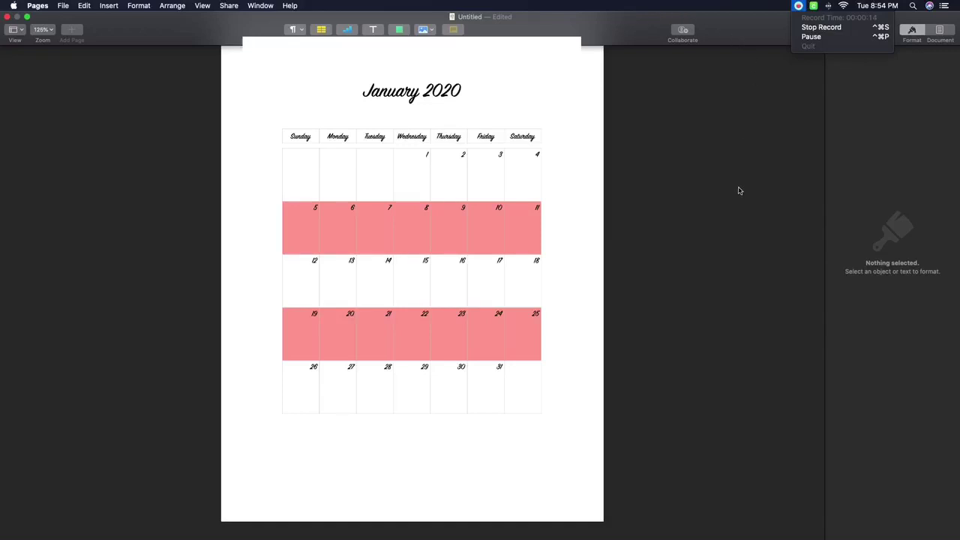
{"action": "left_click", "coordinate": [667, 6]}
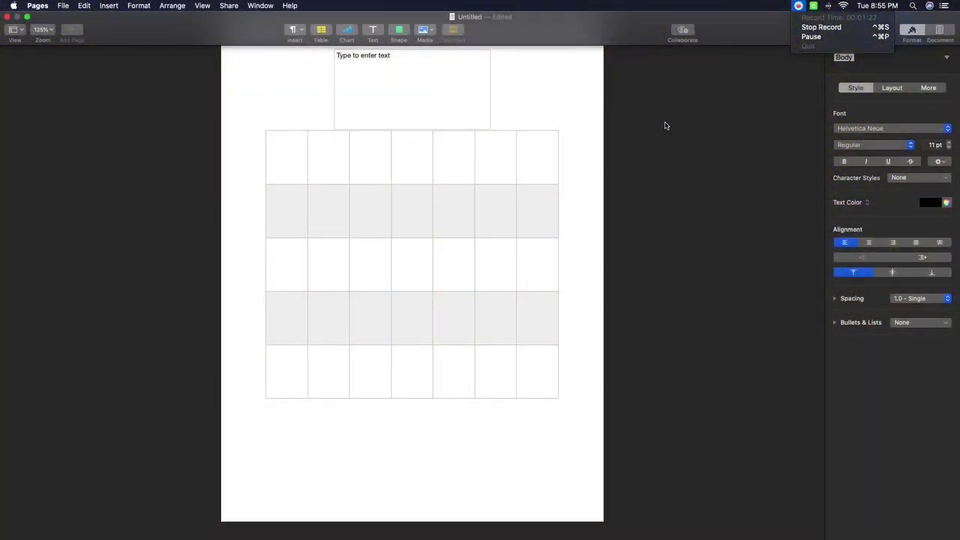
{"action": "scroll", "coordinate": [652, 102], "scroll_direction": "up", "scroll_amount": 2}
{"action": "scroll", "coordinate": [651, 102], "scroll_direction": "down", "scroll_amount": 2}
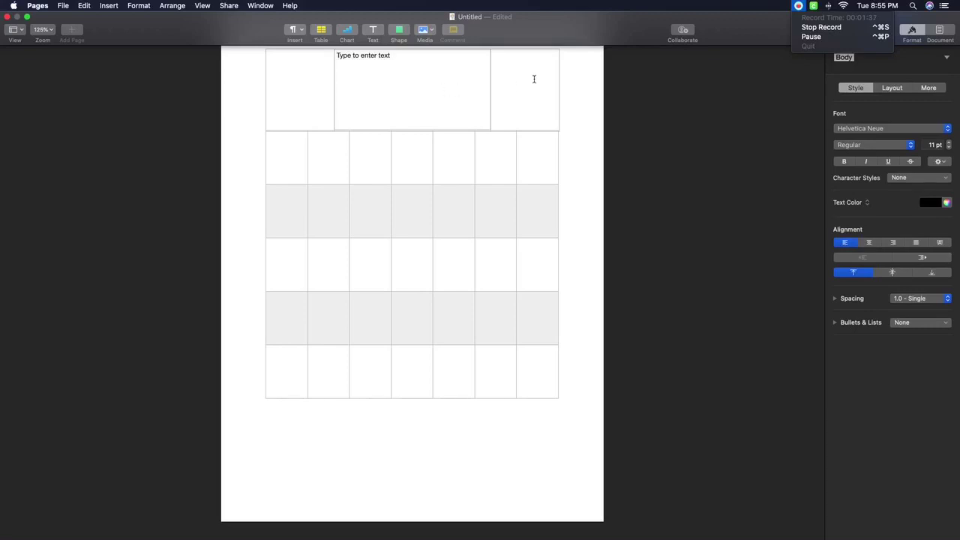
{"action": "left_click", "coordinate": [390, 54]}
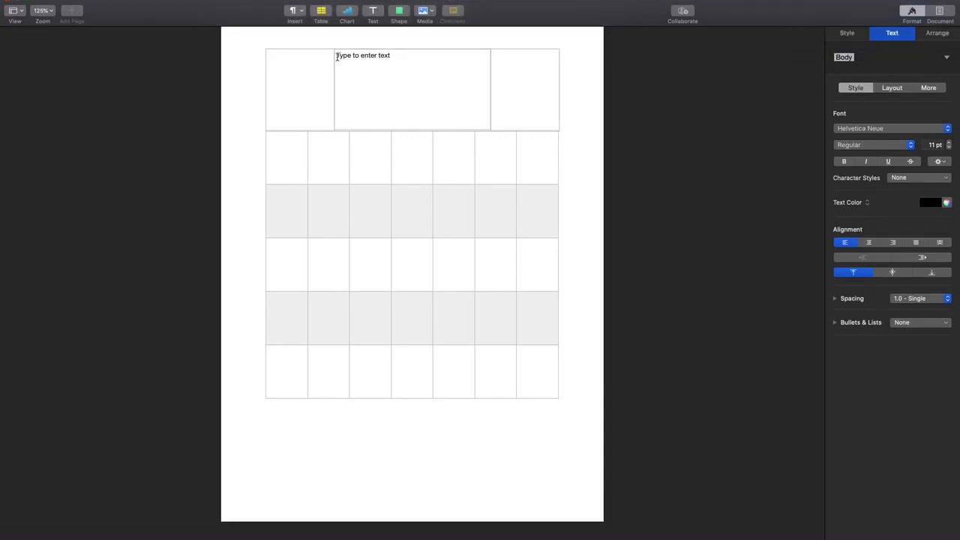
{"action": "left_click", "coordinate": [382, 56]}
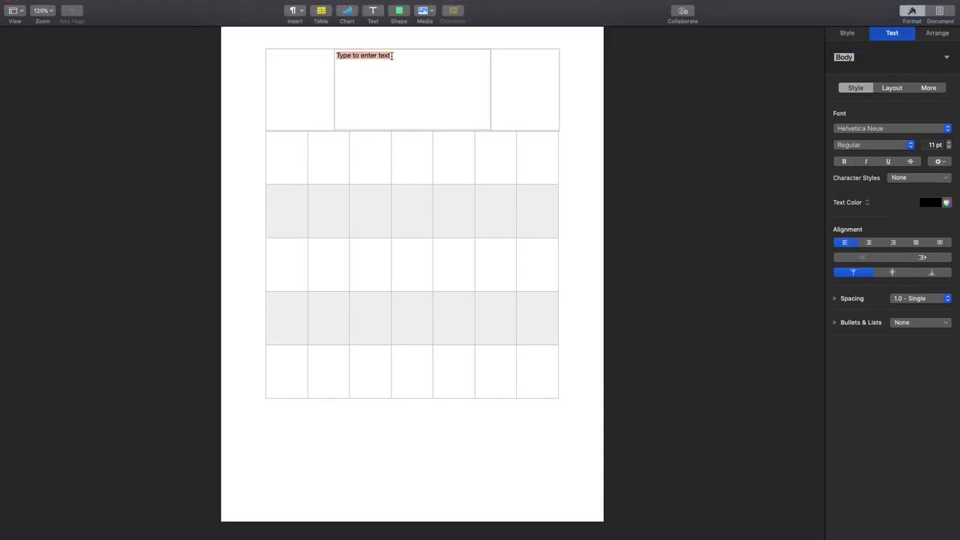
{"action": "scroll", "coordinate": [409, 56], "scroll_direction": "up", "scroll_amount": 2}
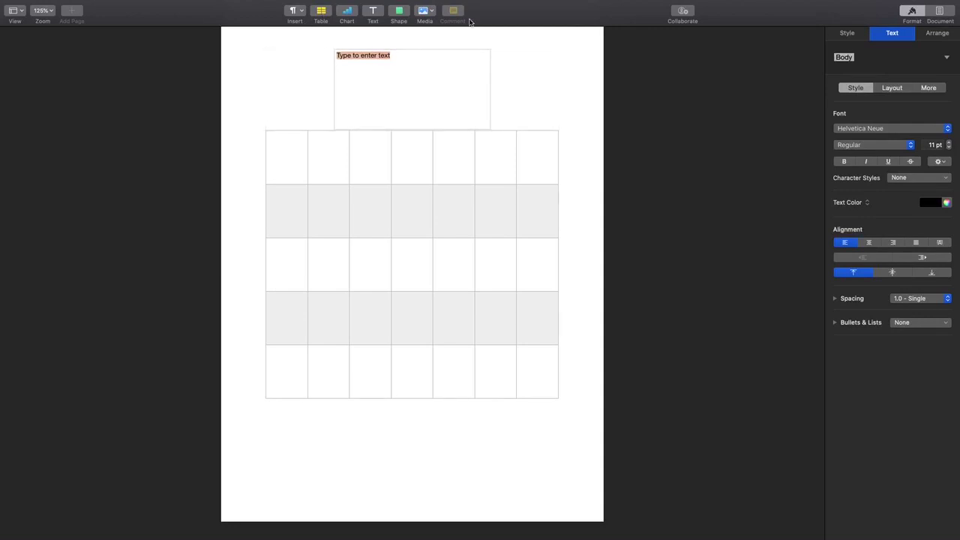
{"action": "left_click", "coordinate": [416, 66]}
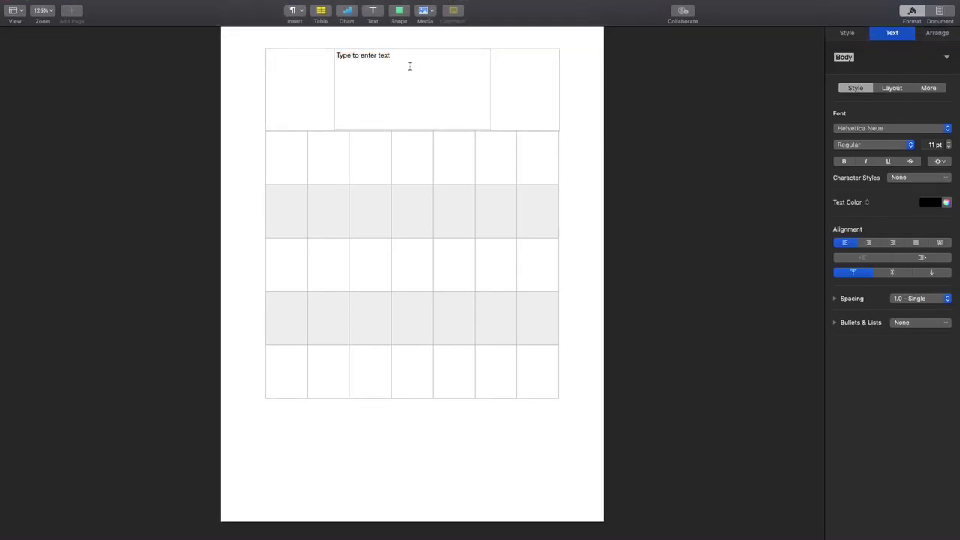
Create a new document from the Blank portrait template
{"action": "left_click", "coordinate": [63, 6]}
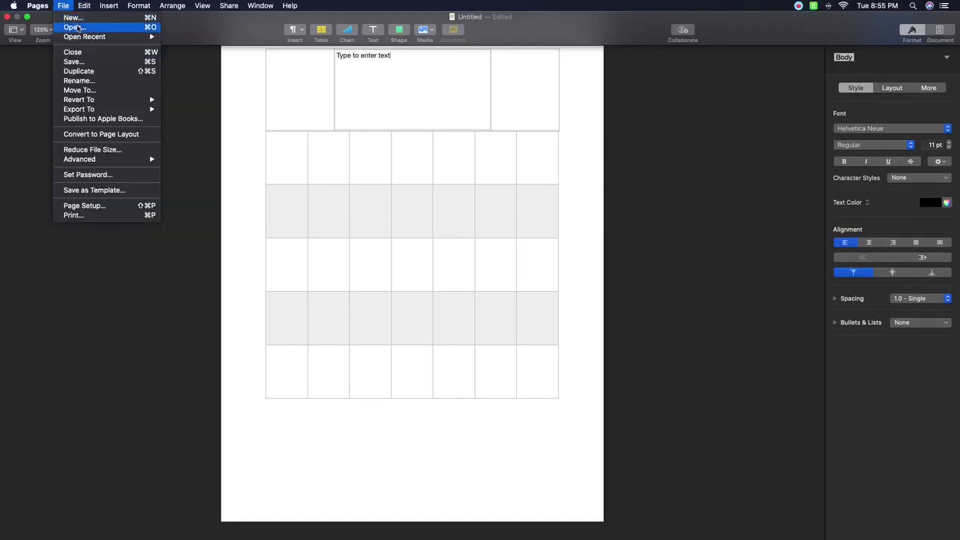
{"action": "left_click", "coordinate": [73, 18]}
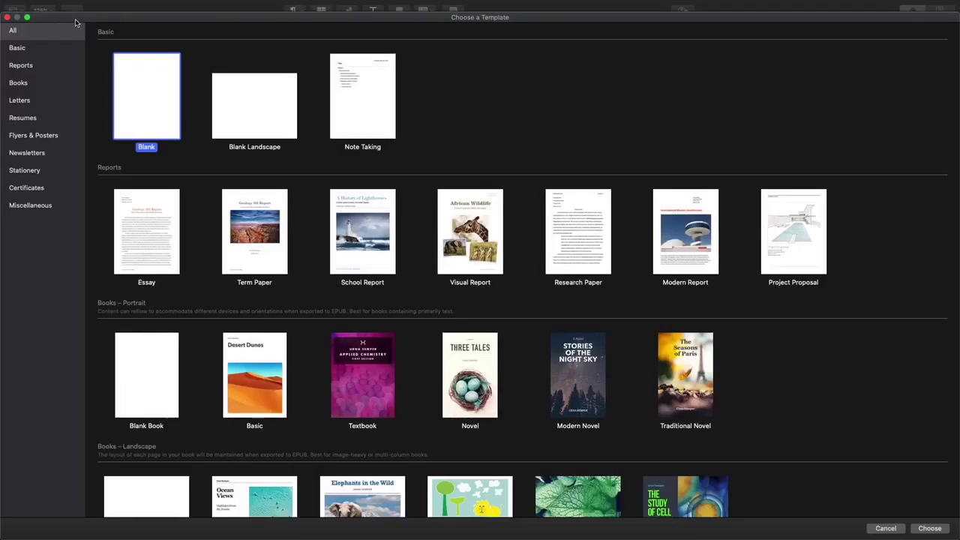
{"action": "double_click", "coordinate": [131, 72]}
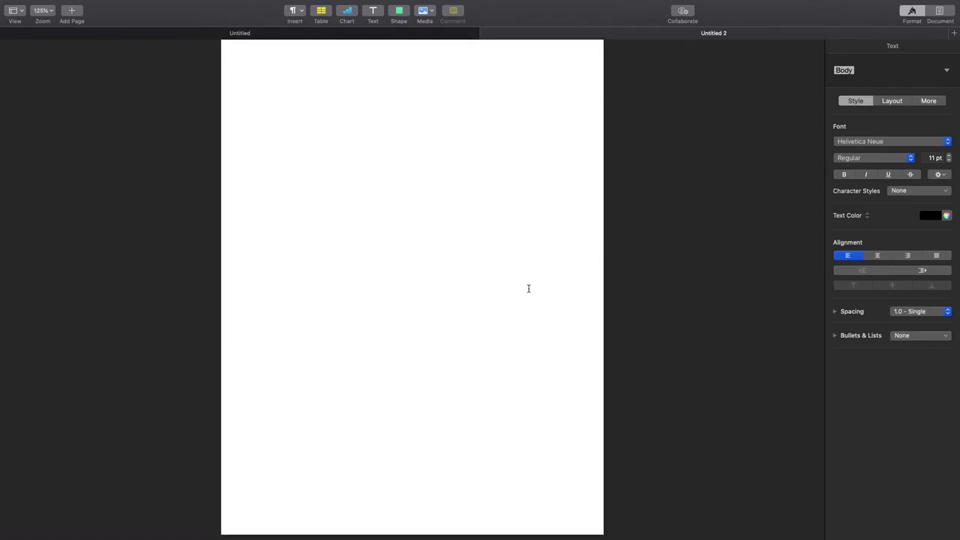
Insert a plain table with no header row or column and light grey alternating rows
{"action": "left_click", "coordinate": [322, 12]}
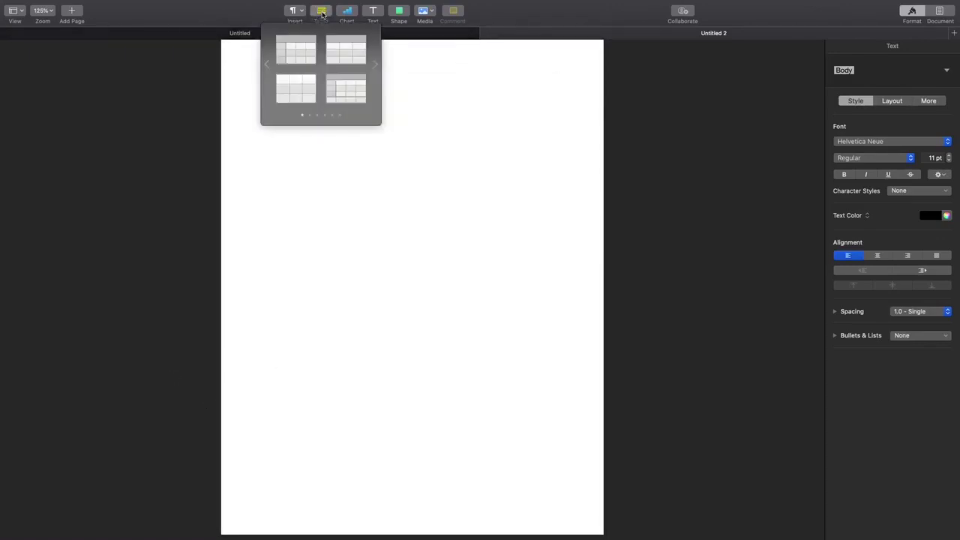
{"action": "left_click", "coordinate": [374, 66]}
{"action": "left_click", "coordinate": [375, 65]}
{"action": "left_click", "coordinate": [375, 65]}
{"action": "left_click", "coordinate": [375, 65]}
{"action": "left_click", "coordinate": [375, 65]}
{"action": "left_click", "coordinate": [375, 65]}
{"action": "left_click", "coordinate": [375, 66]}
{"action": "left_click", "coordinate": [375, 66]}
{"action": "left_click", "coordinate": [265, 64]}
{"action": "left_click", "coordinate": [266, 63]}
{"action": "left_click", "coordinate": [265, 65]}
{"action": "left_click", "coordinate": [375, 64]}
{"action": "left_click", "coordinate": [375, 64]}
{"action": "left_click", "coordinate": [309, 91]}
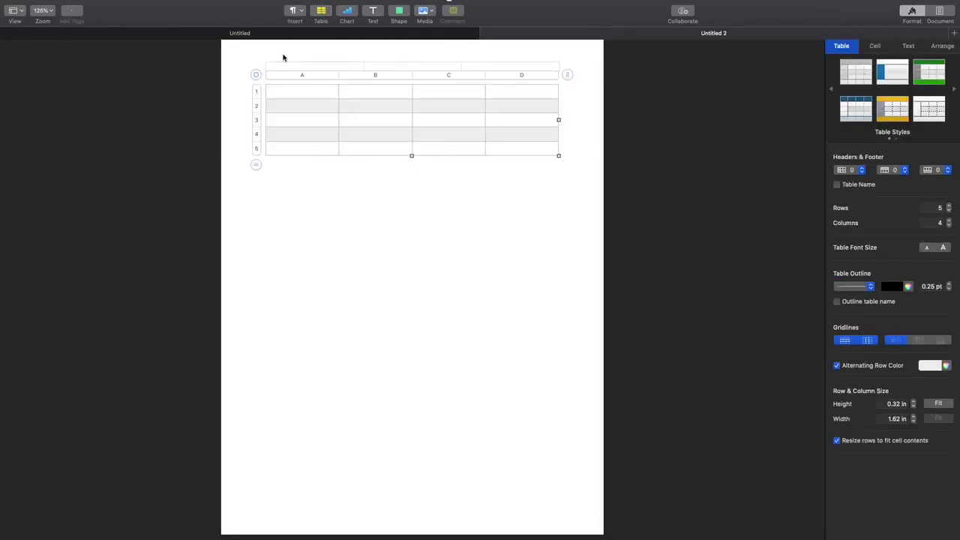
Increase the table to seven columns, one for each day of the week
{"action": "left_click", "coordinate": [567, 76]}
{"action": "left_click", "coordinate": [568, 72]}
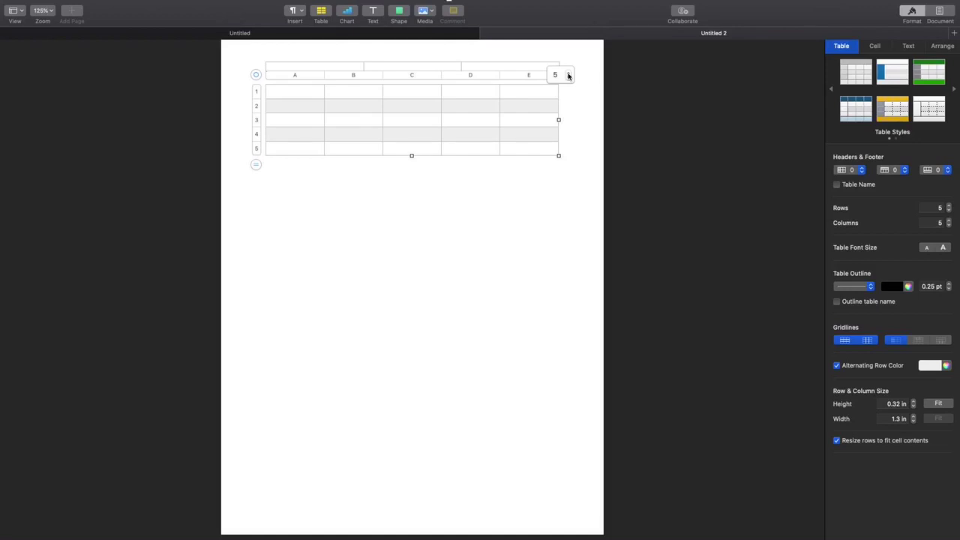
{"action": "left_click", "coordinate": [567, 74]}
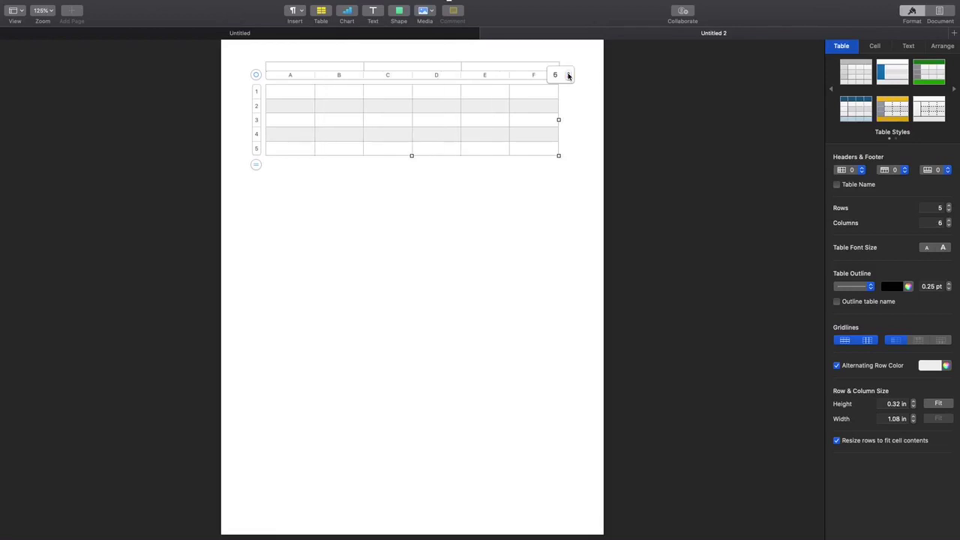
{"action": "left_click", "coordinate": [568, 73]}
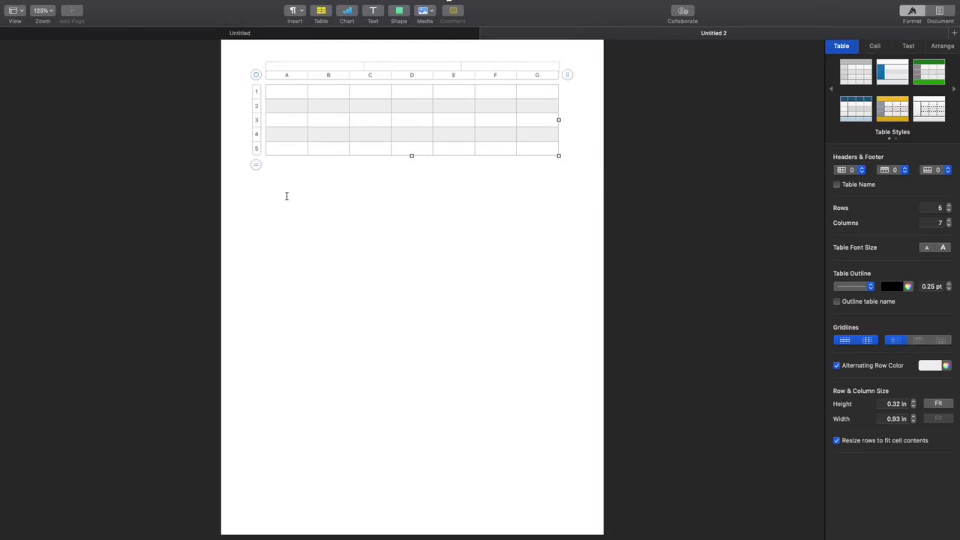
Stretch the table down the page until each row is about 1.33 in tall
{"action": "left_click", "coordinate": [412, 160]}
{"action": "left_click", "coordinate": [410, 156]}
{"action": "left_click_drag", "start_coordinate": [410, 155], "coordinate": [410, 384]}
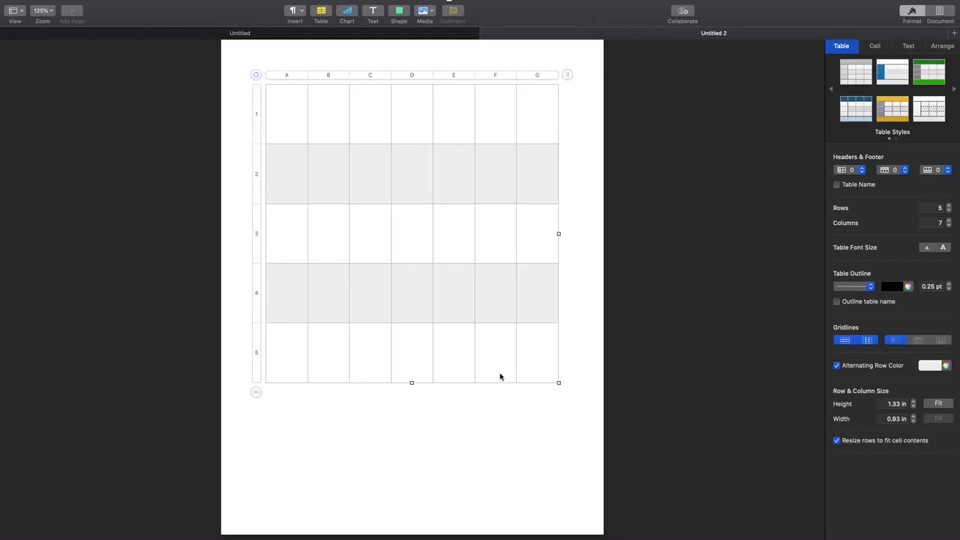
{"action": "left_click_drag", "start_coordinate": [558, 383], "coordinate": [559, 384]}
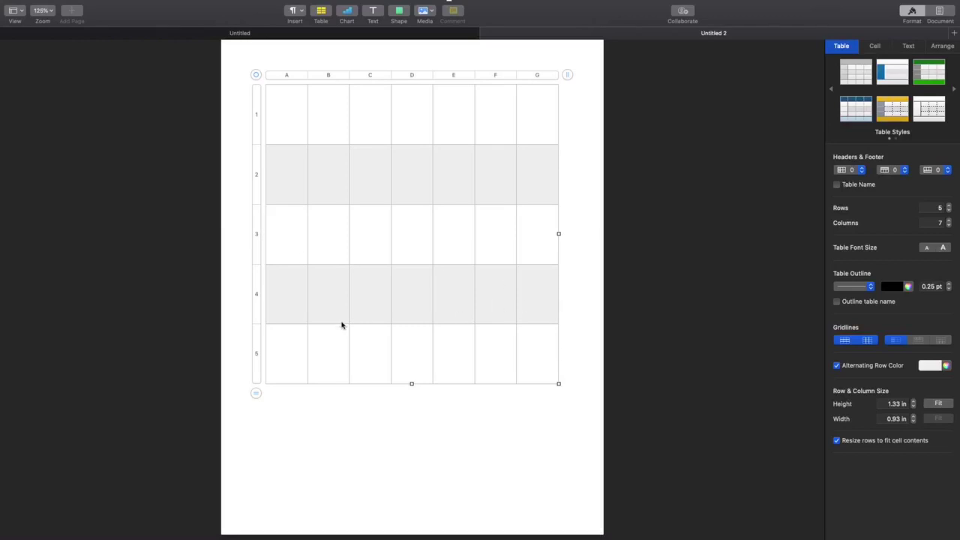
Add a text box above the table and set its placeholder text in the SignPainter font
{"action": "left_click", "coordinate": [381, 65]}
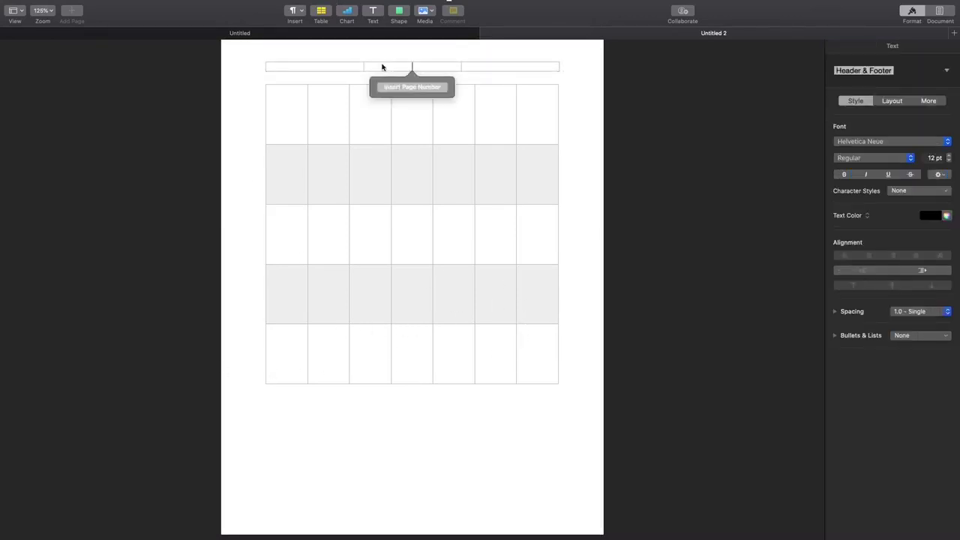
{"action": "left_click", "coordinate": [373, 12]}
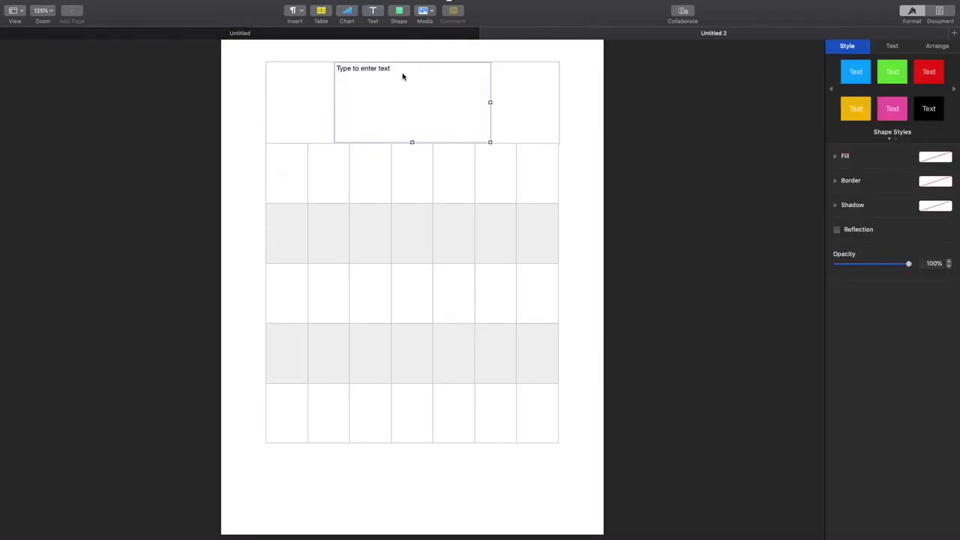
{"action": "left_click_drag", "start_coordinate": [403, 69], "coordinate": [339, 68]}
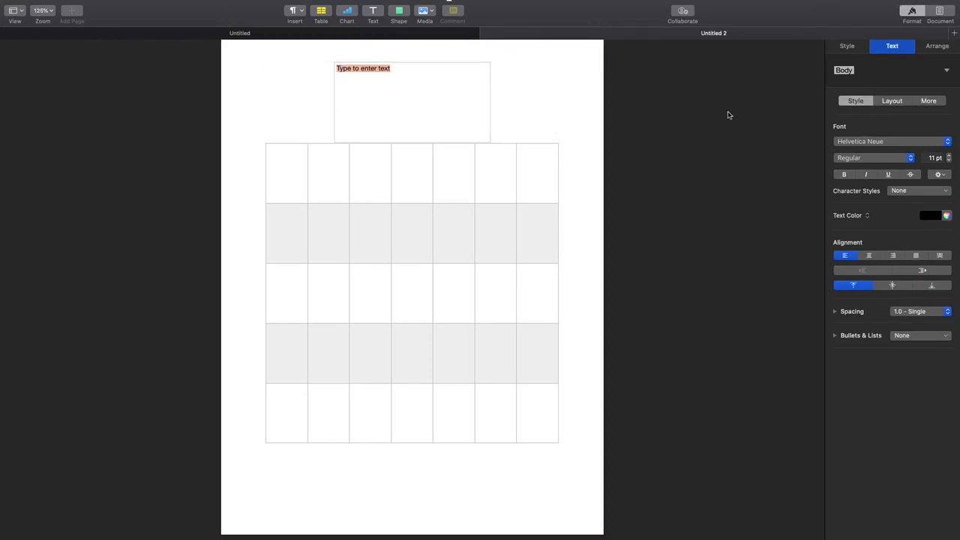
{"action": "left_click", "coordinate": [872, 142]}
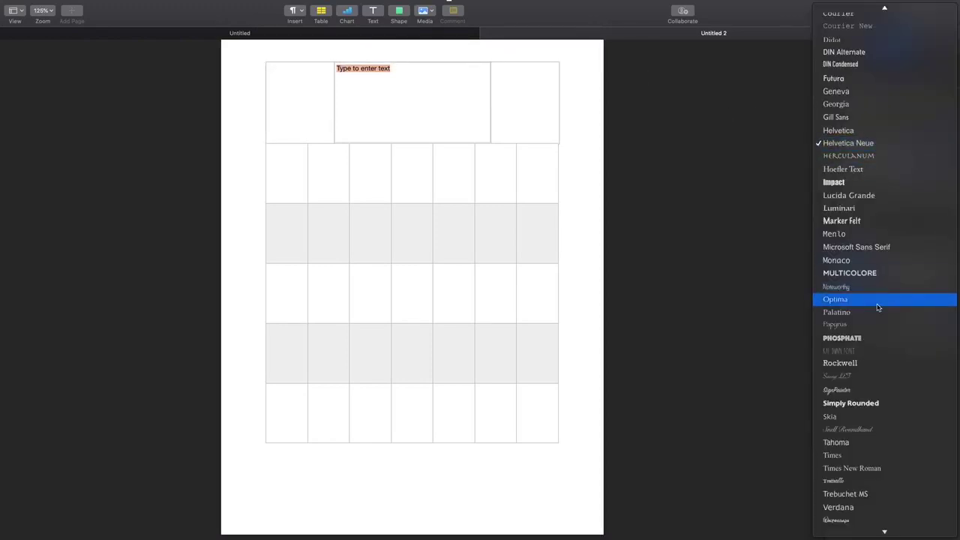
{"action": "left_click", "coordinate": [843, 390]}
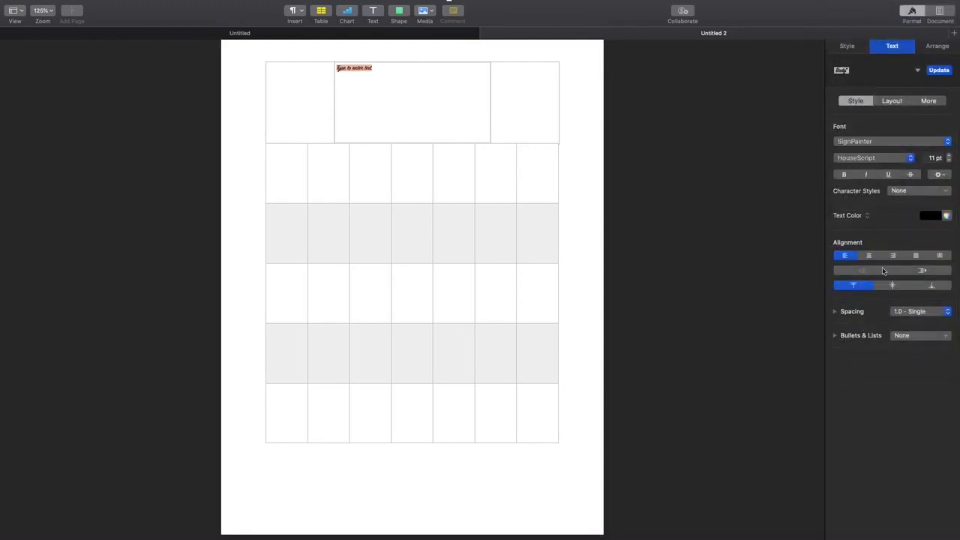
Center the text box's text horizontally and vertically and enlarge it to 37 pt
{"action": "left_click", "coordinate": [869, 259]}
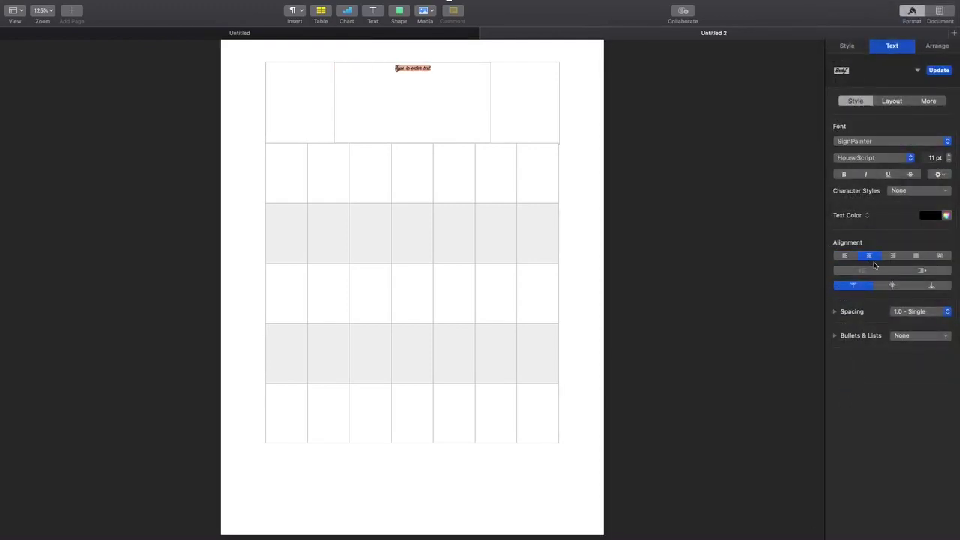
{"action": "left_click", "coordinate": [949, 156]}
{"action": "left_click_drag", "start_coordinate": [948, 158], "coordinate": [948, 158]}
{"action": "left_click", "coordinate": [892, 285]}
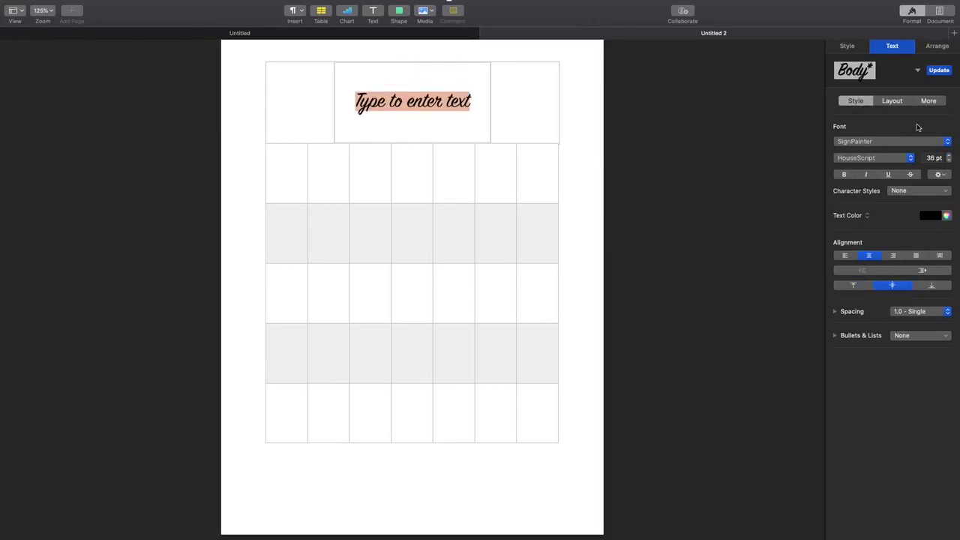
{"action": "left_click", "coordinate": [949, 156]}
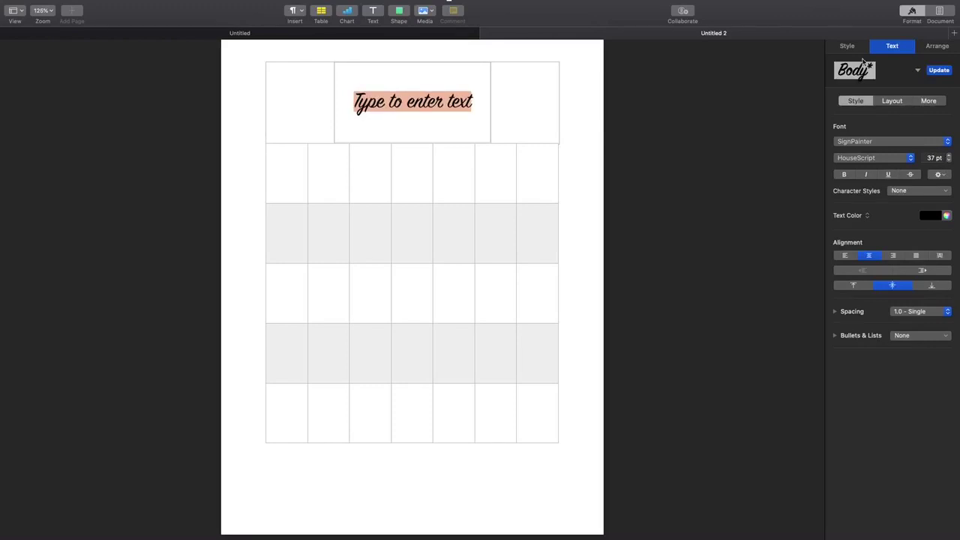
Update the Body paragraph style to match this formatting and replace the placeholder with the title "January 2020"
{"action": "left_click", "coordinate": [938, 70]}
{"action": "type", "text": "January"}
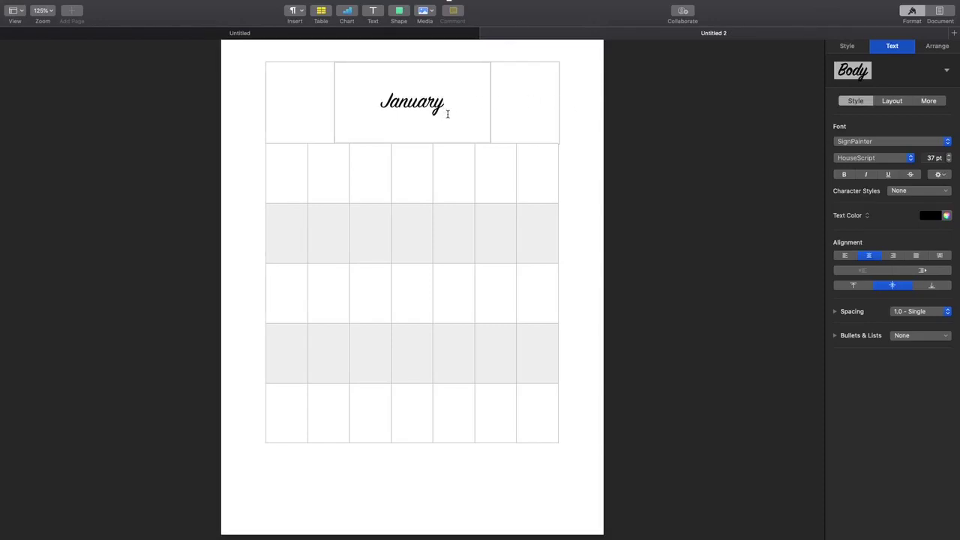
{"action": "type", "text": "2020"}
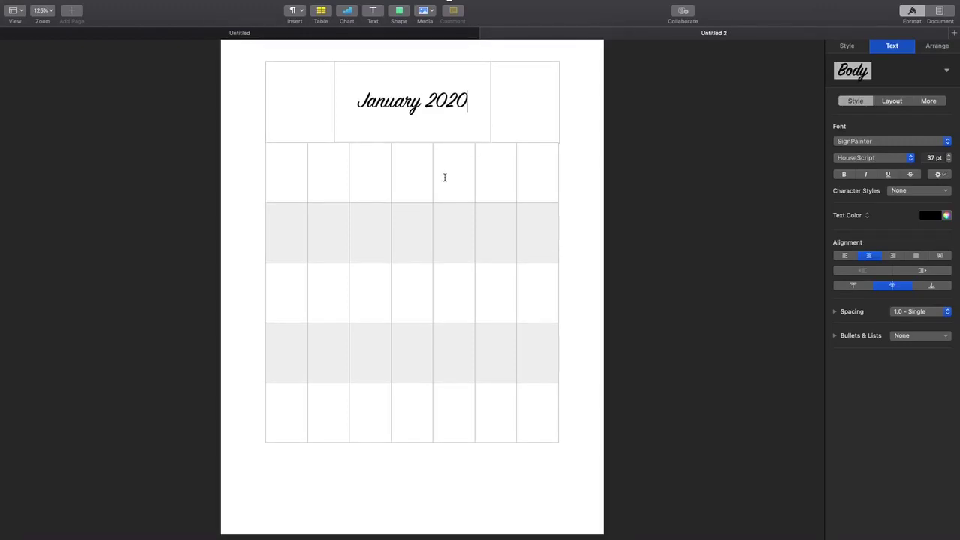
Set the table's alternating row color to the lightest red swatch
{"action": "left_click", "coordinate": [323, 224]}
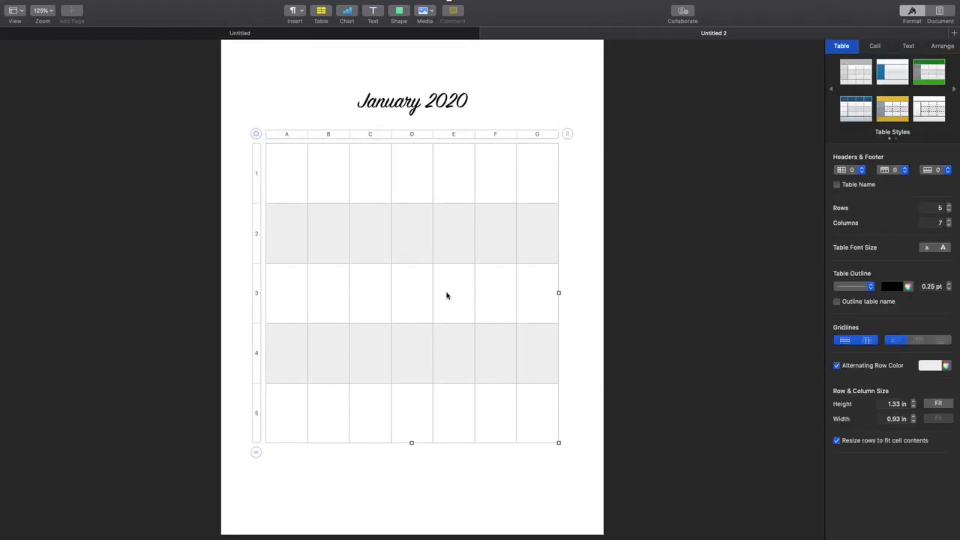
{"action": "mouse_move", "coordinate": [25, 3]}
{"action": "left_click", "coordinate": [321, 211]}
{"action": "left_click", "coordinate": [287, 221]}
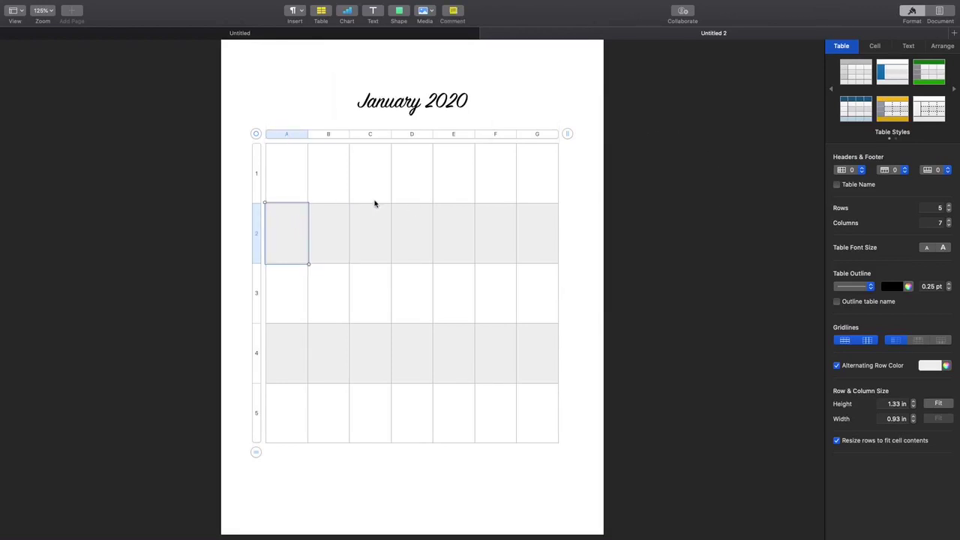
{"action": "left_click", "coordinate": [424, 211]}
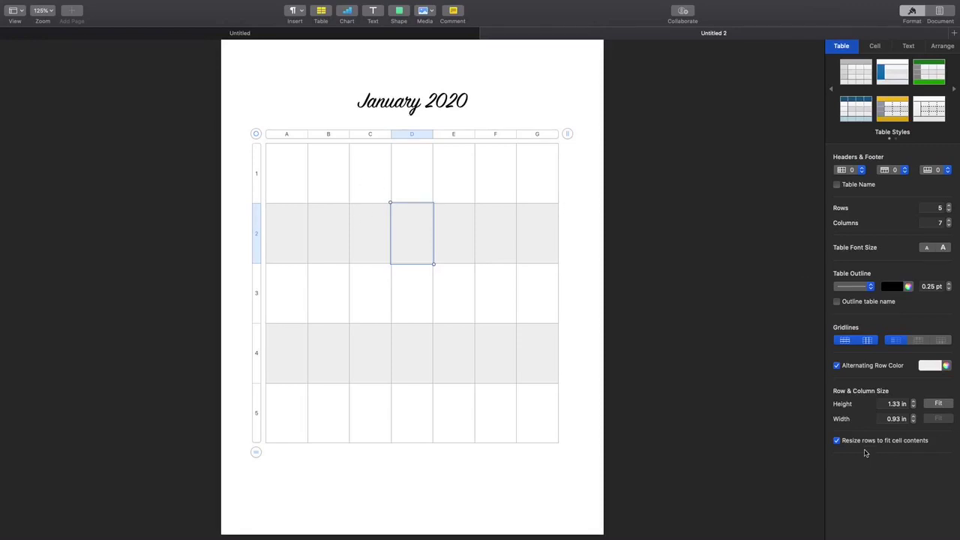
{"action": "left_click", "coordinate": [932, 366]}
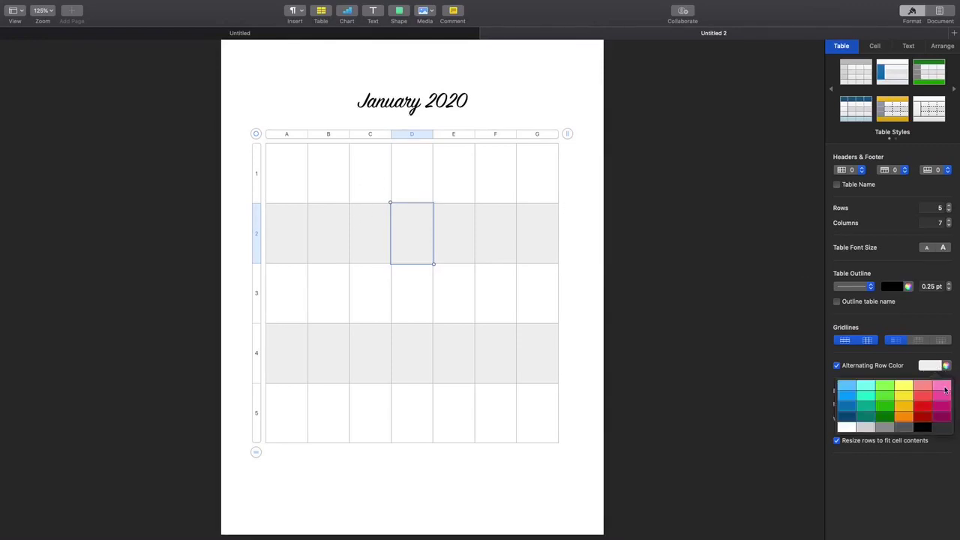
{"action": "left_click", "coordinate": [943, 386]}
{"action": "left_click", "coordinate": [935, 366]}
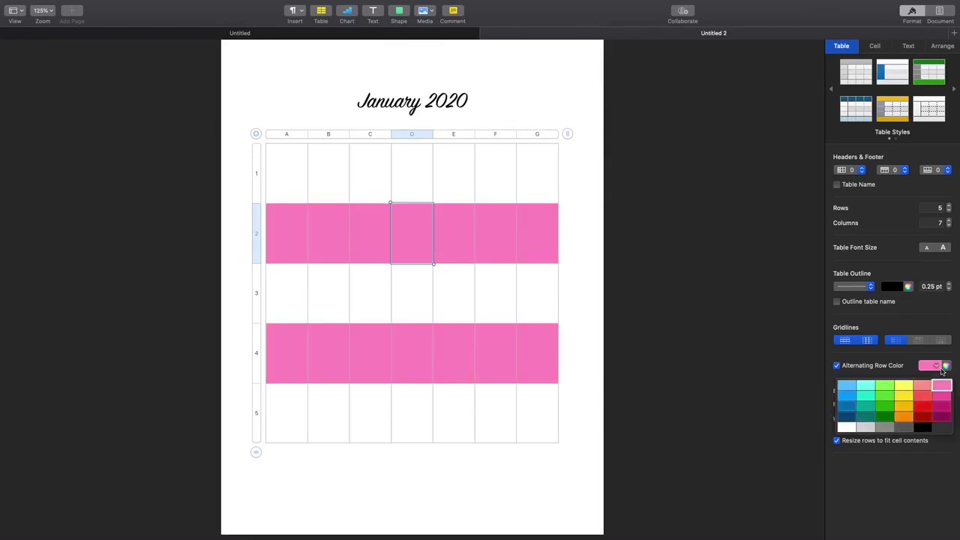
{"action": "left_click", "coordinate": [925, 388]}
{"action": "left_click", "coordinate": [663, 301]}
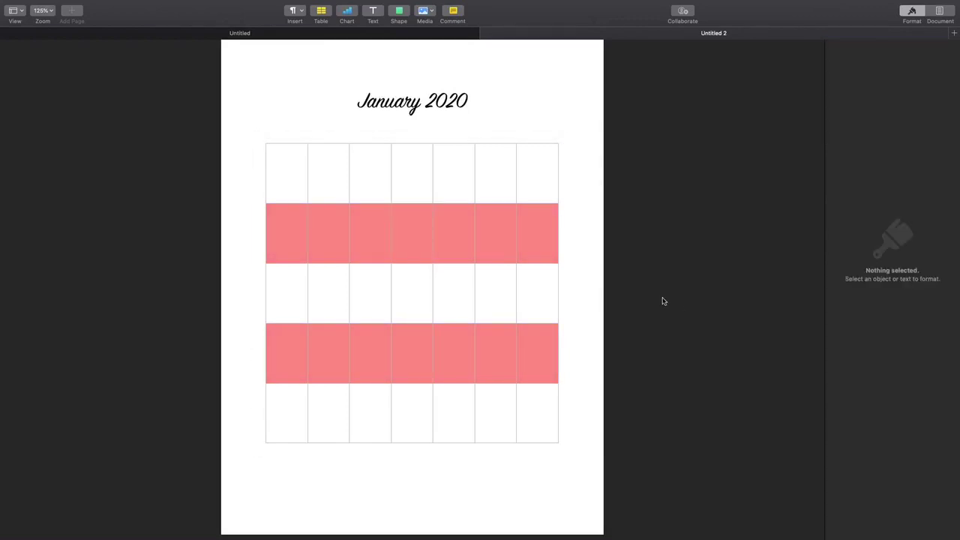
Right-align the text in cell A1 and enlarge it to 19 pt
{"action": "left_click", "coordinate": [579, 417]}
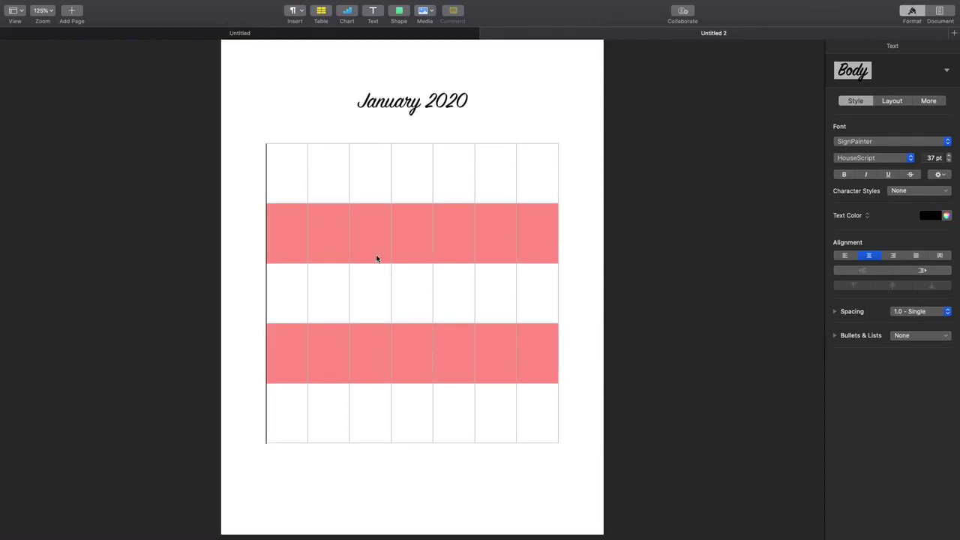
{"action": "left_click", "coordinate": [298, 185]}
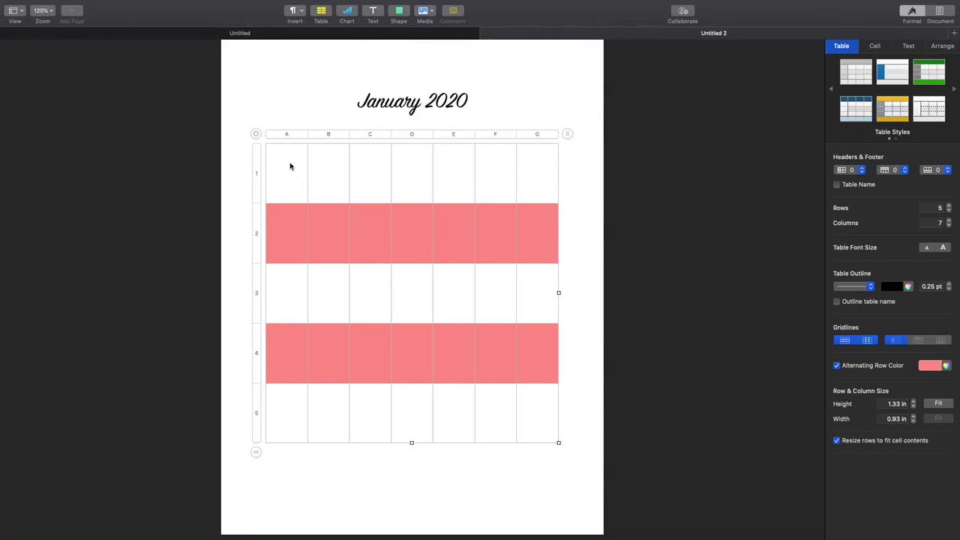
{"action": "left_click", "coordinate": [291, 166]}
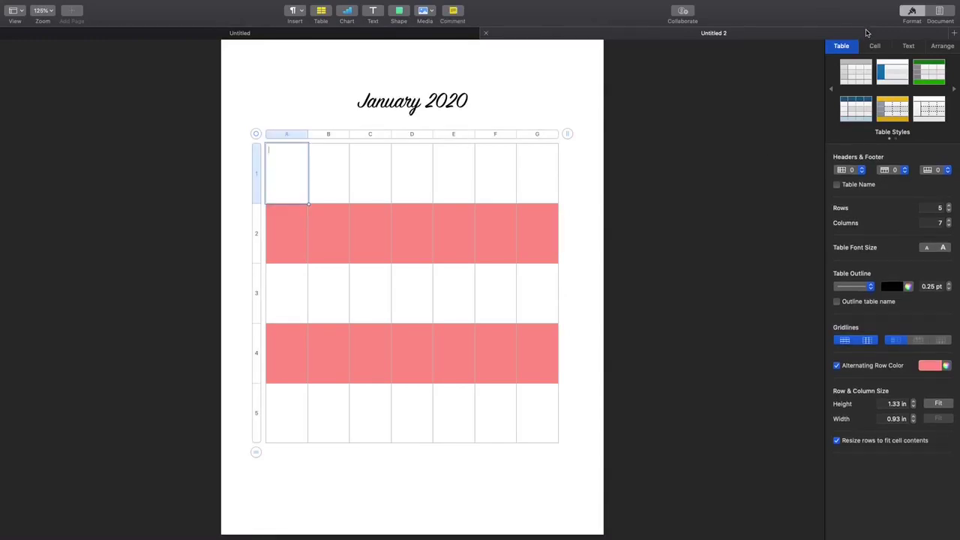
{"action": "left_click", "coordinate": [914, 47]}
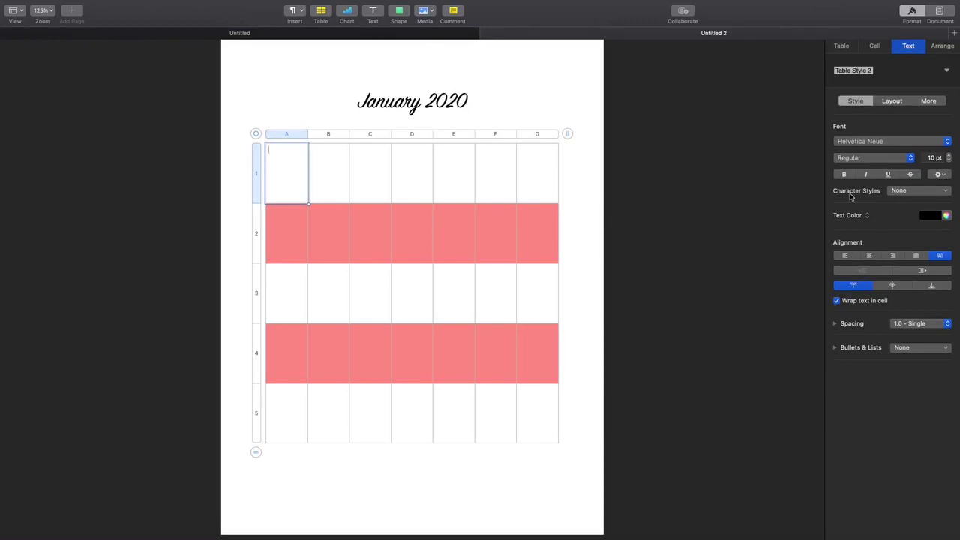
{"action": "left_click", "coordinate": [892, 256]}
{"action": "left_click", "coordinate": [949, 155]}
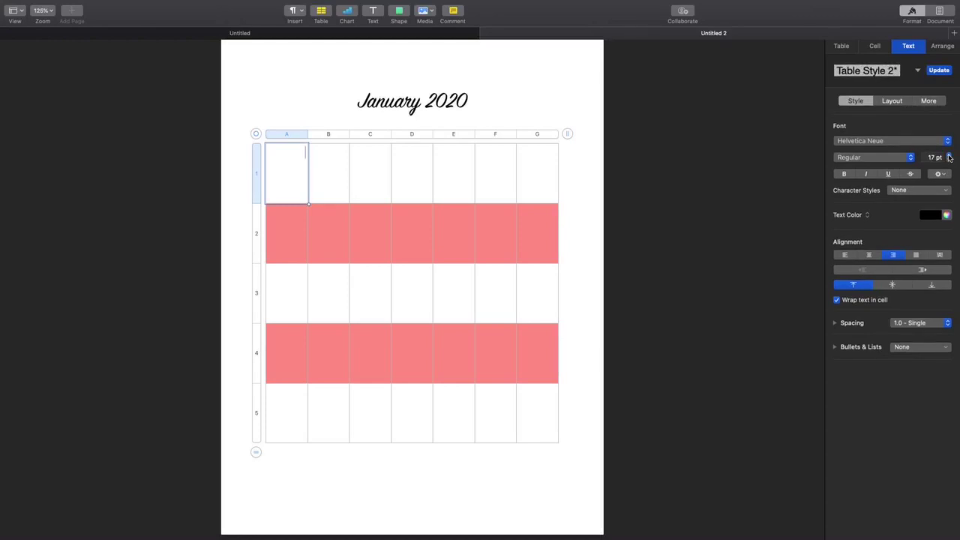
{"action": "left_click", "coordinate": [949, 155]}
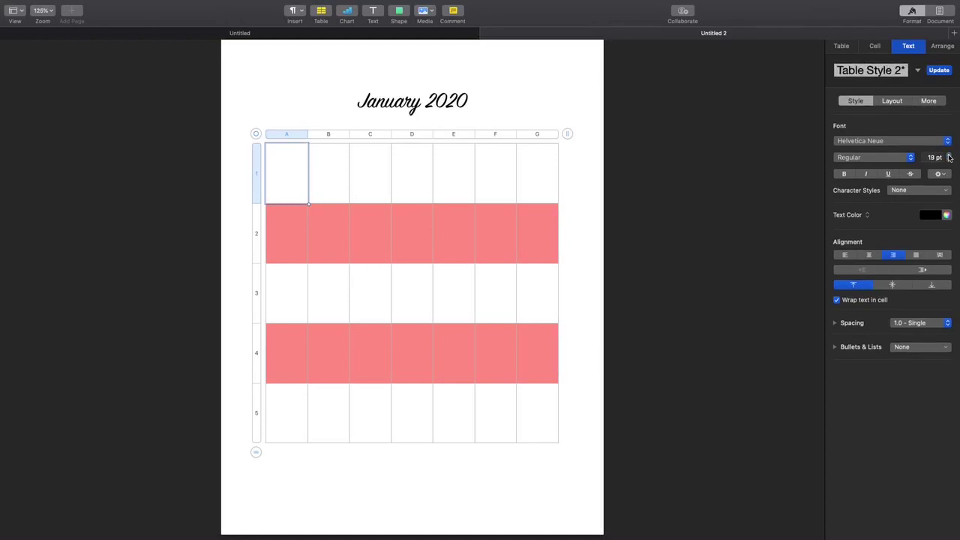
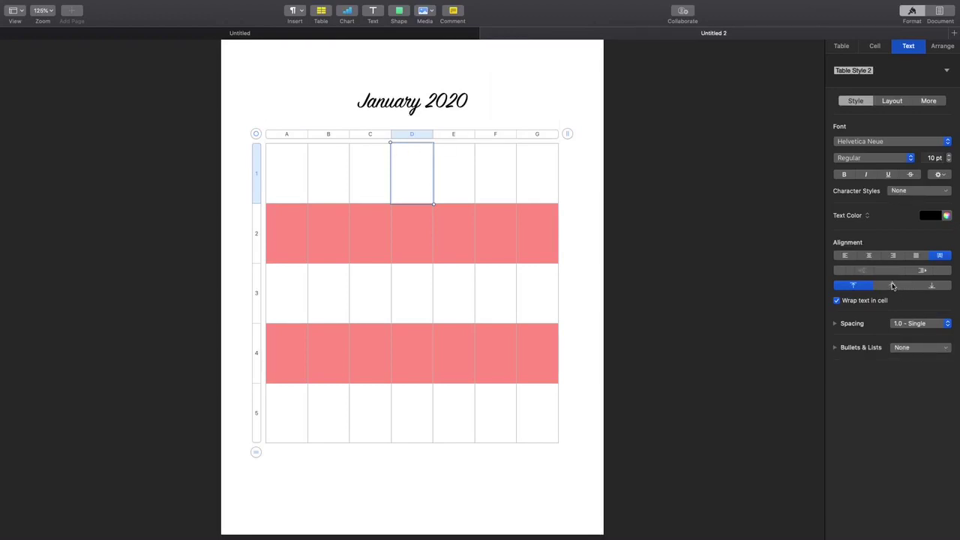
Right-align the text in cell D1 and enlarge it to 19 pt
{"action": "left_click", "coordinate": [894, 258]}
{"action": "left_click", "coordinate": [949, 155]}
{"action": "left_click", "coordinate": [950, 155]}
{"action": "left_click", "coordinate": [949, 155]}
{"action": "left_click", "coordinate": [949, 155]}
{"action": "left_click", "coordinate": [949, 156]}
{"action": "left_click", "coordinate": [949, 156]}
{"action": "left_click", "coordinate": [949, 156]}
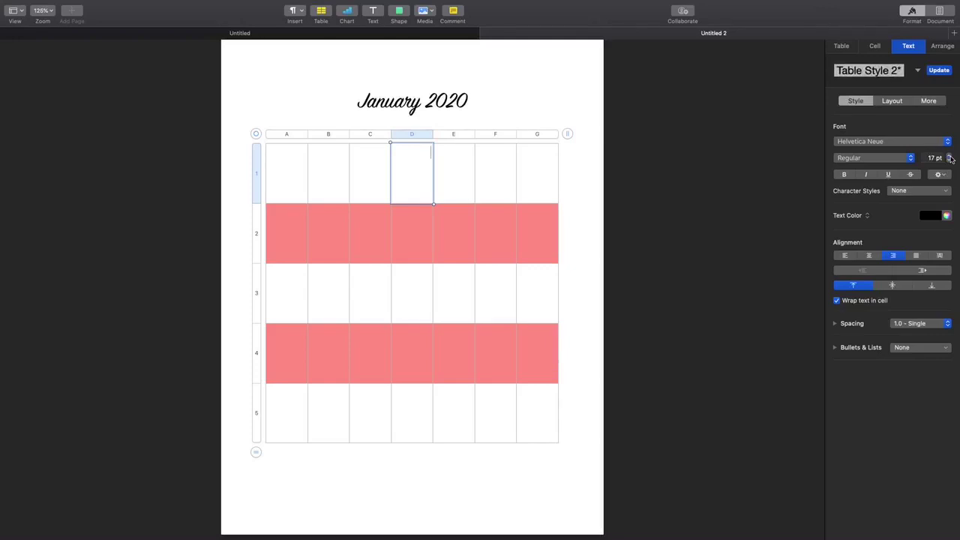
{"action": "left_click", "coordinate": [949, 156]}
{"action": "left_click", "coordinate": [949, 156]}
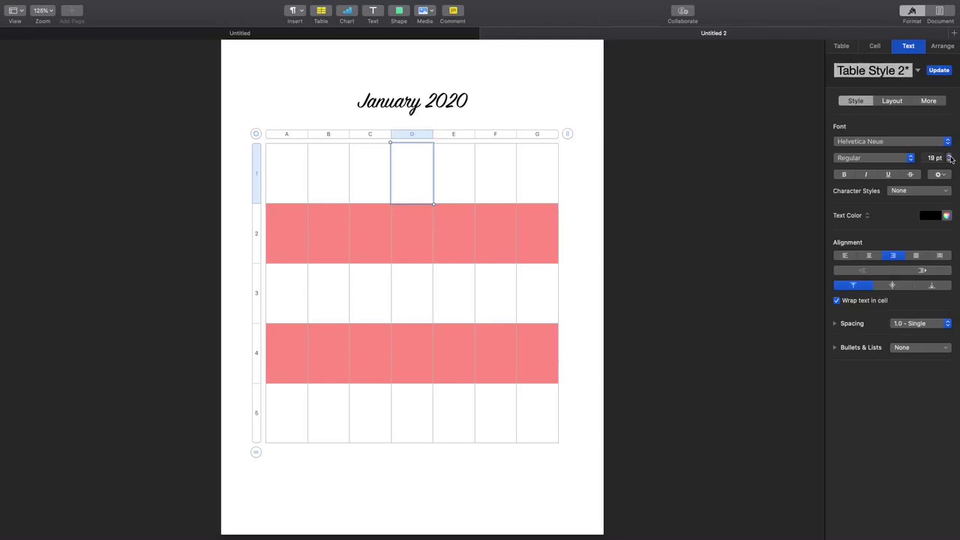
Reduce cell D1's text size to 15 pt and update Table Style 2 to match this formatting
{"action": "left_click", "coordinate": [949, 162]}
{"action": "left_click", "coordinate": [949, 162]}
{"action": "left_click", "coordinate": [949, 161]}
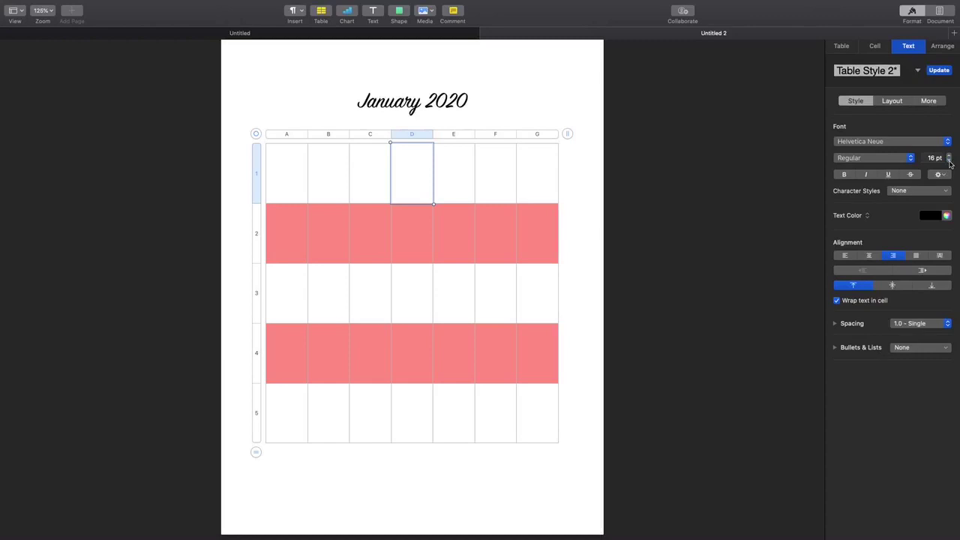
{"action": "left_click", "coordinate": [949, 161]}
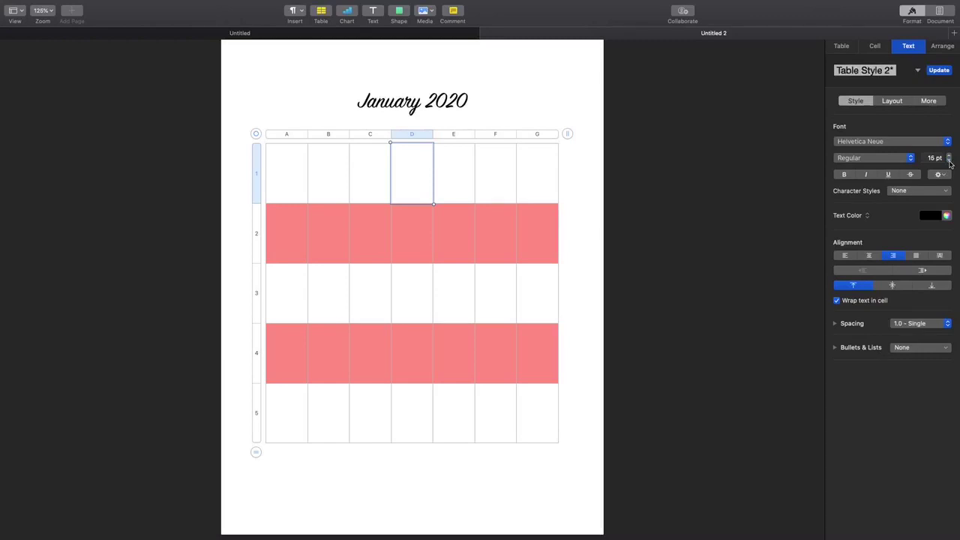
{"action": "left_click", "coordinate": [941, 71]}
Enter the dates 1 to 4 in cells D1 to G1 of the calendar's first row
{"action": "left_click", "coordinate": [467, 151]}
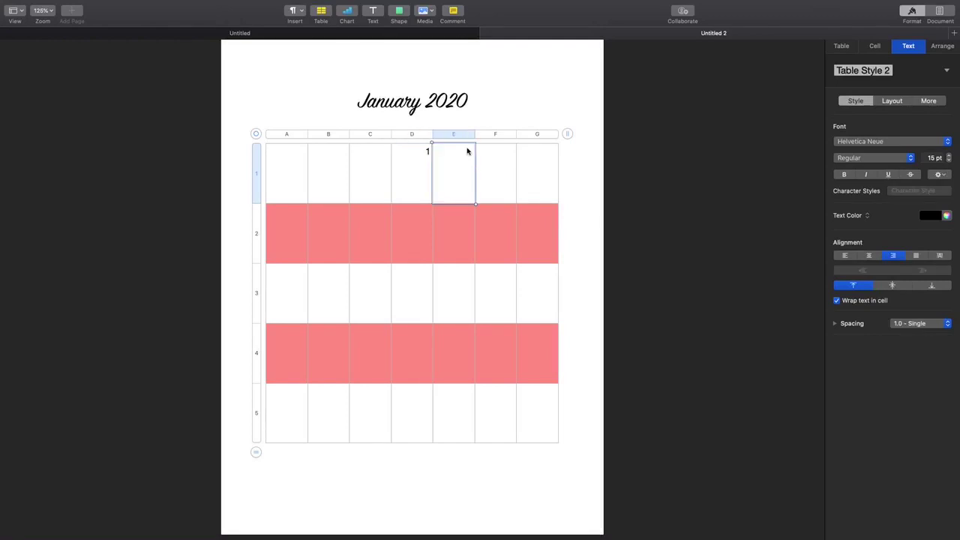
{"action": "type", "text": "1"}
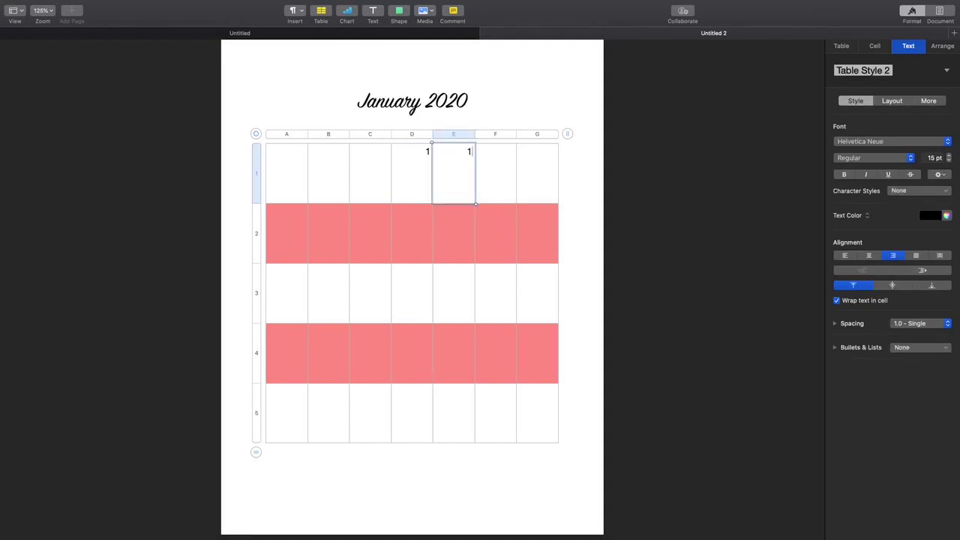
{"action": "type", "text": "2"}
{"action": "left_click", "coordinate": [506, 153]}
{"action": "type", "text": "3"}
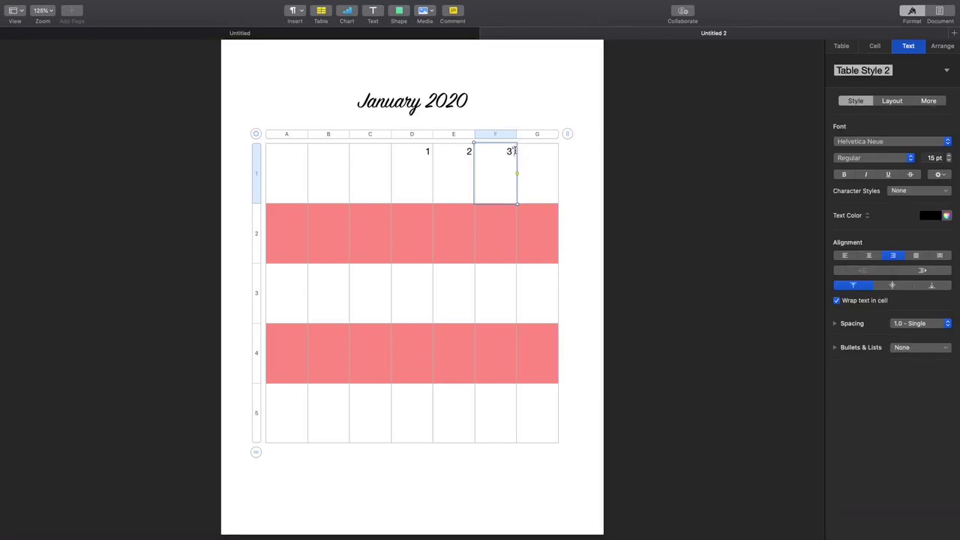
{"action": "left_click", "coordinate": [534, 155]}
{"action": "type", "text": "4"}
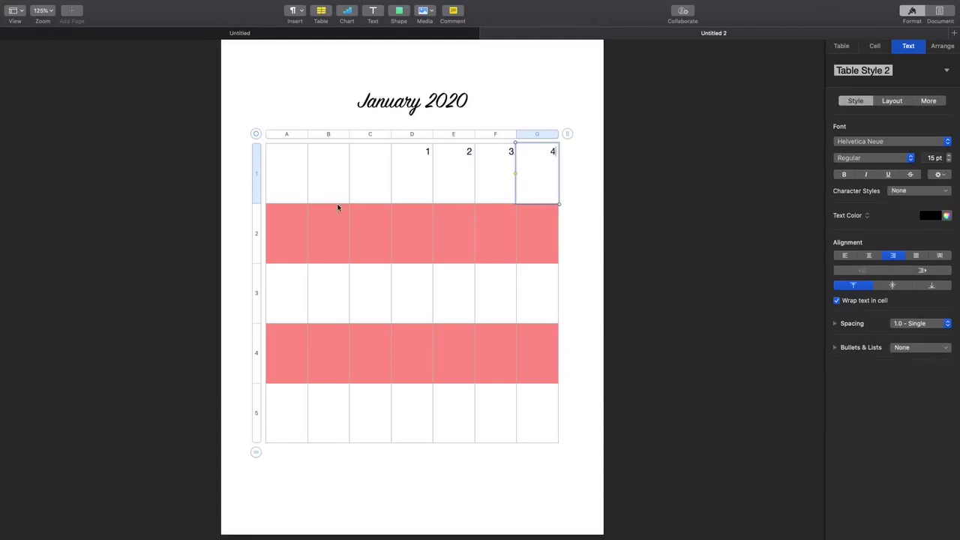
Fill the second row of the calendar, cells A2 to G2, with the dates 5 to 11
{"action": "left_click", "coordinate": [289, 213]}
{"action": "type", "text": "5"}
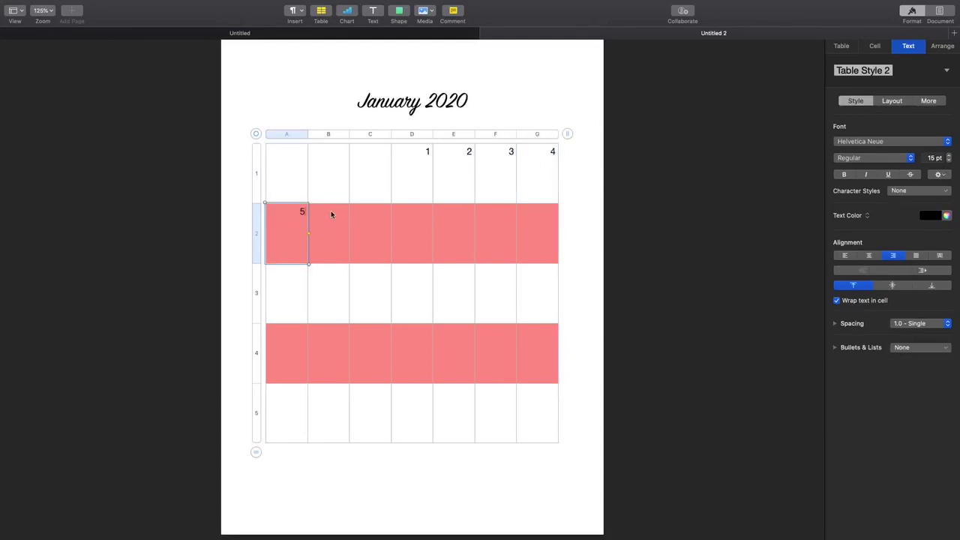
{"action": "left_click", "coordinate": [341, 212]}
{"action": "type", "text": "6"}
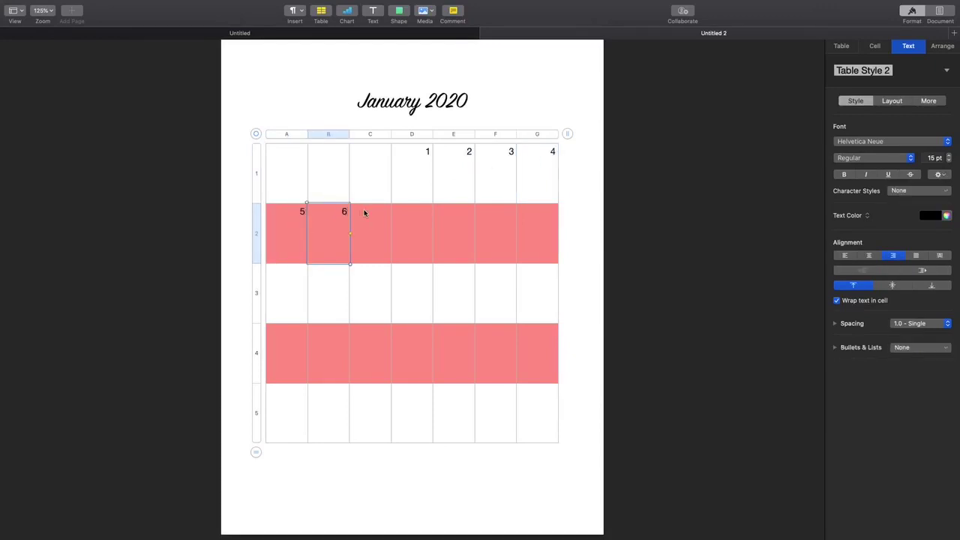
{"action": "left_click", "coordinate": [384, 211]}
{"action": "type", "text": "7"}
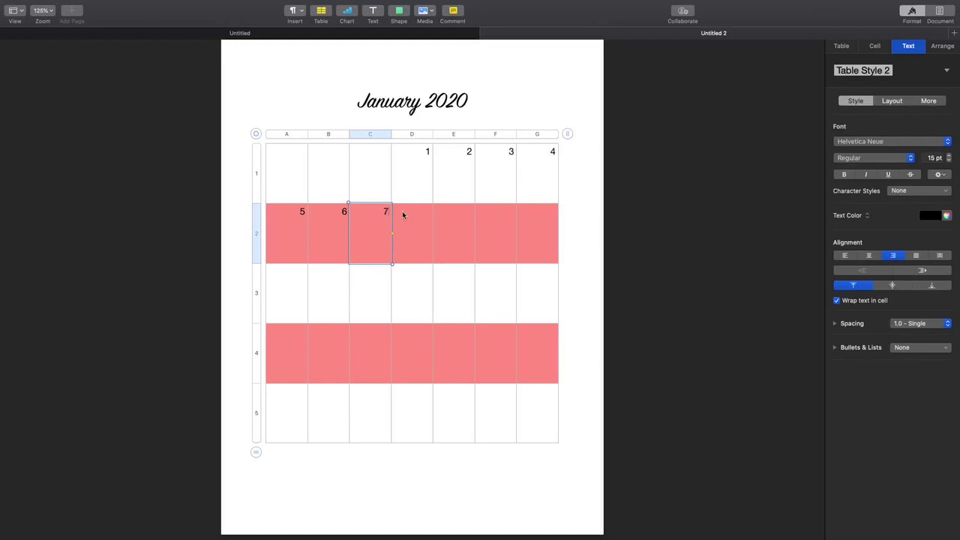
{"action": "left_click", "coordinate": [421, 213]}
{"action": "type", "text": "8"}
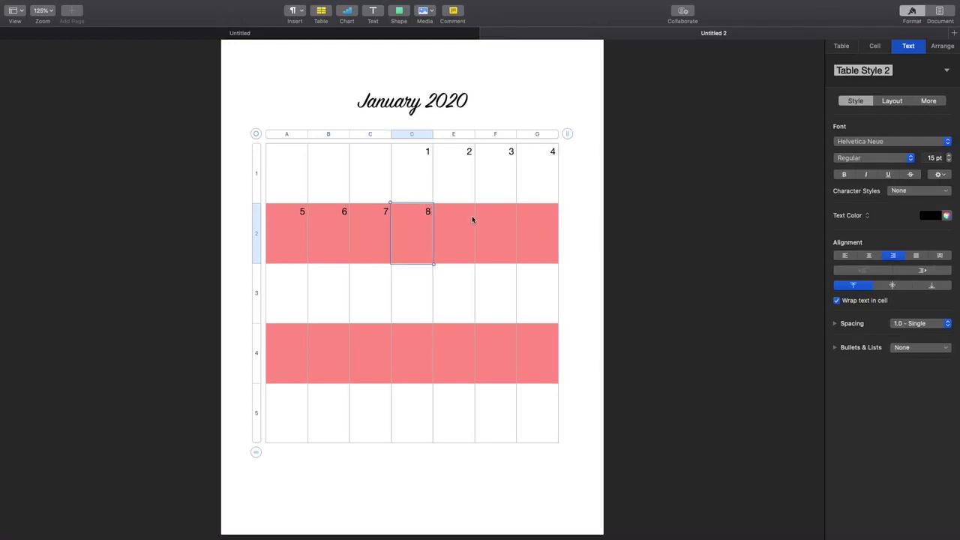
{"action": "left_click", "coordinate": [465, 210]}
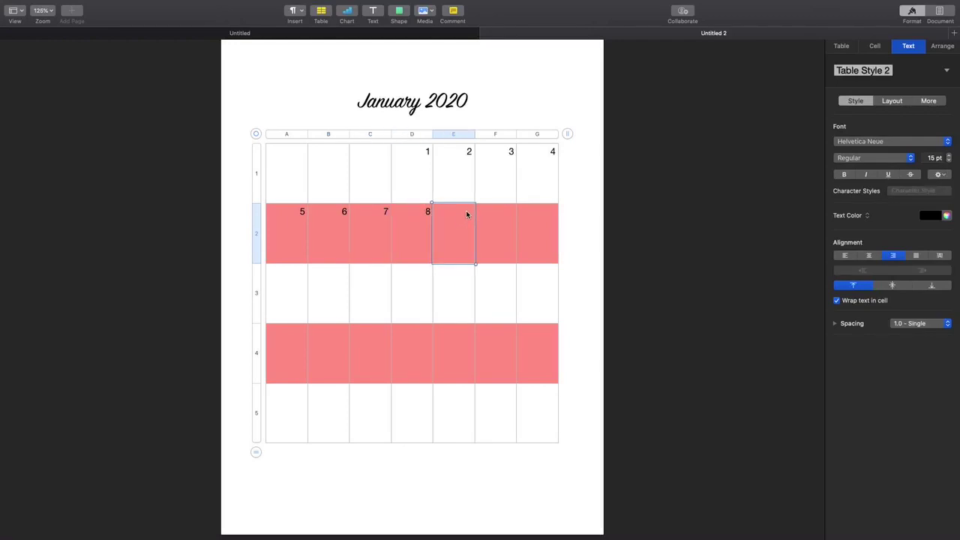
{"action": "type", "text": "9"}
{"action": "left_click", "coordinate": [505, 209]}
{"action": "type", "text": "1"}
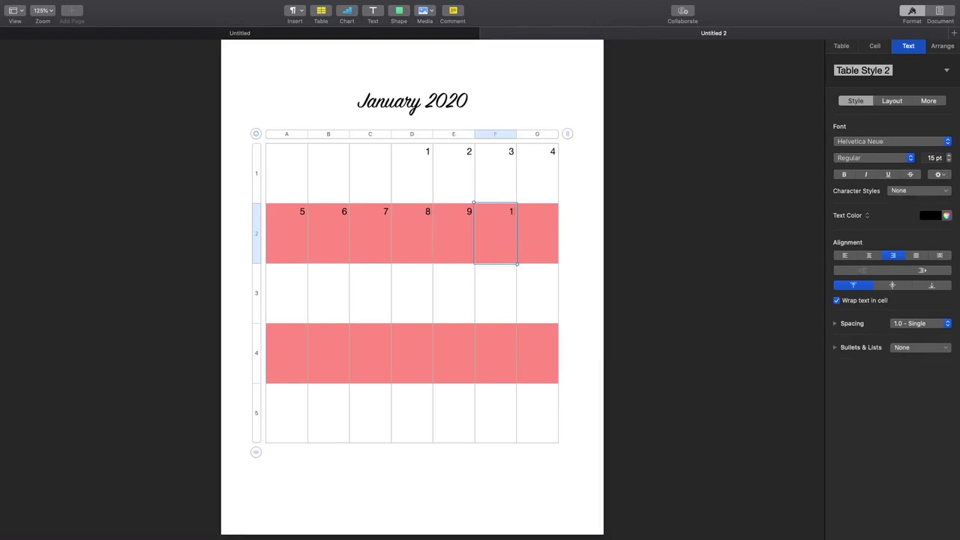
{"action": "type", "text": "0"}
{"action": "left_click", "coordinate": [548, 210]}
{"action": "type", "text": "111"}
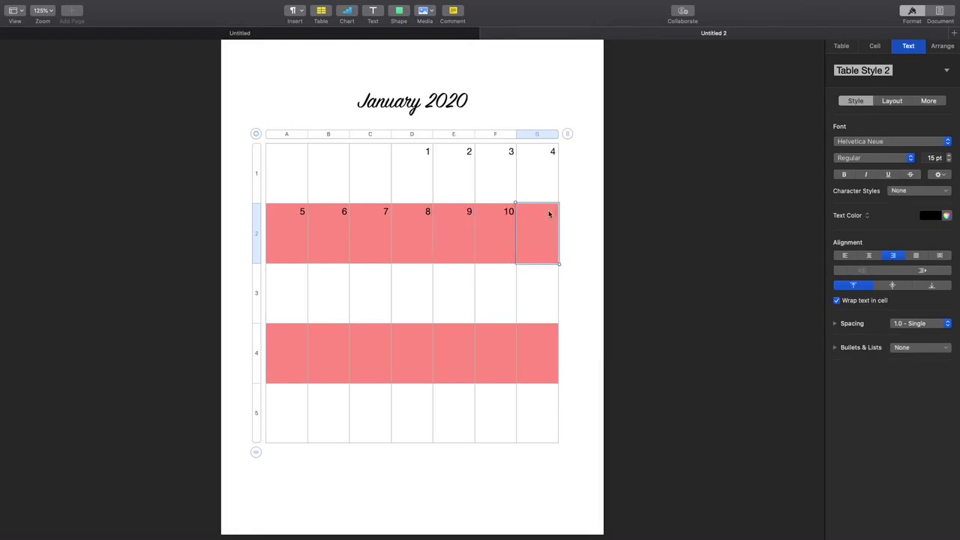
{"action": "key", "text": "BackSpace"}
Fill the third row of the calendar, cells A3 to G3, with the dates 12 to 18
{"action": "left_click", "coordinate": [285, 276]}
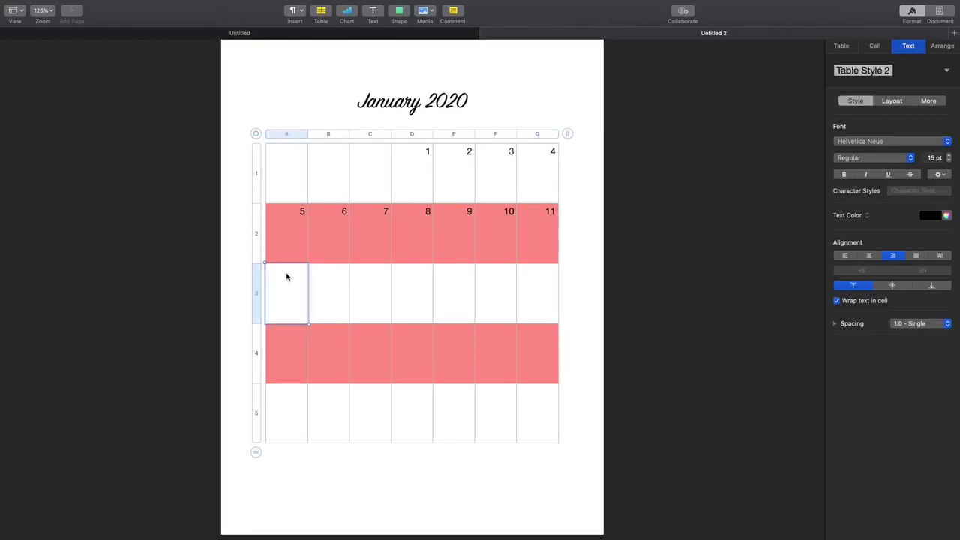
{"action": "type", "text": "12"}
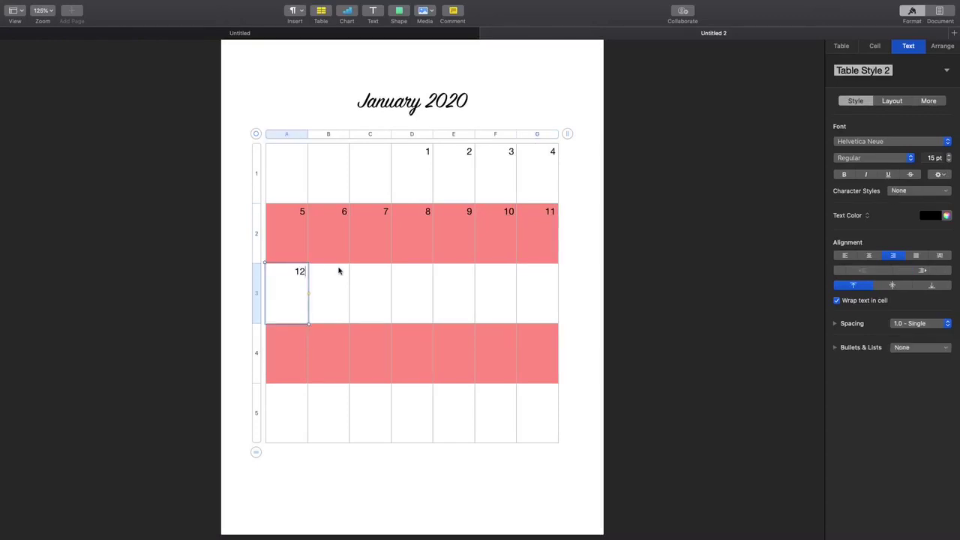
{"action": "left_click", "coordinate": [338, 270]}
{"action": "type", "text": "13"}
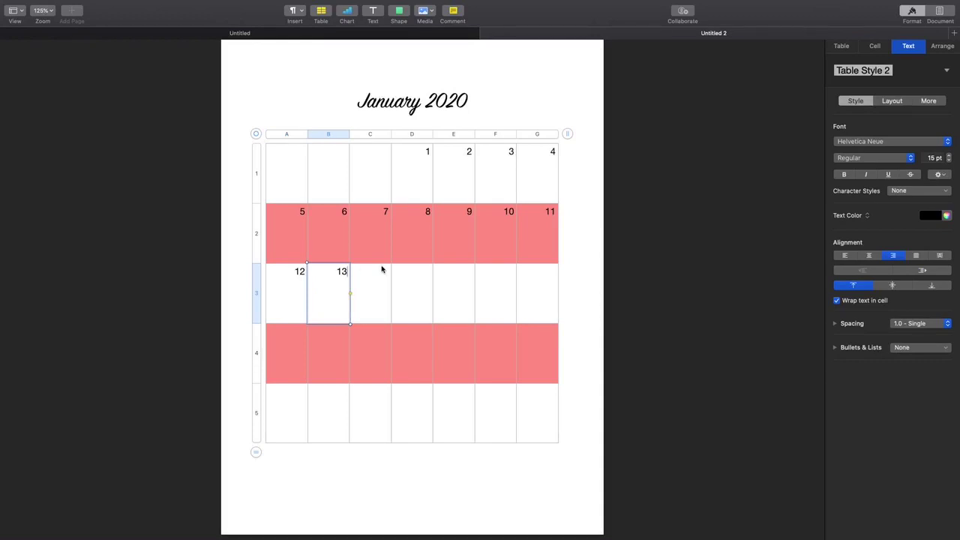
{"action": "left_click", "coordinate": [381, 271]}
{"action": "type", "text": "14"}
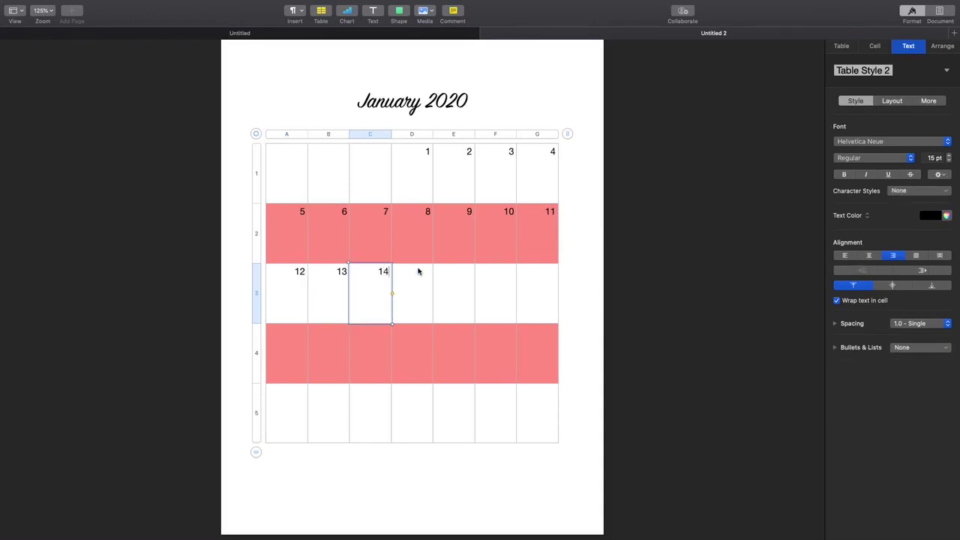
{"action": "left_click", "coordinate": [418, 273]}
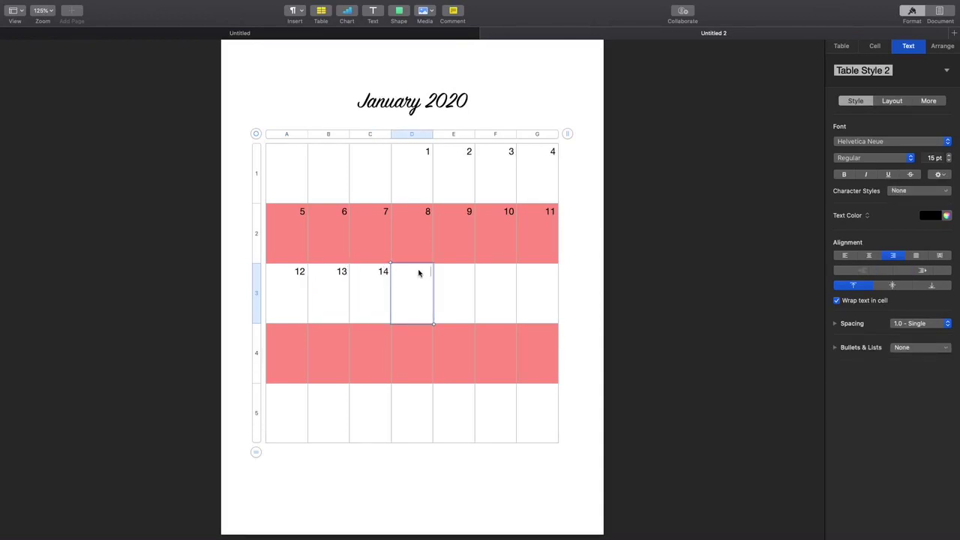
{"action": "type", "text": "15"}
{"action": "left_click", "coordinate": [468, 275]}
{"action": "type", "text": "16"}
{"action": "left_click", "coordinate": [506, 275]}
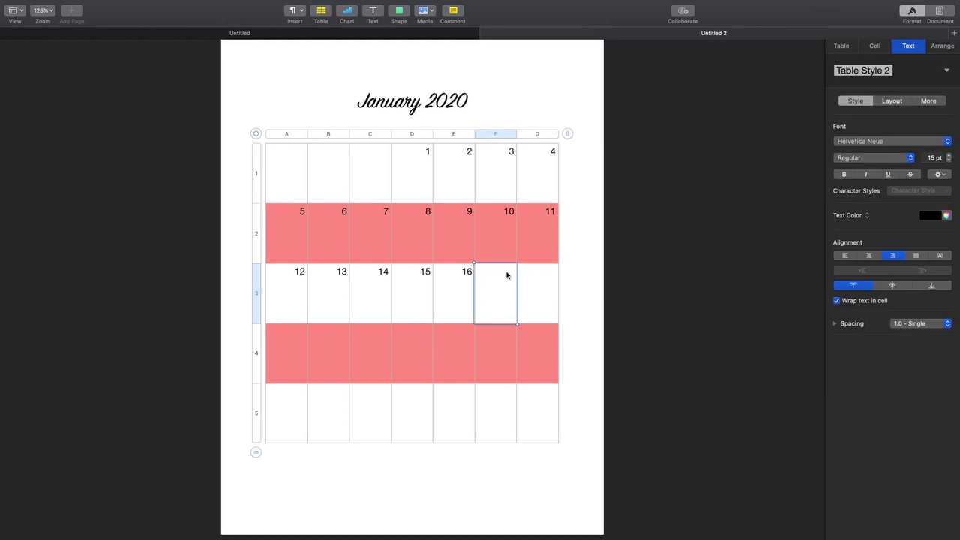
{"action": "type", "text": "17"}
{"action": "left_click", "coordinate": [544, 281]}
{"action": "type", "text": "18"}
Fill the fourth row of the calendar, cells A4 to G4, with the dates 19 to 25
{"action": "left_click", "coordinate": [285, 331]}
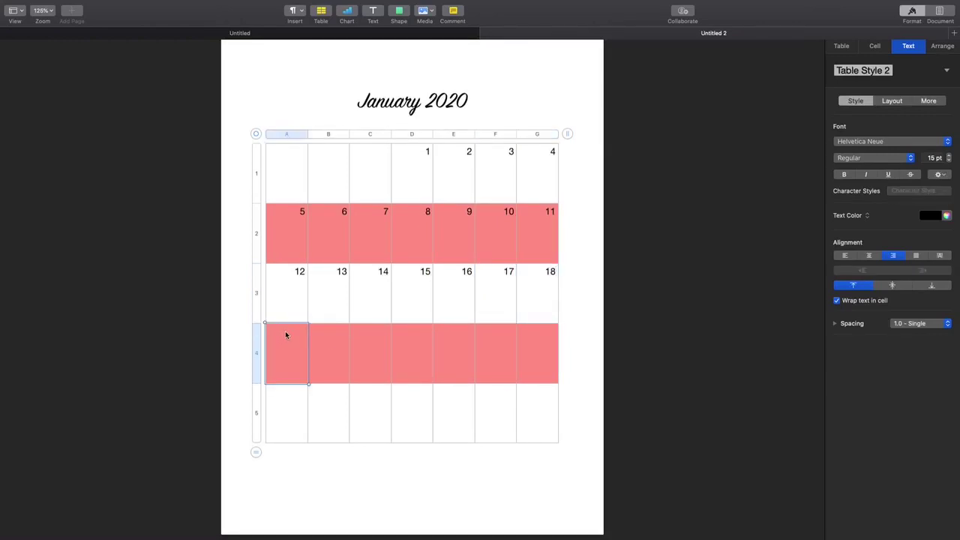
{"action": "type", "text": "19"}
{"action": "left_click", "coordinate": [337, 331]}
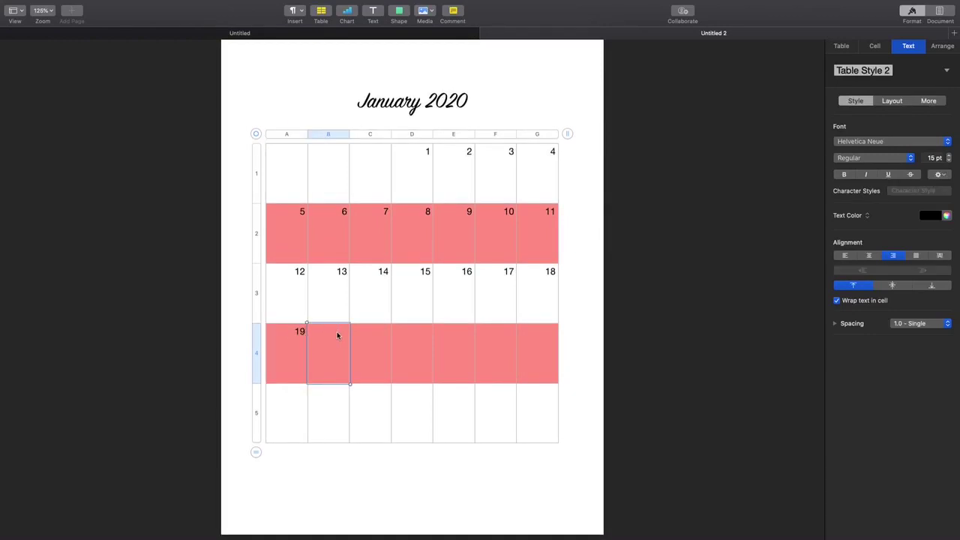
{"action": "type", "text": "20"}
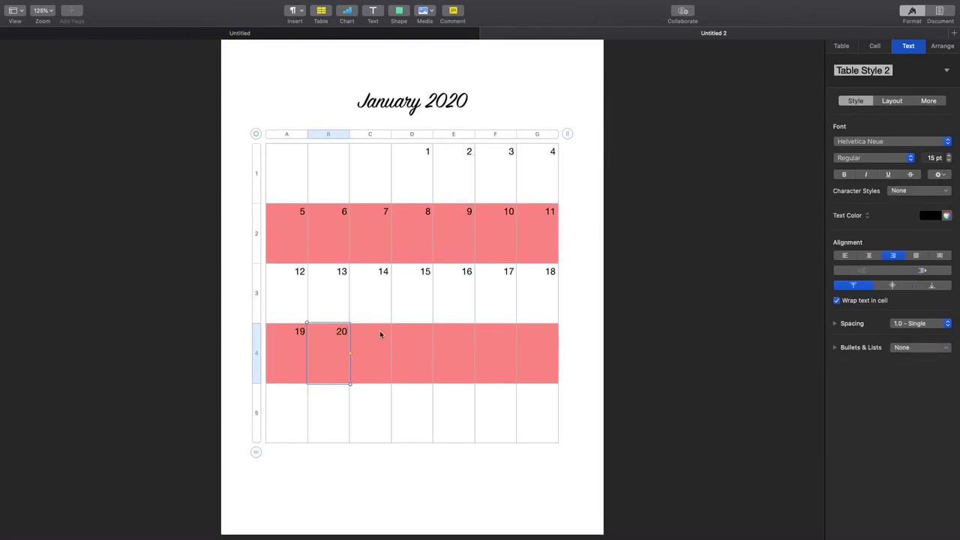
{"action": "left_click", "coordinate": [374, 332]}
{"action": "type", "text": "21"}
{"action": "left_click", "coordinate": [407, 333]}
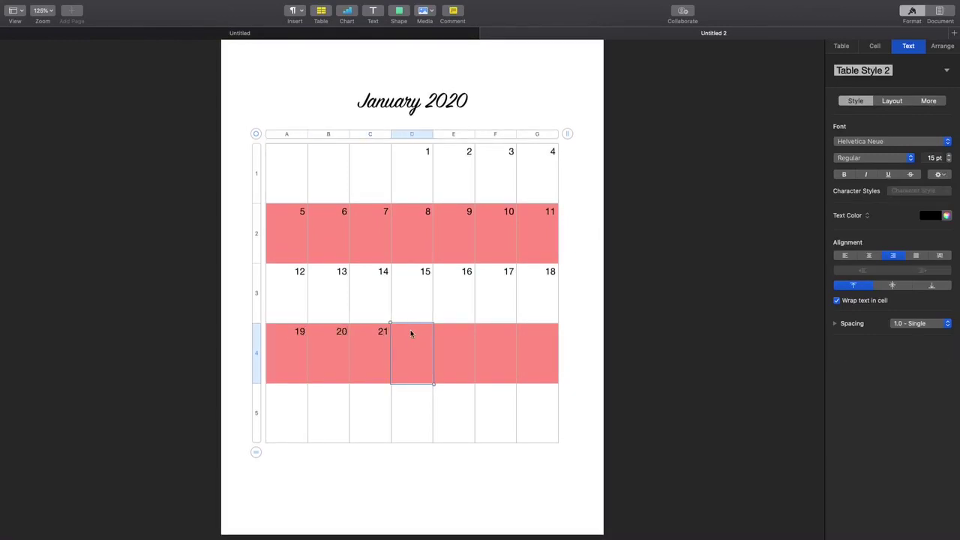
{"action": "left_click", "coordinate": [469, 334]}
{"action": "type", "text": "23"}
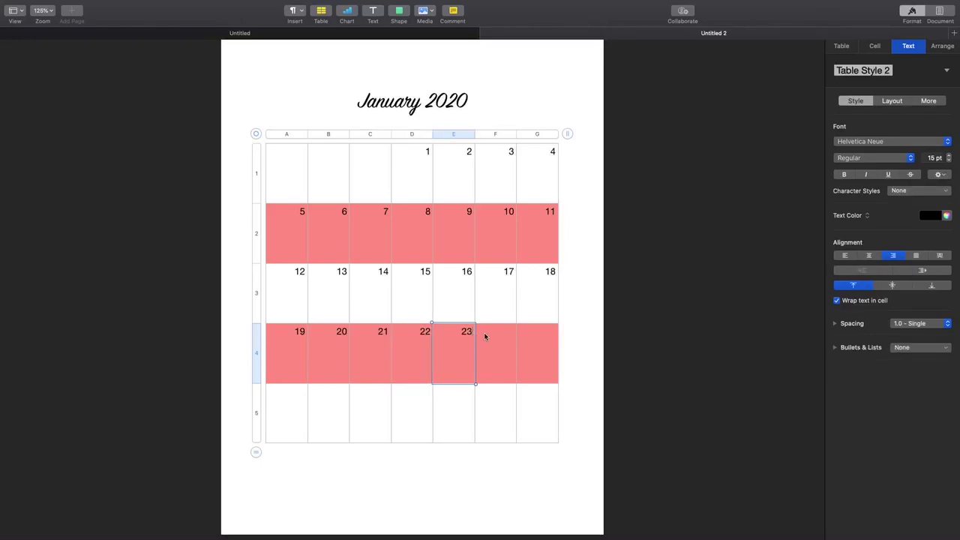
{"action": "left_click", "coordinate": [506, 336]}
{"action": "type", "text": "24"}
{"action": "left_click", "coordinate": [533, 335]}
{"action": "type", "text": "25"}
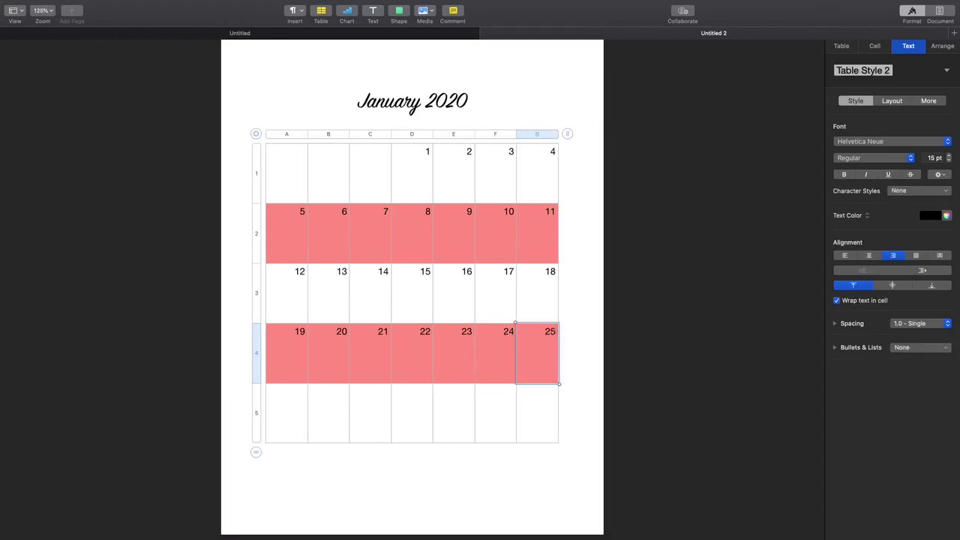
Fill the fifth row of the calendar, cells A5 to F5, with the dates 26 to 31
{"action": "left_click", "coordinate": [292, 392]}
{"action": "left_click", "coordinate": [292, 392]}
{"action": "type", "text": "26"}
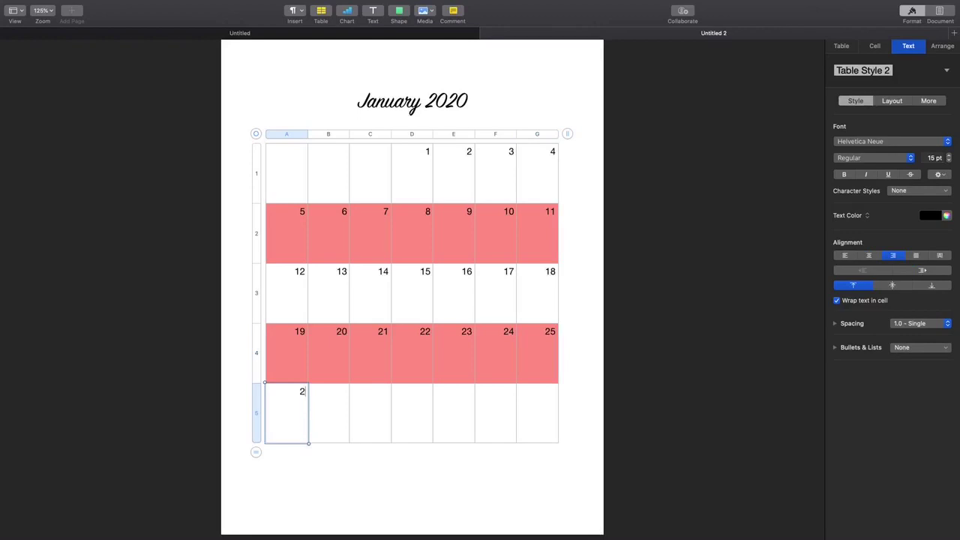
{"action": "left_click", "coordinate": [340, 392]}
{"action": "type", "text": "27"}
{"action": "left_click", "coordinate": [374, 393]}
{"action": "left_click", "coordinate": [373, 393]}
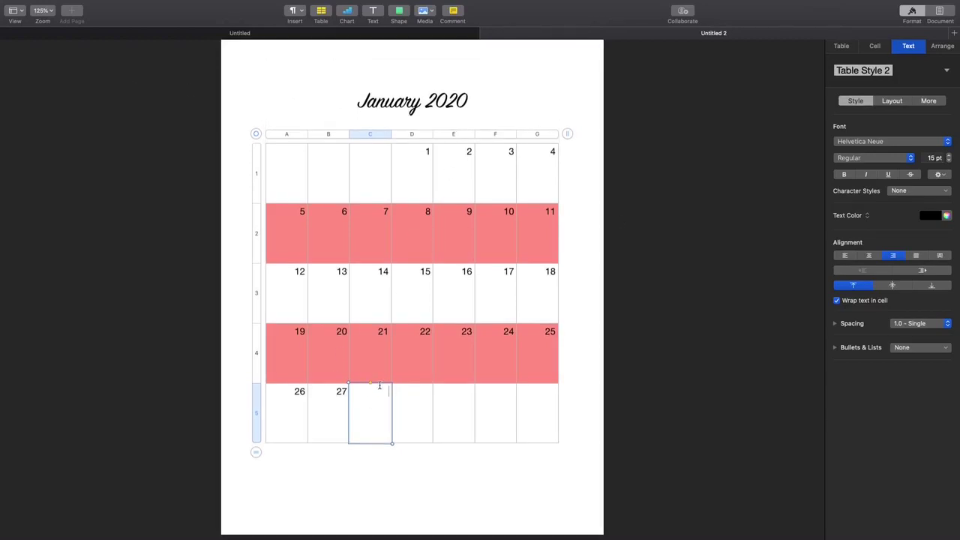
{"action": "type", "text": "28"}
{"action": "left_click", "coordinate": [428, 391]}
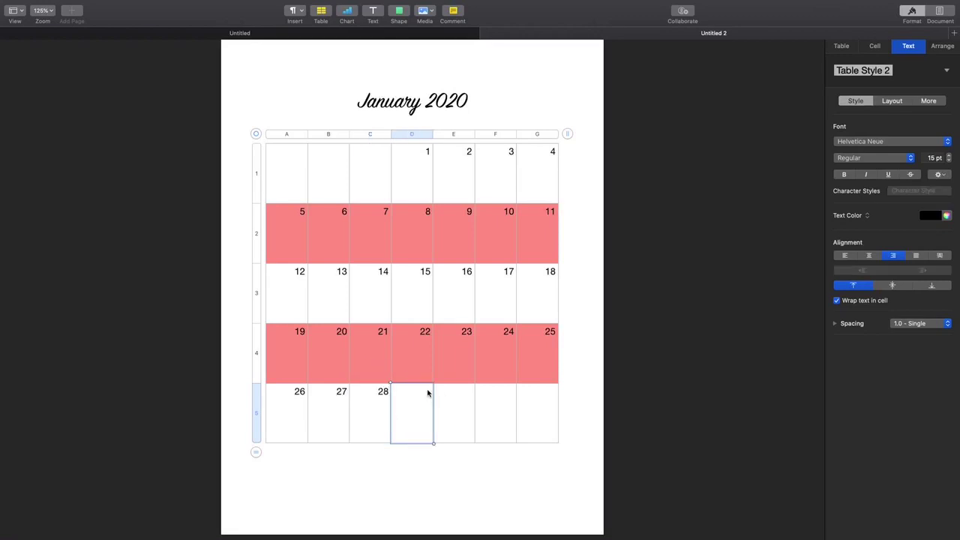
{"action": "type", "text": "29"}
{"action": "left_click", "coordinate": [472, 391]}
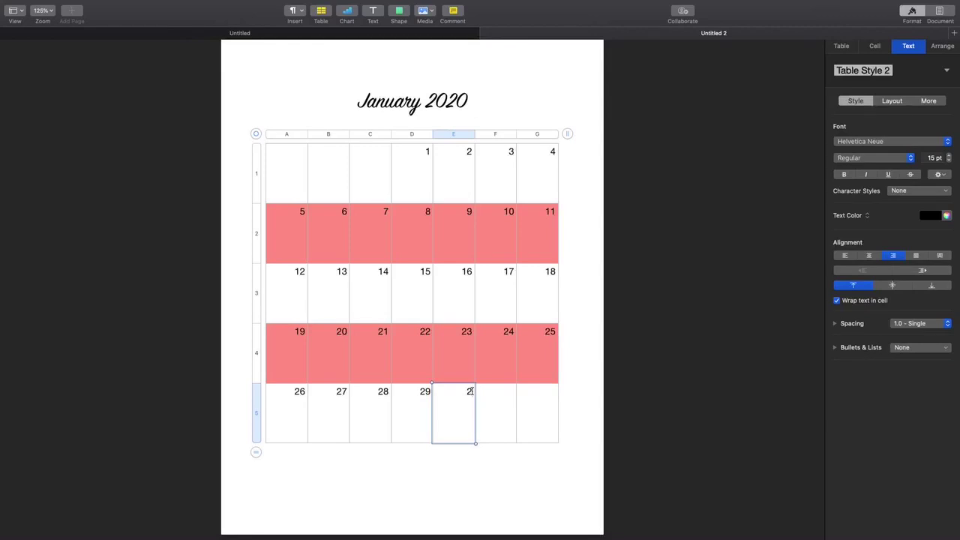
{"action": "type", "text": "30"}
{"action": "left_click", "coordinate": [504, 396]}
{"action": "type", "text": "31"}
Insert a plain table without header rows or columns directly above the calendar table
{"action": "left_click", "coordinate": [316, 201]}
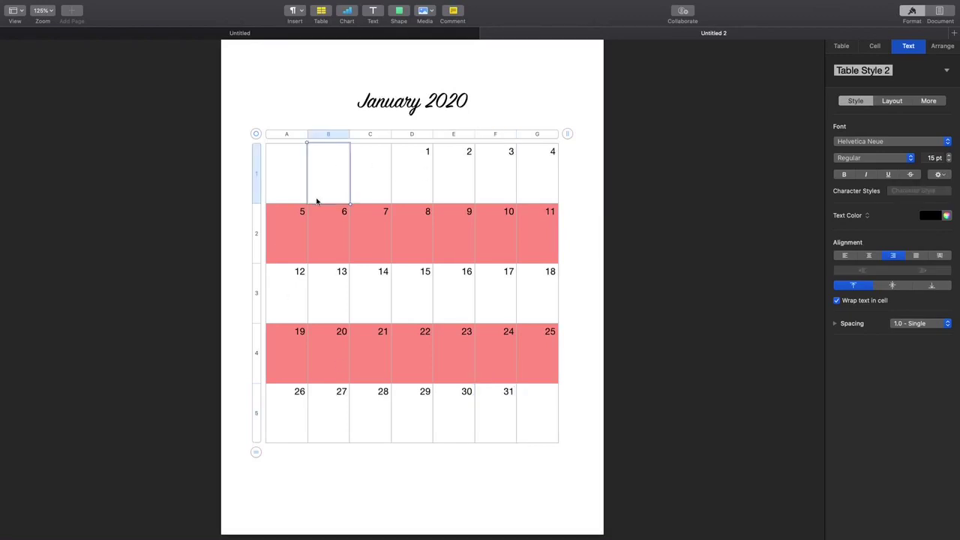
{"action": "key", "text": "Escape"}
{"action": "left_click", "coordinate": [297, 118]}
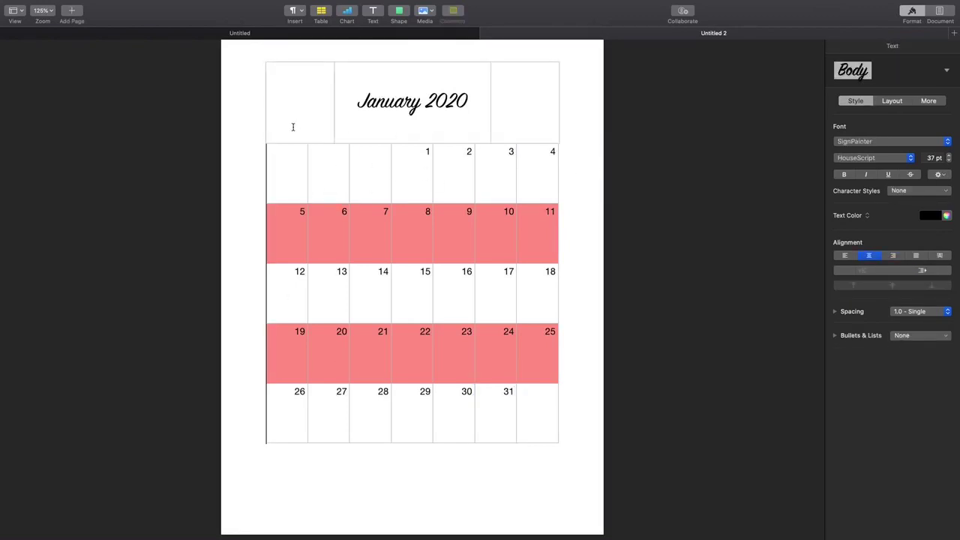
{"action": "left_click", "coordinate": [379, 190]}
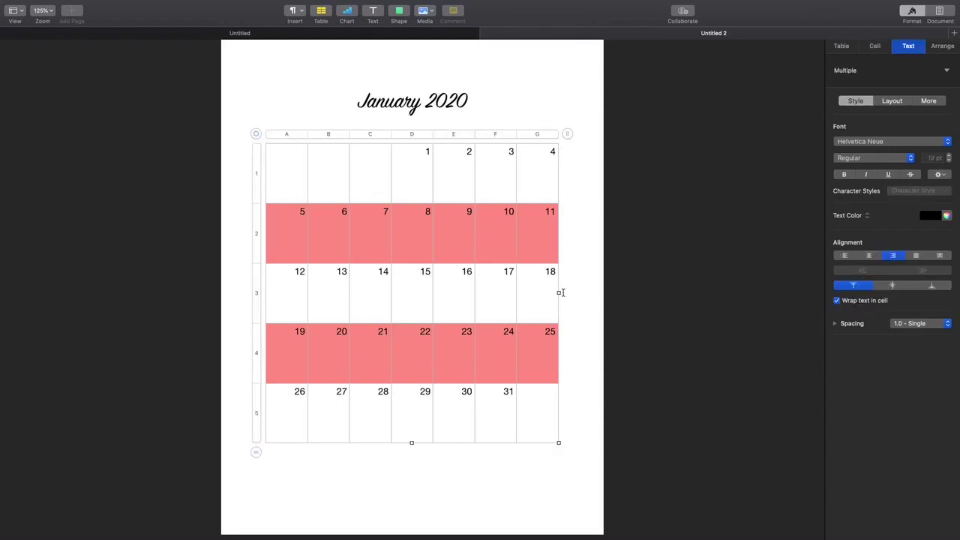
{"action": "left_click", "coordinate": [576, 317]}
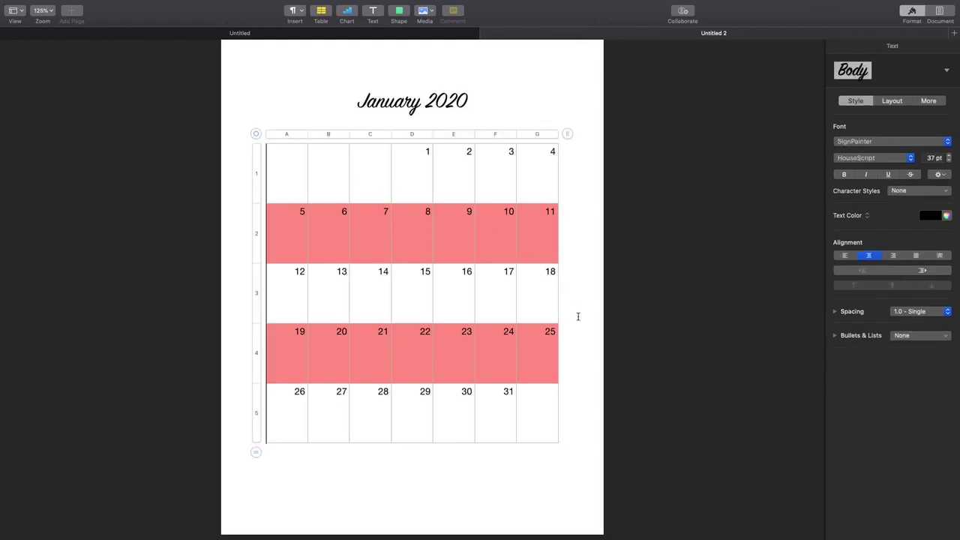
{"action": "left_click", "coordinate": [376, 161]}
{"action": "left_click", "coordinate": [309, 118]}
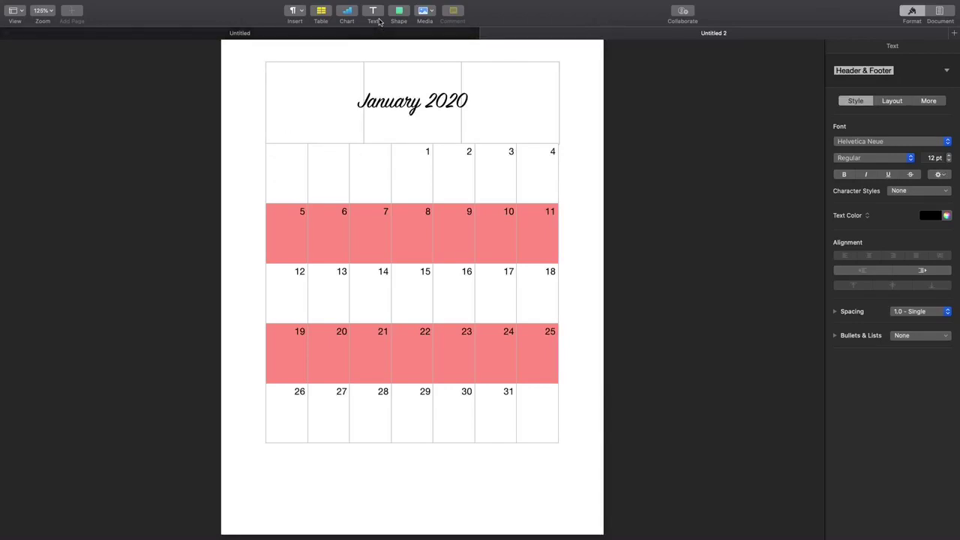
{"action": "left_click", "coordinate": [294, 12]}
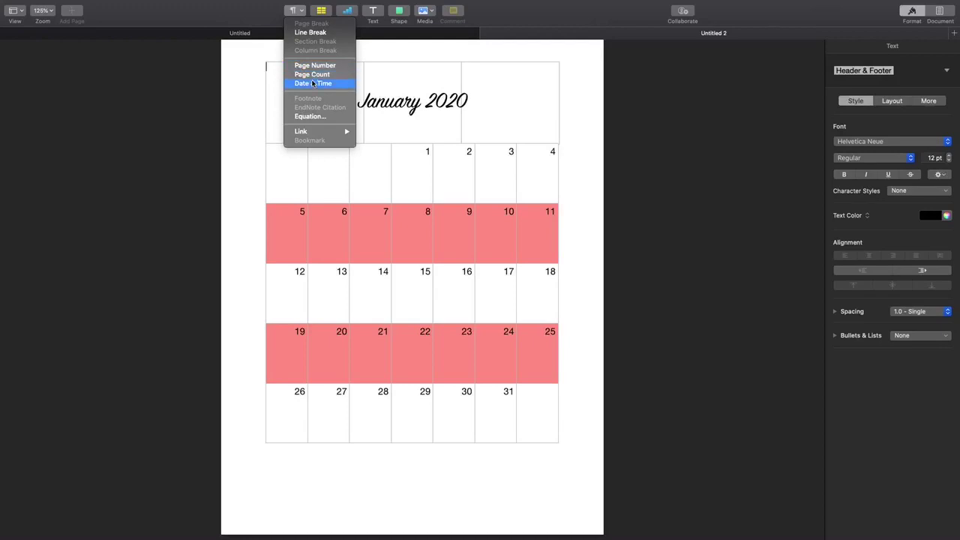
{"action": "left_click", "coordinate": [320, 12]}
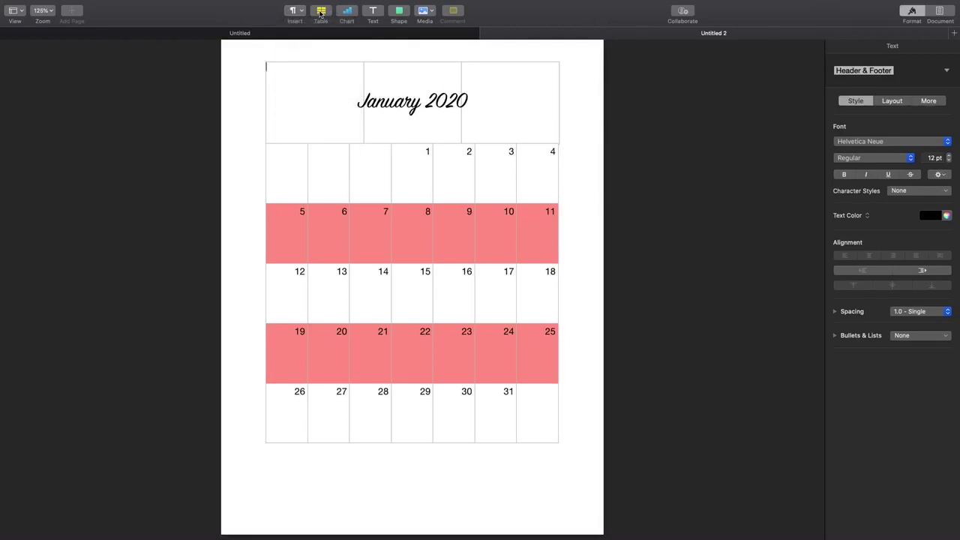
{"action": "left_click", "coordinate": [320, 12]}
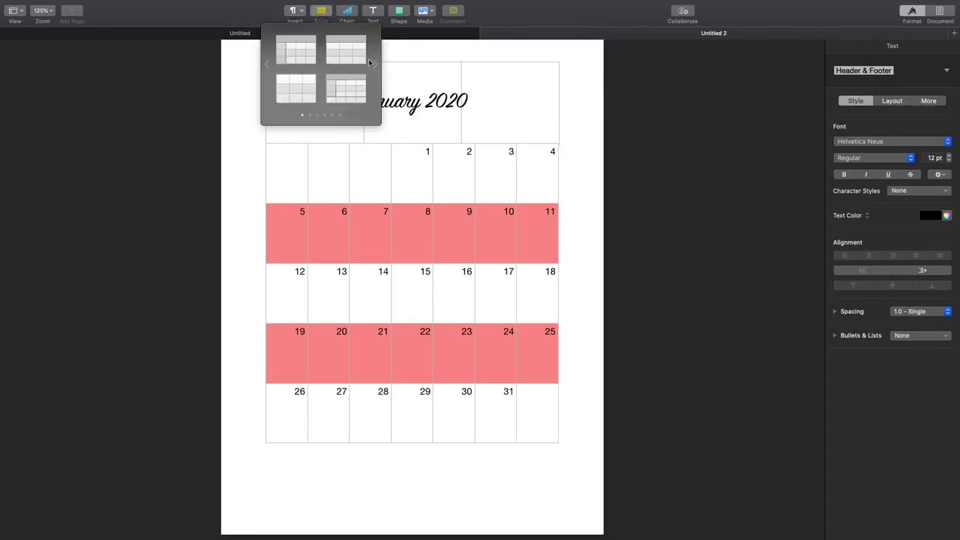
{"action": "left_click", "coordinate": [295, 88]}
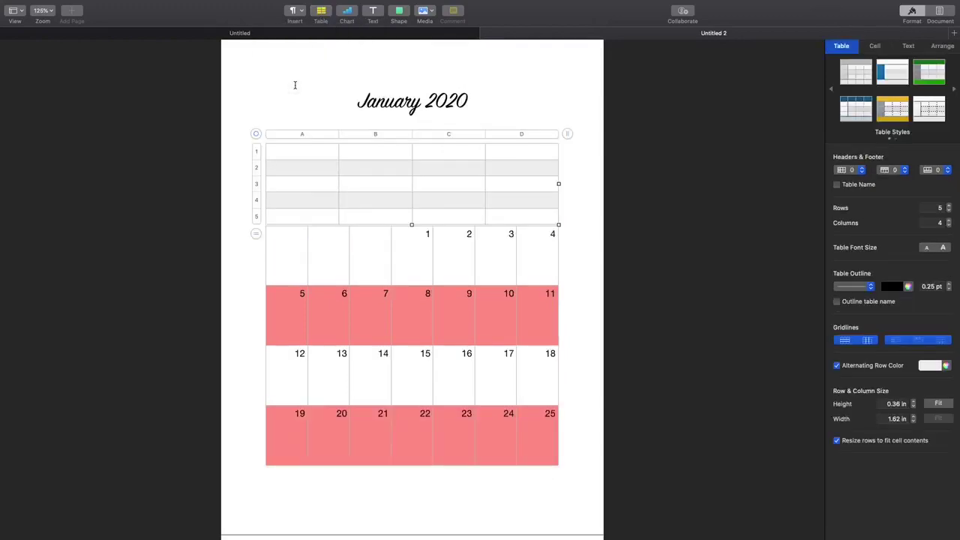
Set the new table to seven columns to match the calendar below it
{"action": "left_click", "coordinate": [568, 134]}
{"action": "left_click", "coordinate": [568, 138]}
{"action": "left_click", "coordinate": [568, 137]}
{"action": "left_click", "coordinate": [567, 138]}
{"action": "left_click", "coordinate": [567, 133]}
{"action": "left_click", "coordinate": [568, 133]}
{"action": "left_click", "coordinate": [567, 133]}
{"action": "left_click", "coordinate": [567, 132]}
{"action": "left_click", "coordinate": [568, 133]}
{"action": "left_click", "coordinate": [567, 133]}
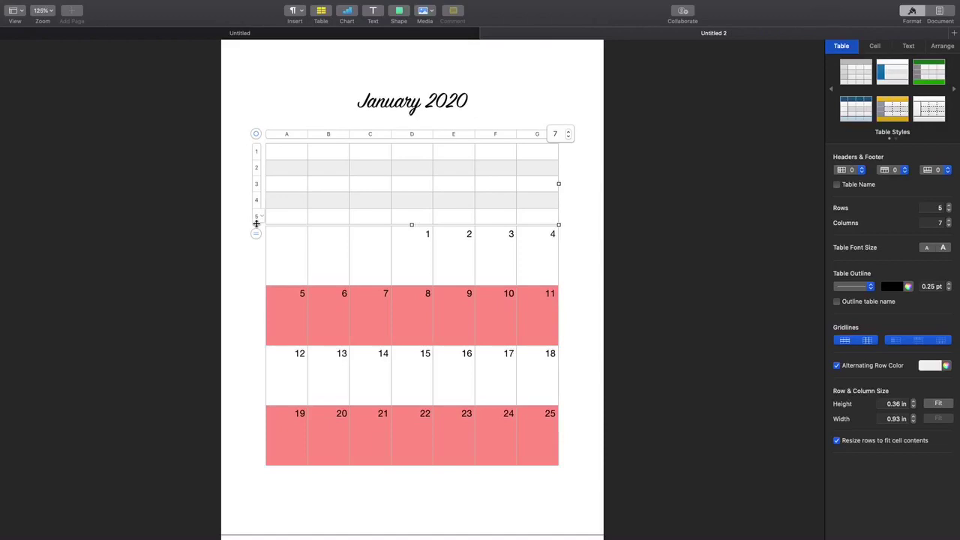
Reduce the new table above the calendar to a single row
{"action": "left_click", "coordinate": [255, 235]}
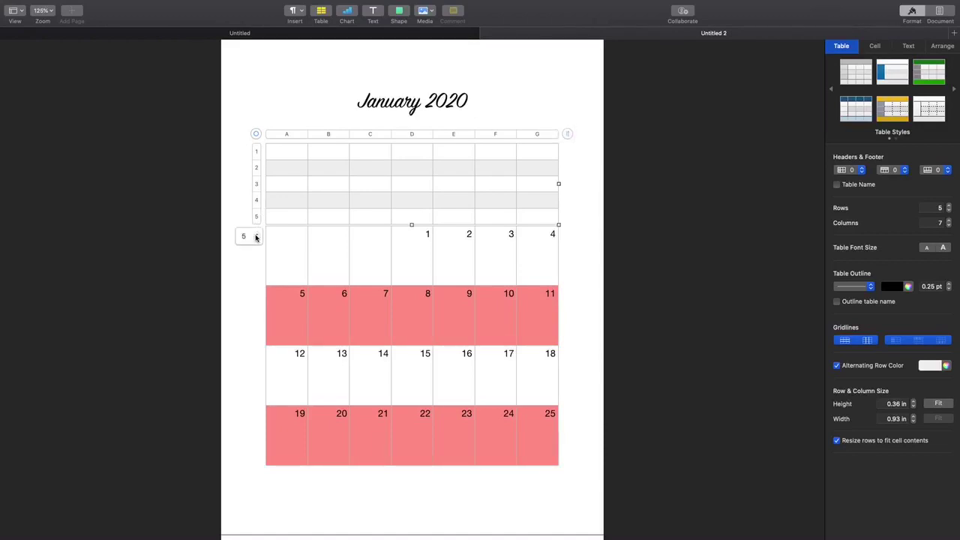
{"action": "left_click", "coordinate": [256, 236]}
{"action": "left_click", "coordinate": [256, 239]}
{"action": "left_click", "coordinate": [256, 239]}
{"action": "left_click", "coordinate": [256, 239]}
{"action": "left_click", "coordinate": [256, 239]}
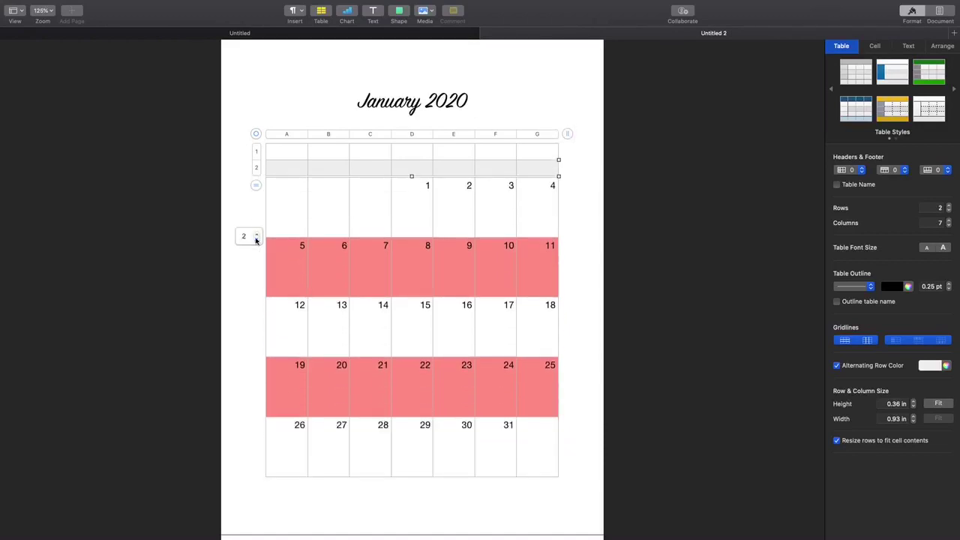
{"action": "left_click", "coordinate": [256, 239]}
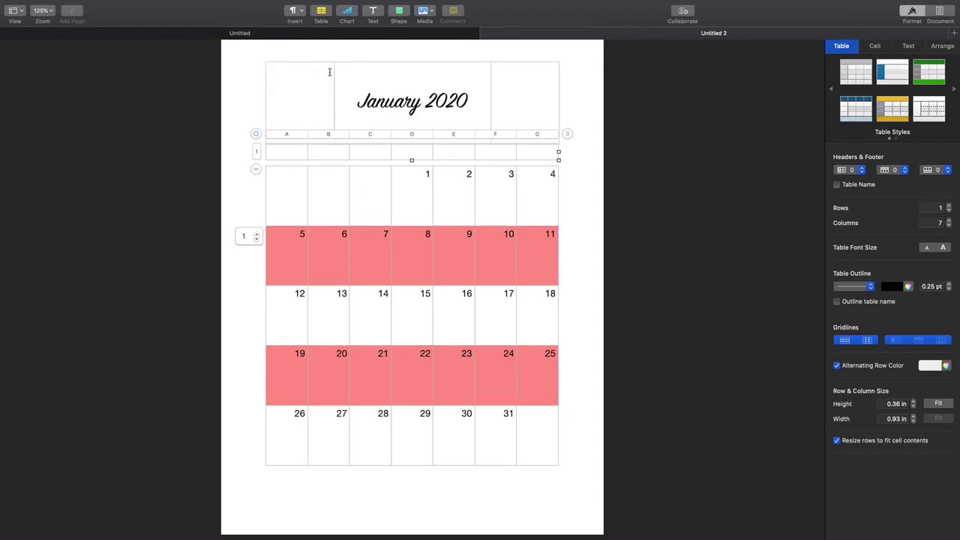
Enter Sunday in cell A1 of the one-row table, using the SignPainter font and centered alignment
{"action": "double_click", "coordinate": [287, 153]}
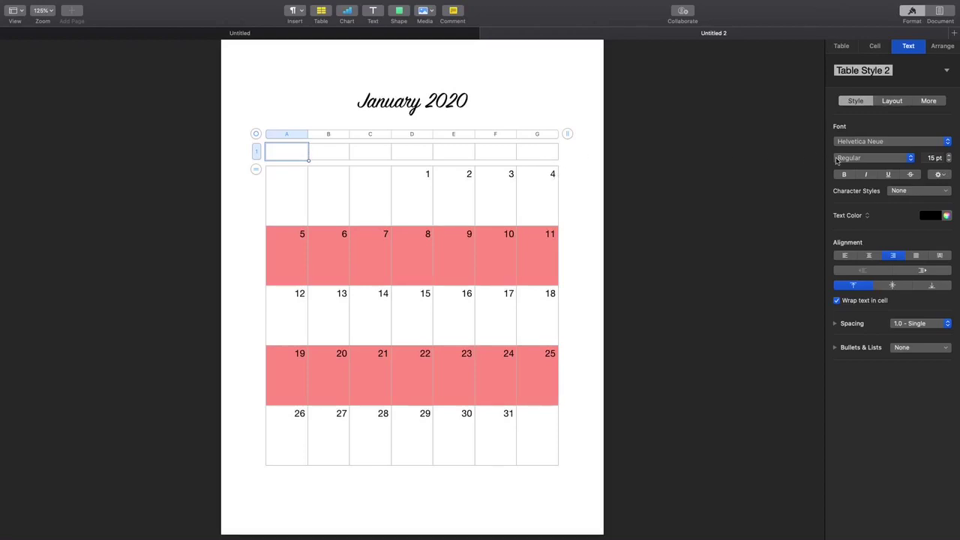
{"action": "left_click", "coordinate": [867, 142]}
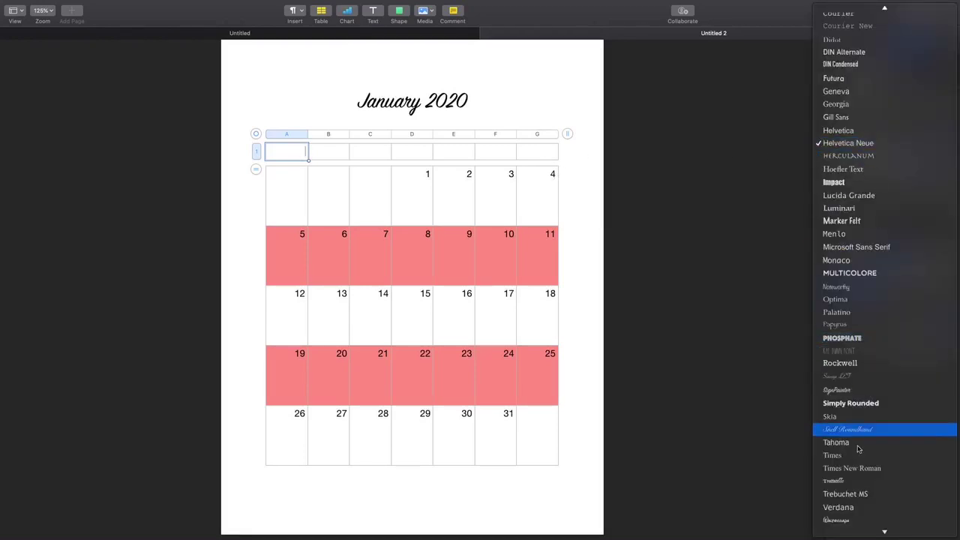
{"action": "scroll", "coordinate": [858, 465], "scroll_direction": "down", "scroll_amount": 1}
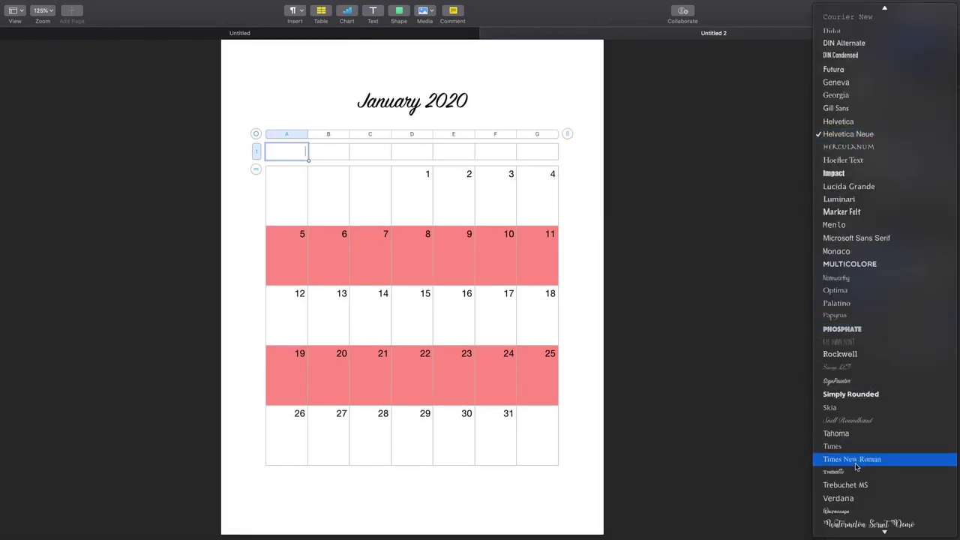
{"action": "left_click", "coordinate": [836, 382]}
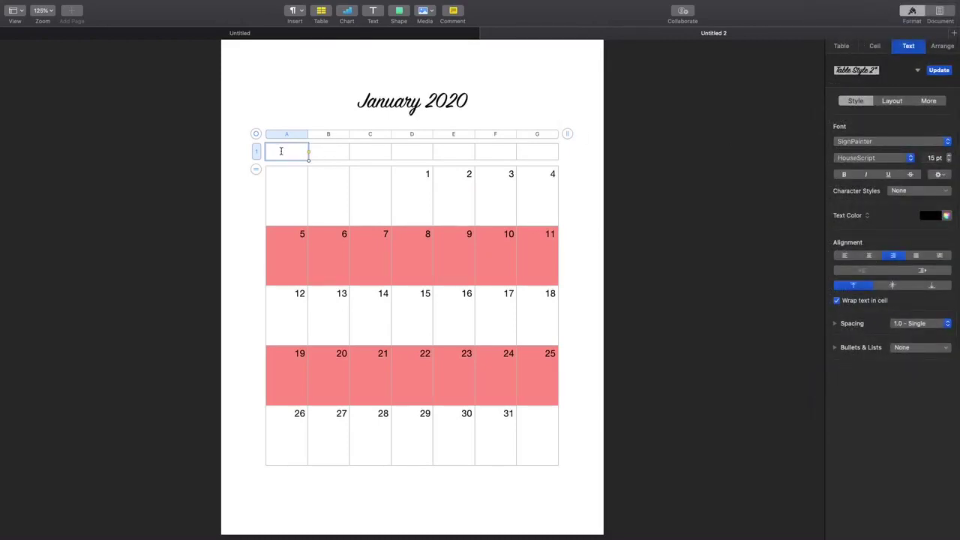
{"action": "left_click", "coordinate": [872, 256]}
{"action": "type", "text": "Sunday"}
{"action": "left_click", "coordinate": [333, 156]}
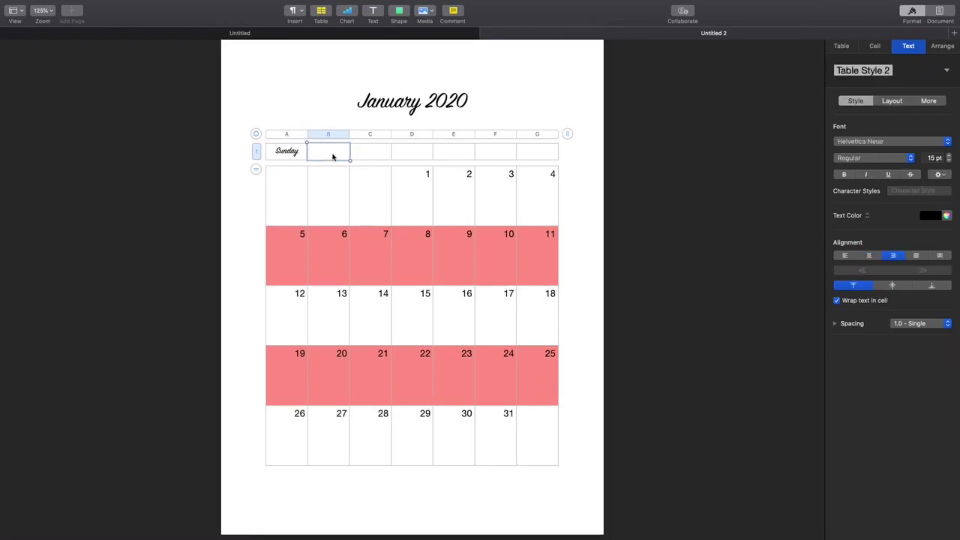
{"action": "type", "text": "Mon"}
{"action": "key", "text": "BackSpace"}
{"action": "key", "text": "BackSpace"}
{"action": "key", "text": "BackSpace"}
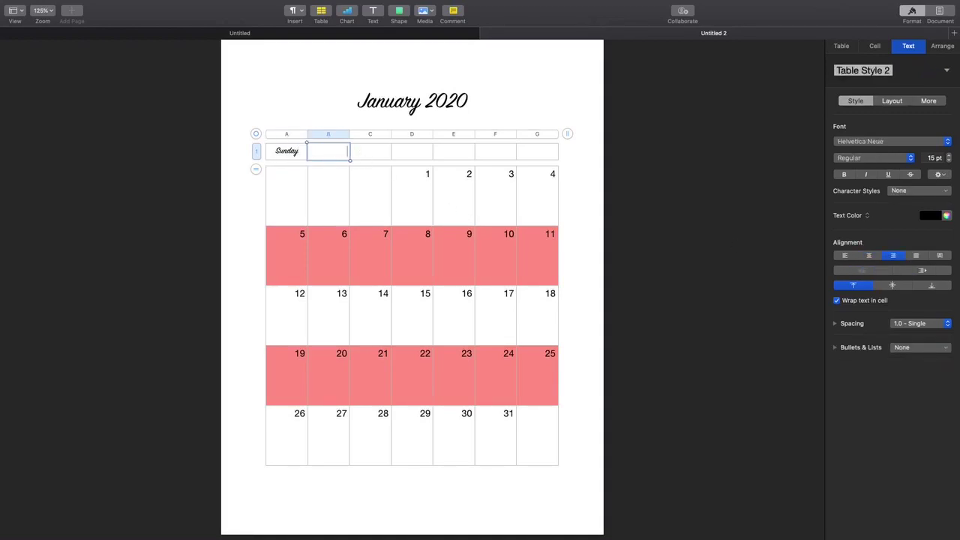
Update the Table Style 2 paragraph style to match the formatting of the Sunday cell
{"action": "left_click", "coordinate": [300, 155]}
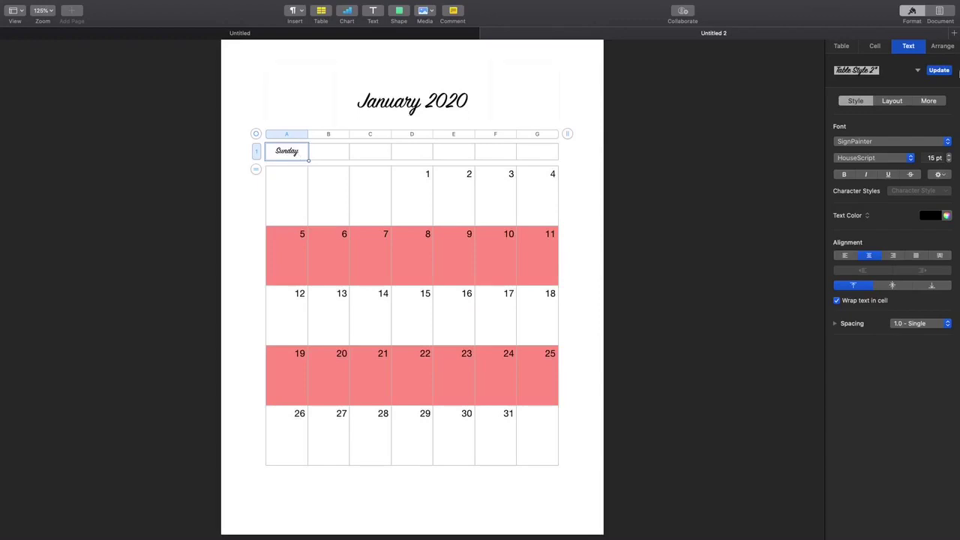
{"action": "left_click", "coordinate": [939, 70]}
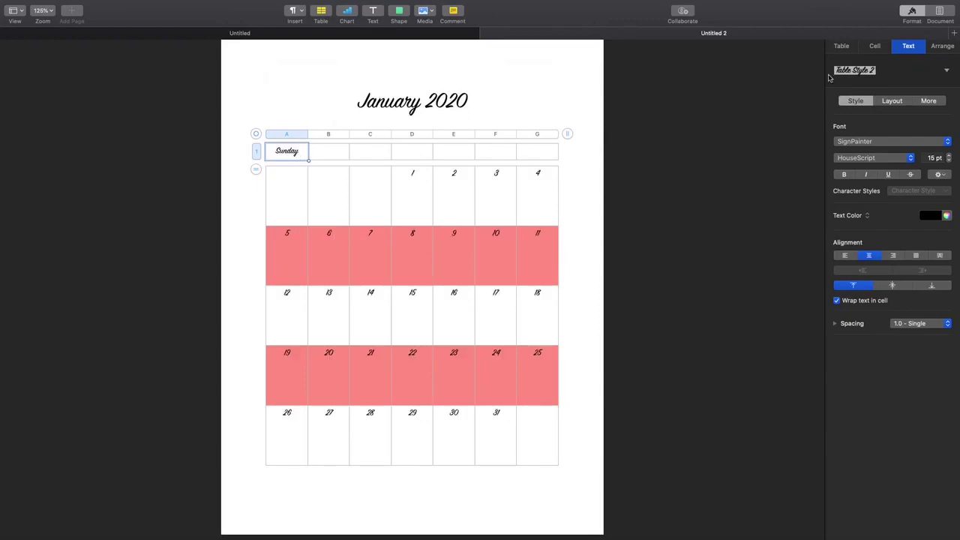
Enter Monday, Tuesday and Wednesday in cells B1 to D1 of the weekday row
{"action": "left_click", "coordinate": [324, 154]}
{"action": "type", "text": "Monday"}
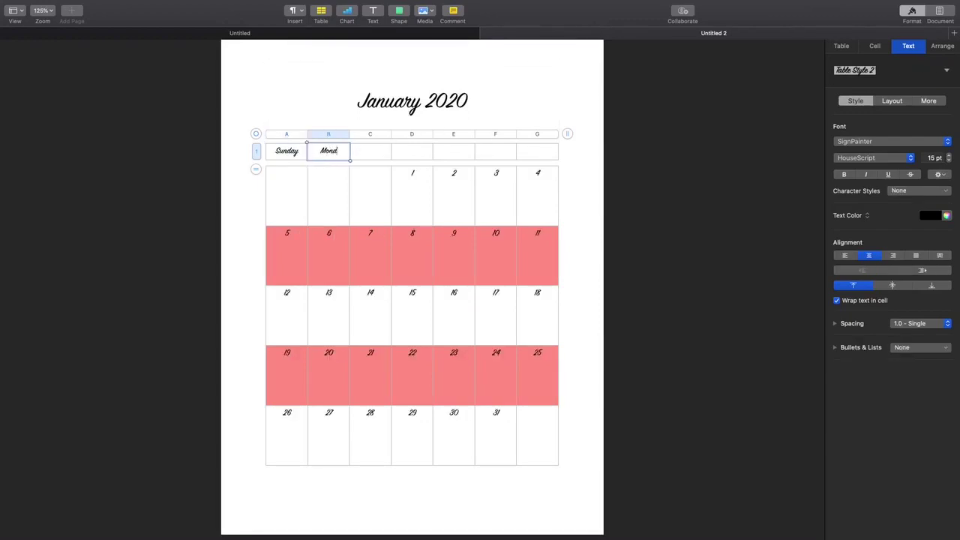
{"action": "left_click", "coordinate": [366, 153]}
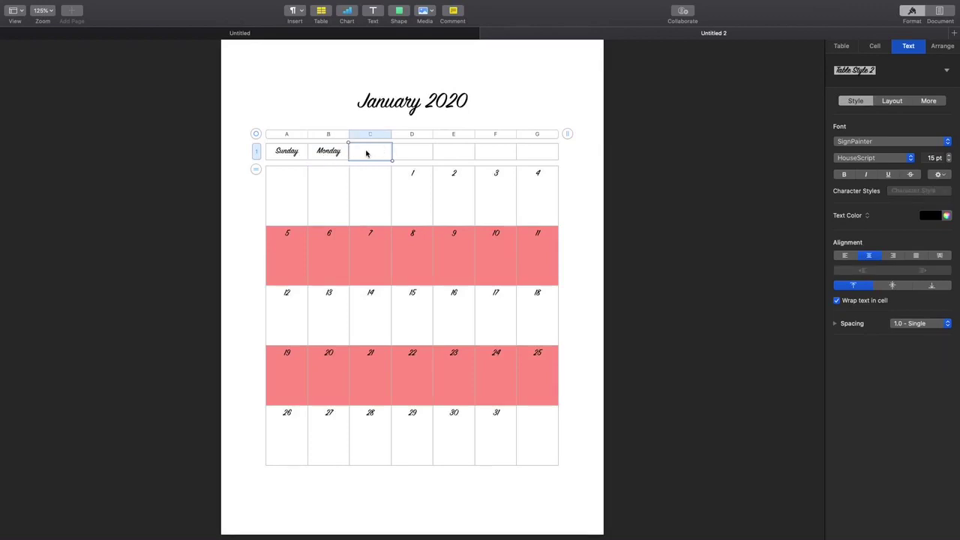
{"action": "type", "text": "Tuesd"}
{"action": "type", "text": "ay"}
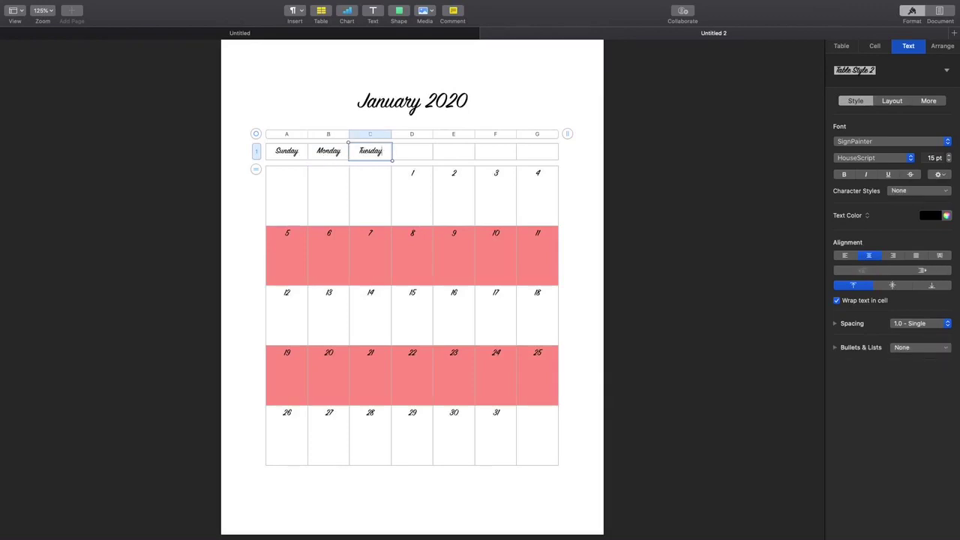
{"action": "left_click", "coordinate": [403, 155]}
{"action": "type", "text": "We"}
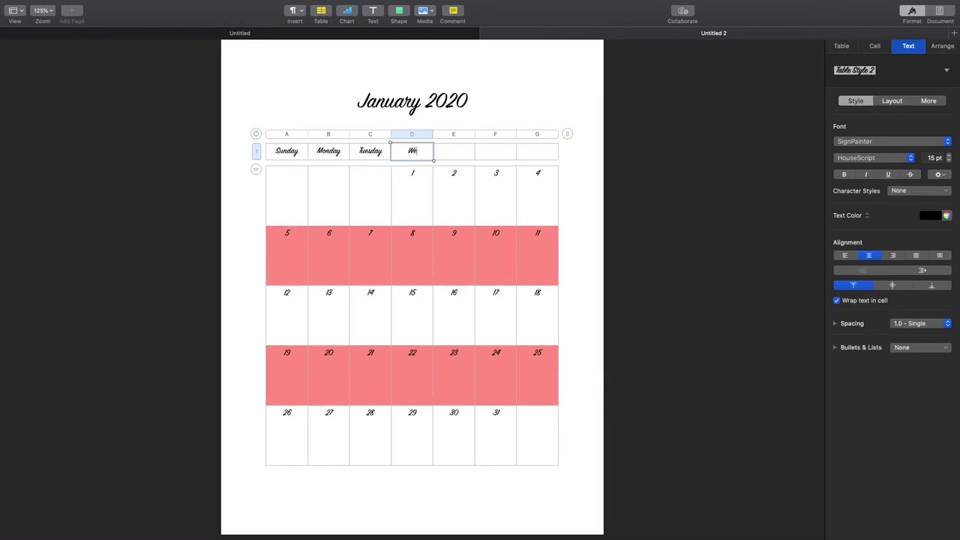
{"action": "type", "text": "dnesday"}
Enter Thursday, Friday and Saturday in cells E1 to G1 of the weekday row
{"action": "left_click", "coordinate": [450, 154]}
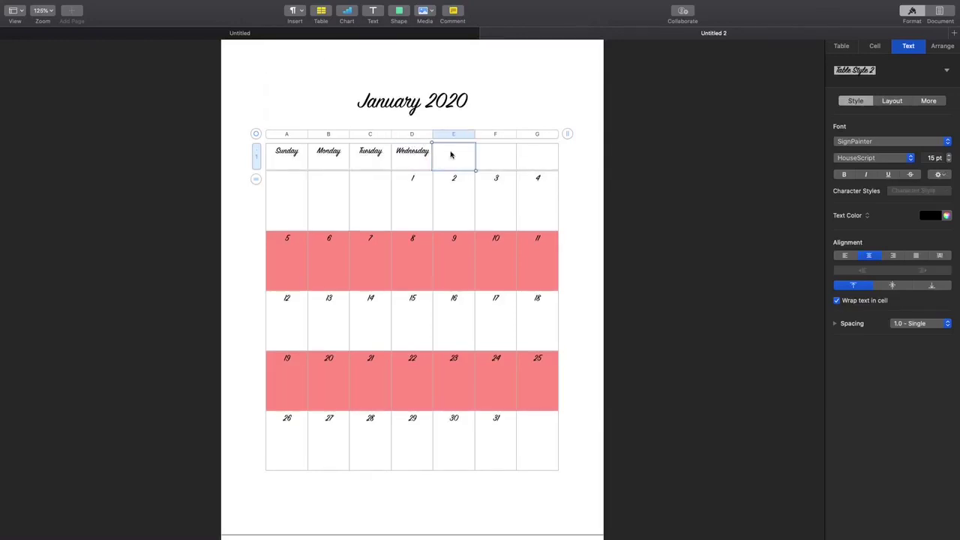
{"action": "left_click", "coordinate": [451, 151]}
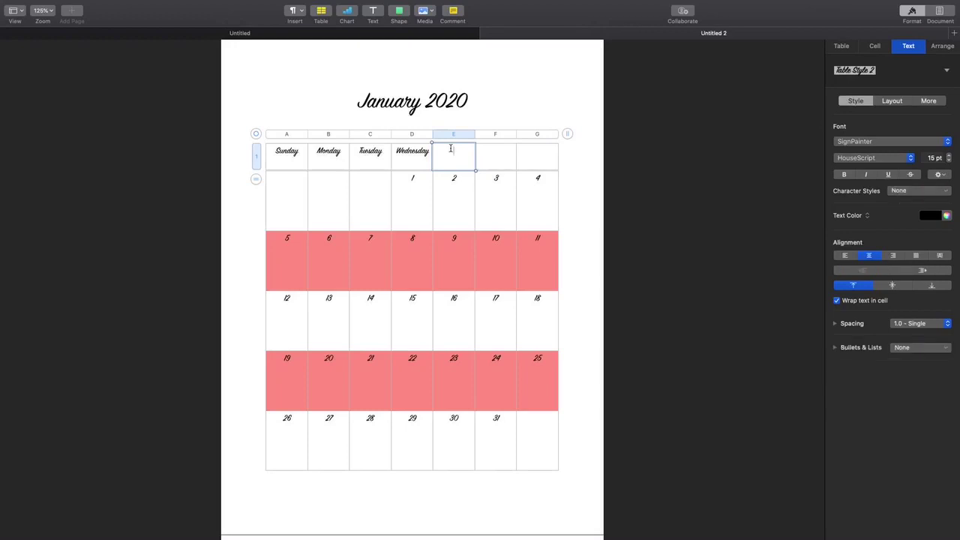
{"action": "type", "text": "Thursday"}
{"action": "left_click", "coordinate": [492, 157]}
{"action": "type", "text": "Friday"}
{"action": "left_click", "coordinate": [531, 155]}
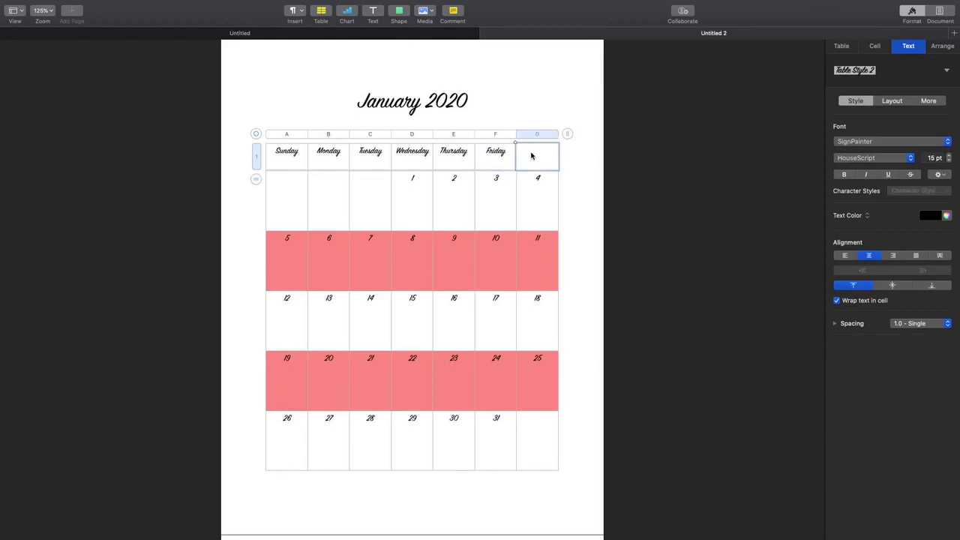
{"action": "type", "text": "S"}
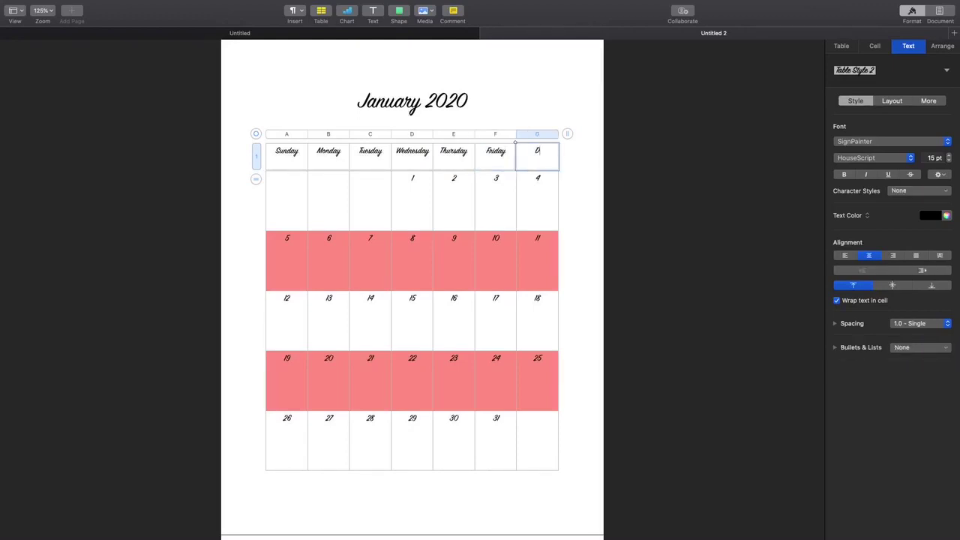
{"action": "type", "text": "aturda"}
{"action": "key", "text": "BackSpace"}
{"action": "key", "text": "BackSpace"}
{"action": "type", "text": "ay"}
{"action": "left_click", "coordinate": [582, 159]}
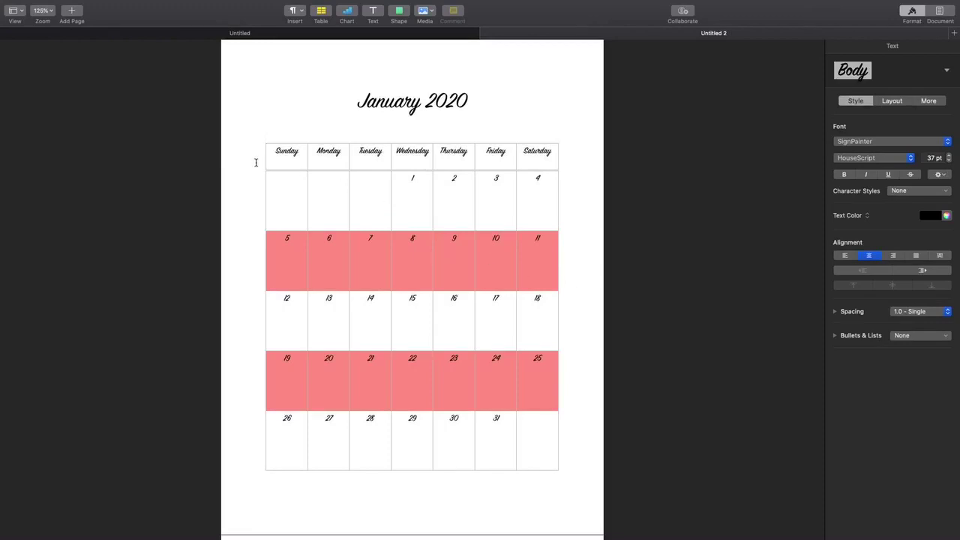
Center the Sunday text vertically within its cell in the weekday header row
{"action": "left_click", "coordinate": [297, 151]}
{"action": "left_click_drag", "start_coordinate": [297, 151], "coordinate": [270, 150]}
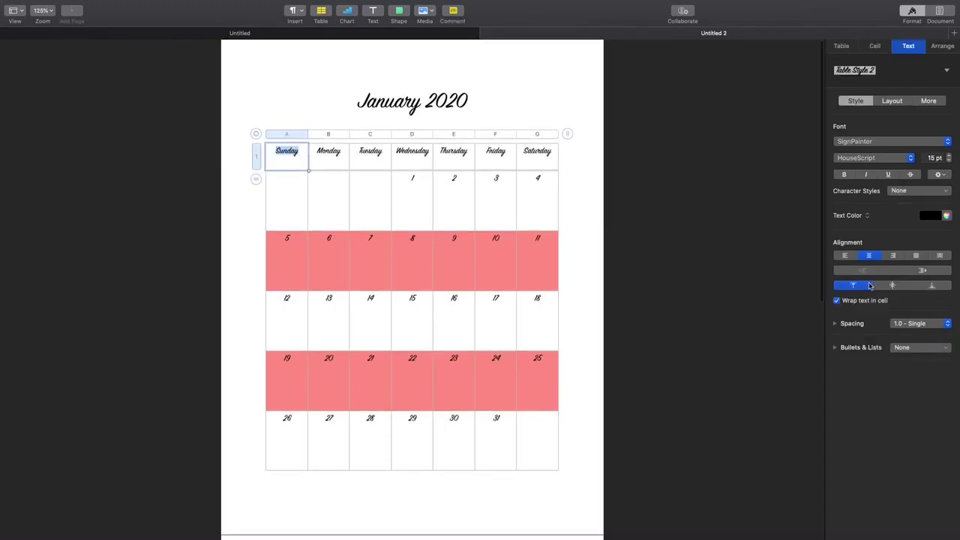
{"action": "left_click", "coordinate": [891, 286]}
{"action": "left_click", "coordinate": [317, 151]}
{"action": "mouse_move", "coordinate": [318, 151]}
{"action": "left_mouse_down"}
{"action": "mouse_move", "coordinate": [327, 153]}
{"action": "mouse_move", "coordinate": [315, 154]}
{"action": "left_mouse_up"}
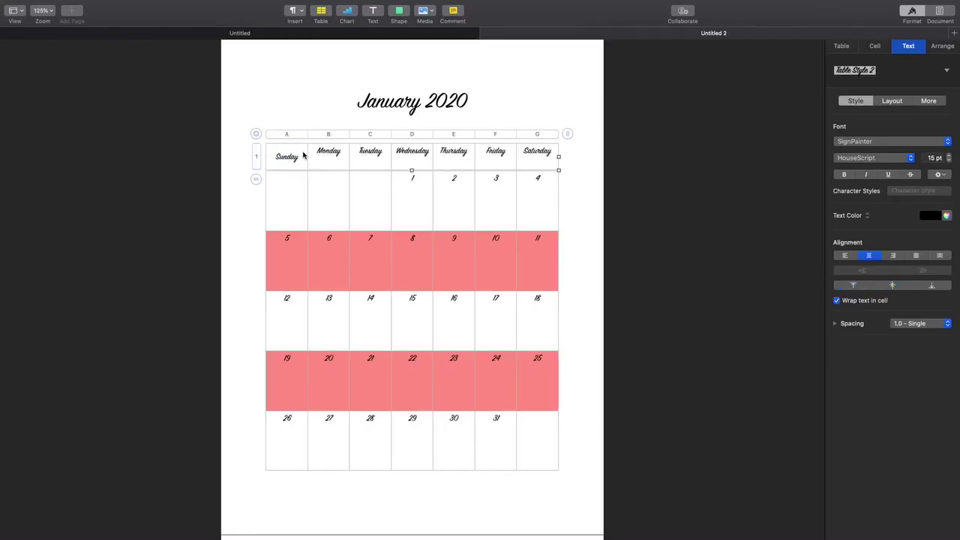
{"action": "left_click", "coordinate": [304, 156]}
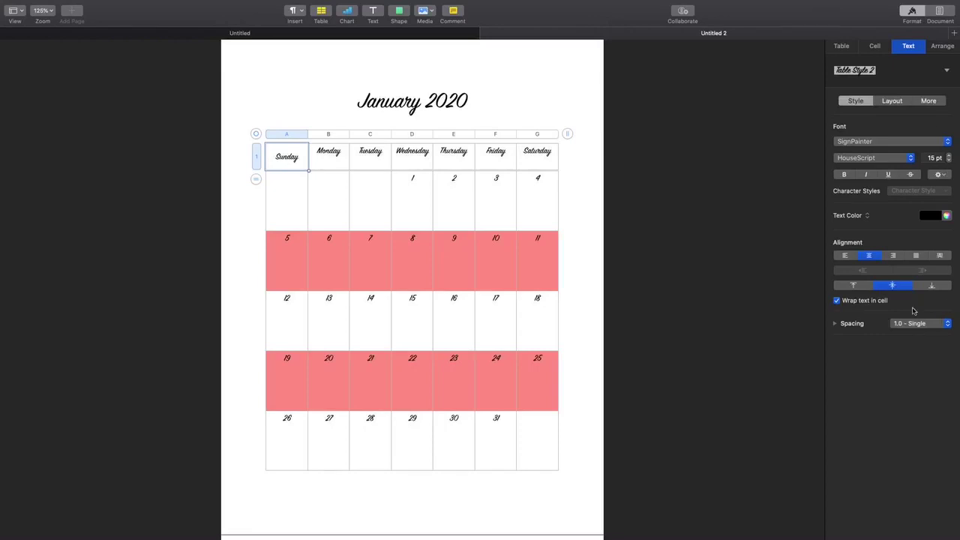
Center the Monday, Tuesday and Wednesday text vertically within their header cells
{"action": "left_click", "coordinate": [334, 159]}
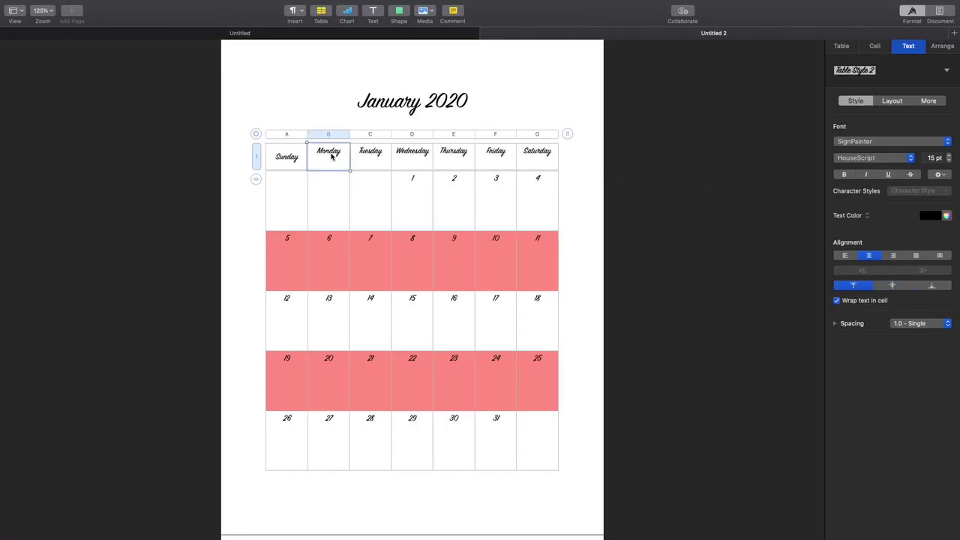
{"action": "left_click", "coordinate": [891, 285]}
{"action": "left_click", "coordinate": [379, 157]}
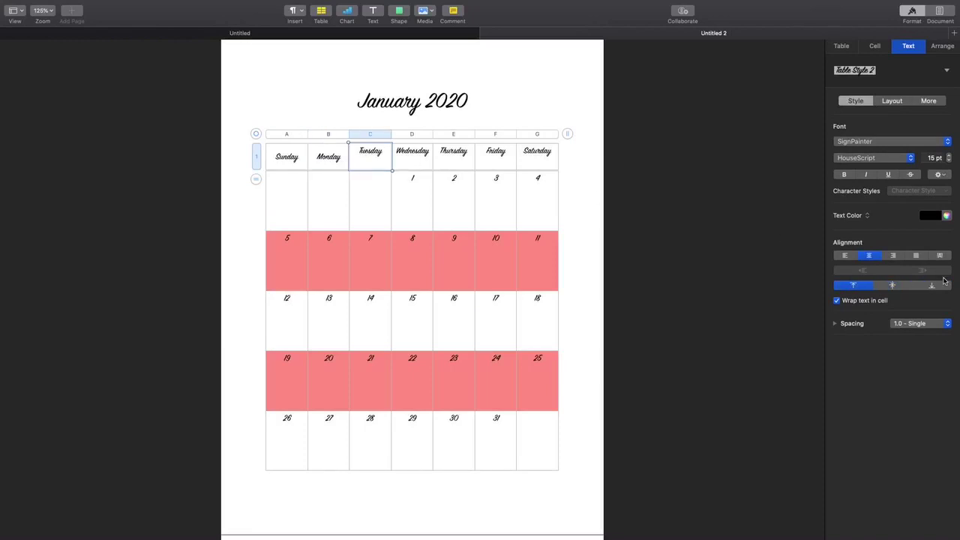
{"action": "left_click", "coordinate": [892, 285]}
{"action": "scroll", "coordinate": [475, 208], "scroll_direction": "down", "scroll_amount": 2}
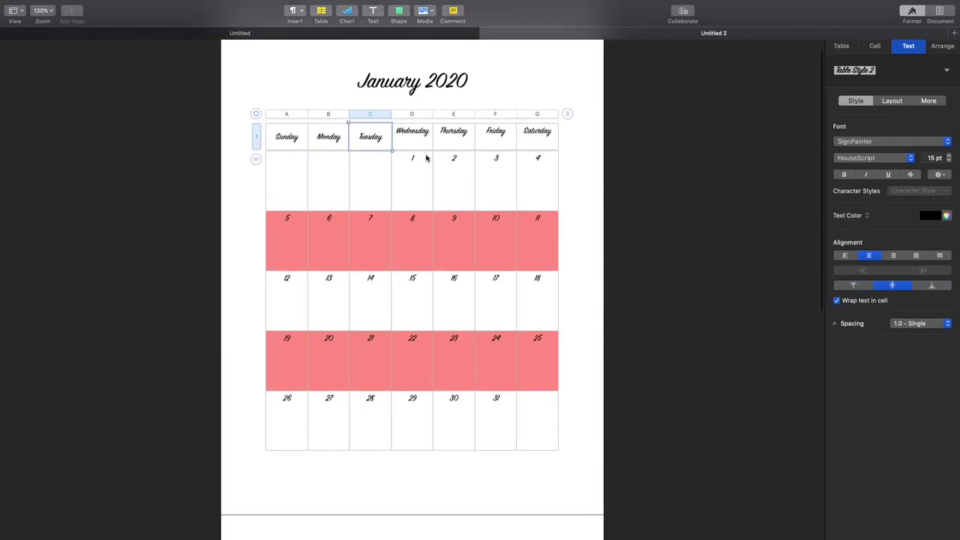
{"action": "left_click", "coordinate": [413, 133]}
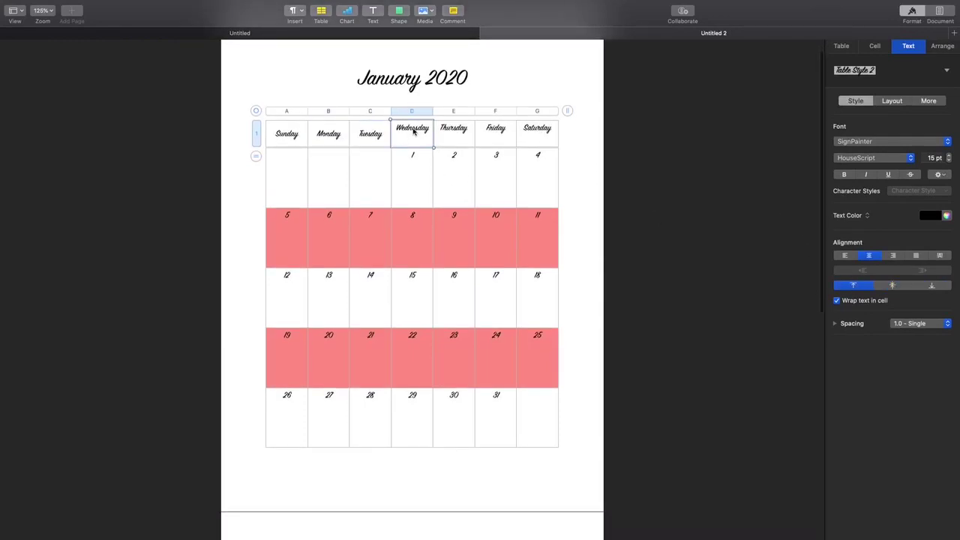
{"action": "left_click", "coordinate": [898, 287]}
Center the Thursday, Friday and Saturday text vertically within their header cells
{"action": "left_click", "coordinate": [463, 129]}
{"action": "left_click", "coordinate": [896, 289]}
{"action": "left_click", "coordinate": [499, 131]}
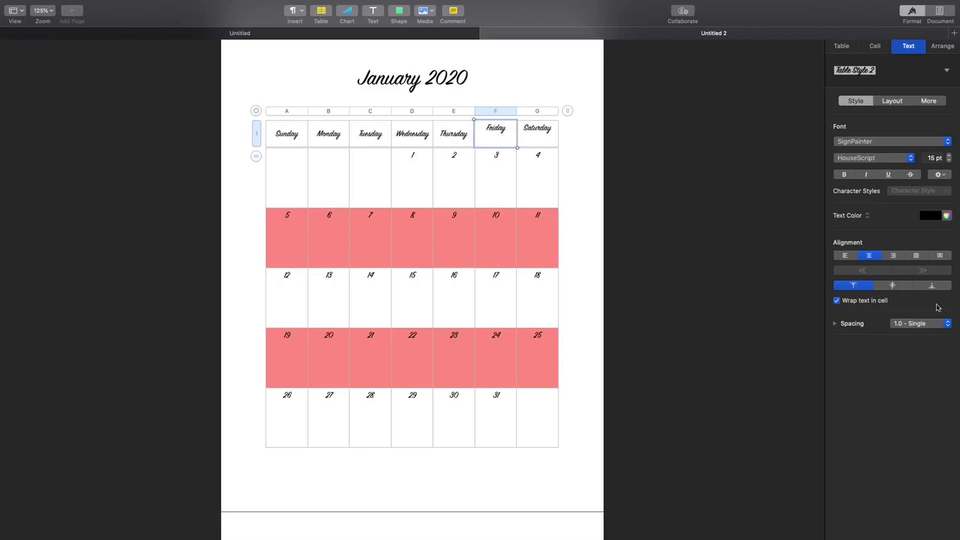
{"action": "left_click", "coordinate": [894, 289]}
{"action": "left_click", "coordinate": [535, 133]}
{"action": "left_click", "coordinate": [892, 287]}
Set the Sunday text to 20 pt and update the Table Style 2 paragraph style with that size
{"action": "left_click", "coordinate": [294, 135]}
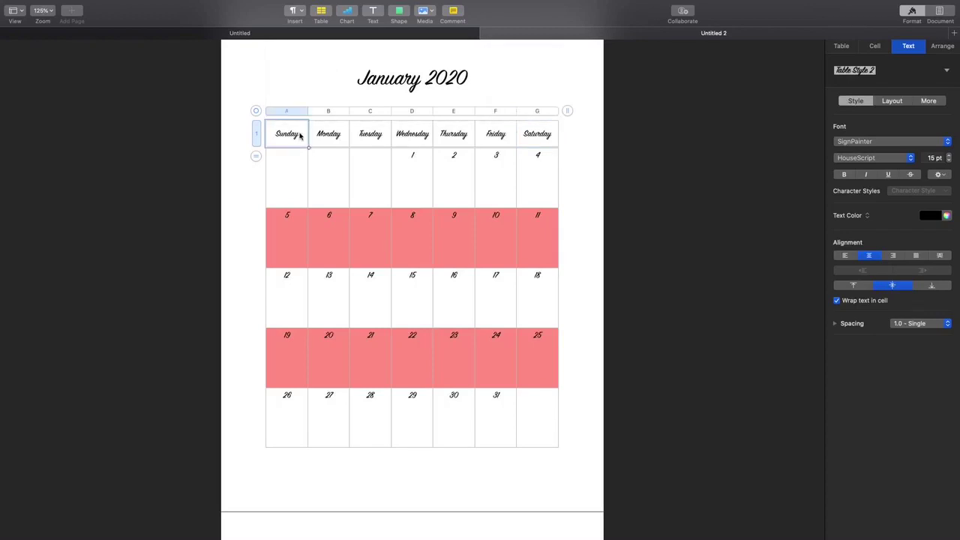
{"action": "double_click", "coordinate": [300, 134]}
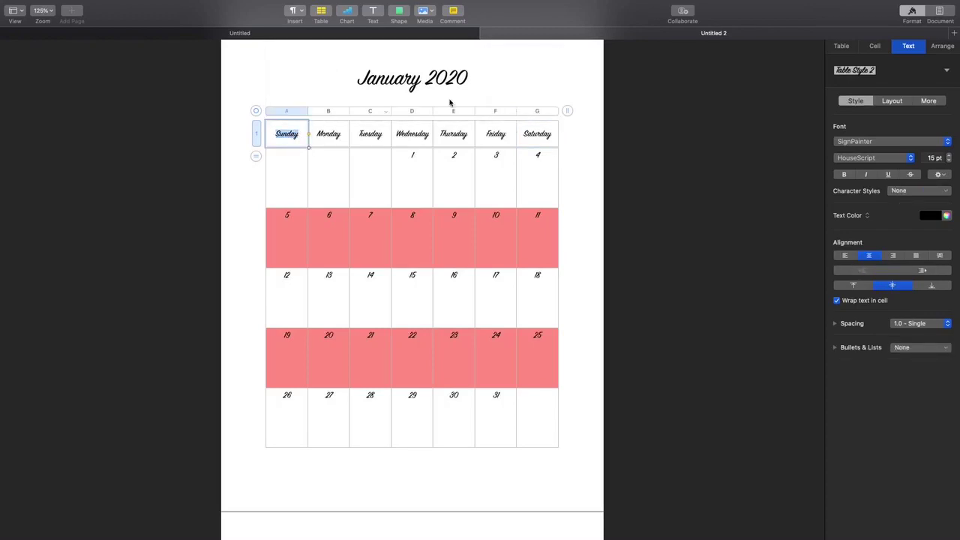
{"action": "left_click", "coordinate": [948, 155]}
{"action": "left_click", "coordinate": [949, 156]}
{"action": "left_click", "coordinate": [950, 156]}
{"action": "left_click", "coordinate": [949, 156]}
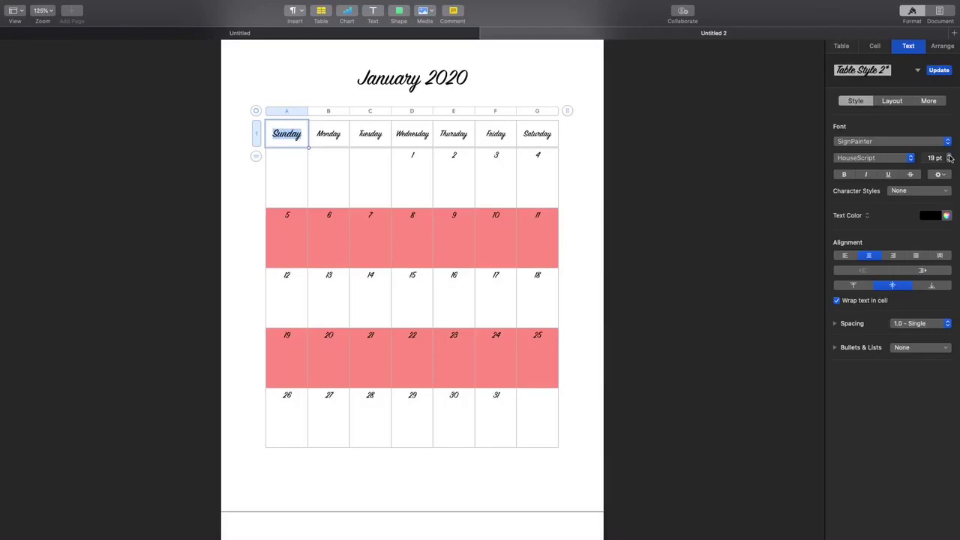
{"action": "left_click", "coordinate": [949, 156]}
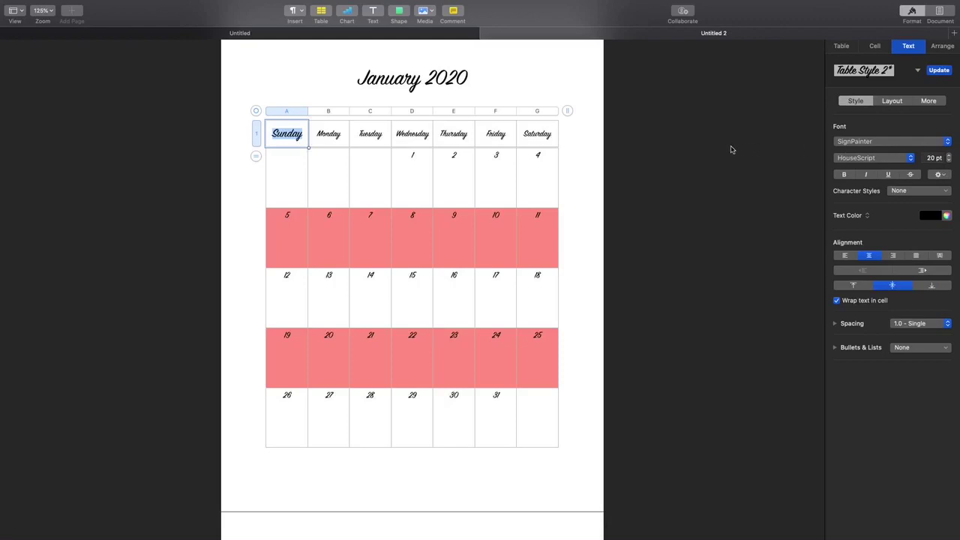
{"action": "left_click", "coordinate": [933, 71]}
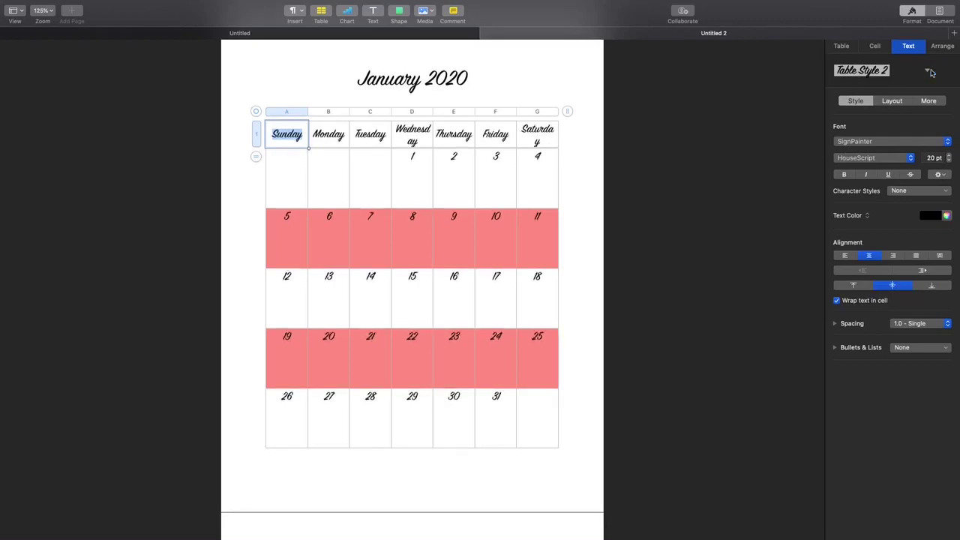
Reduce the Sunday text to 17 pt and update the Table Style 2 paragraph style to match
{"action": "scroll", "coordinate": [488, 120], "scroll_direction": "down", "scroll_amount": 1}
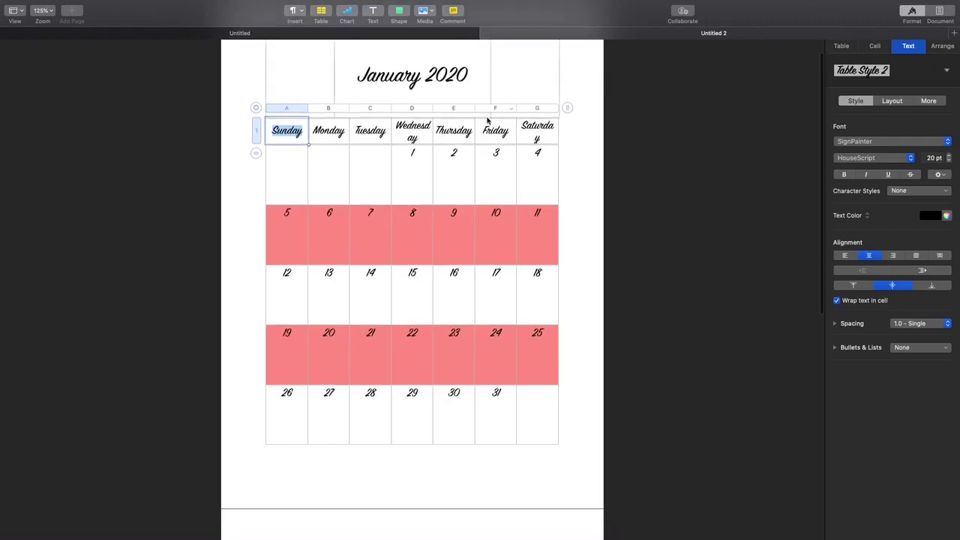
{"action": "scroll", "coordinate": [488, 120], "scroll_direction": "up", "scroll_amount": 1}
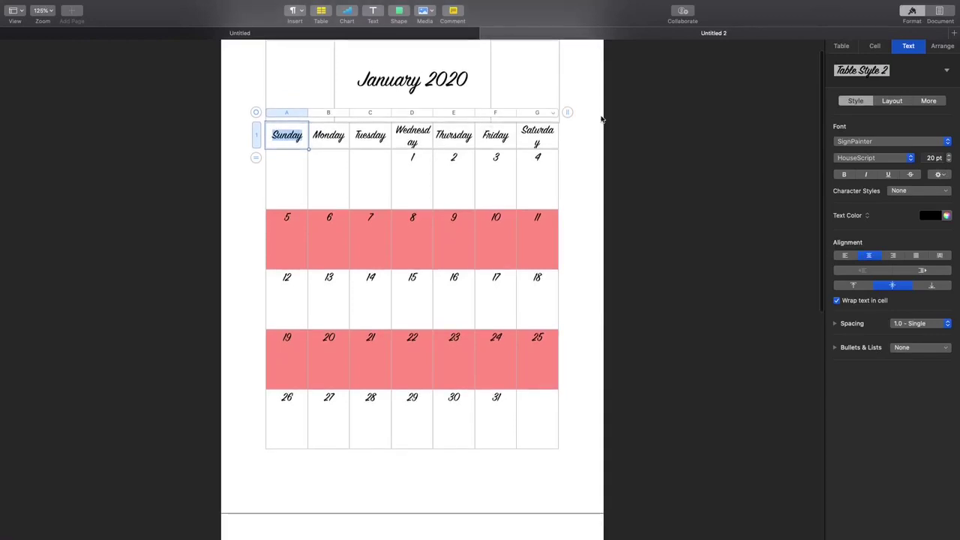
{"action": "left_click", "coordinate": [949, 160]}
{"action": "left_click", "coordinate": [949, 161]}
{"action": "left_click", "coordinate": [950, 160]}
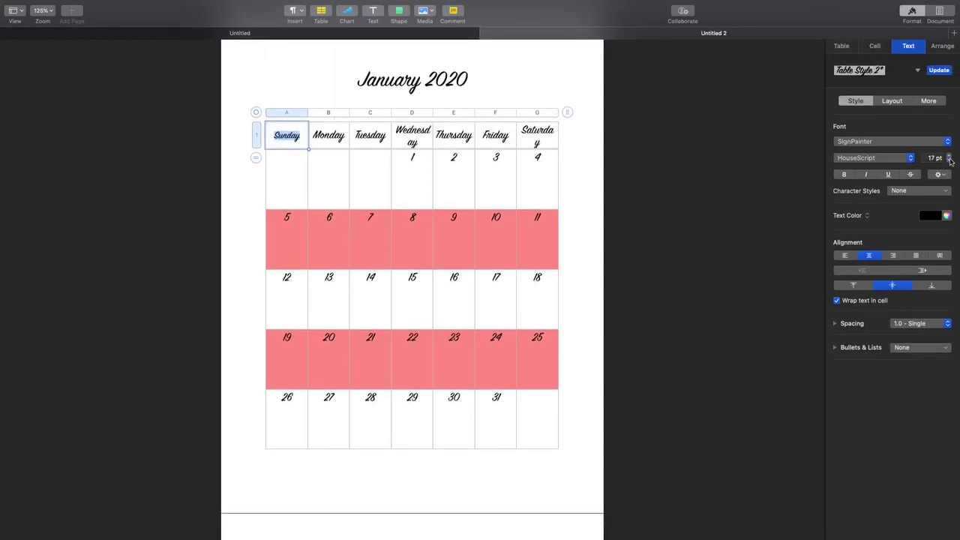
{"action": "left_click", "coordinate": [939, 71]}
Reduce the Sunday text to 15 pt and update the Table Style 2 paragraph style to match
{"action": "left_click", "coordinate": [949, 160]}
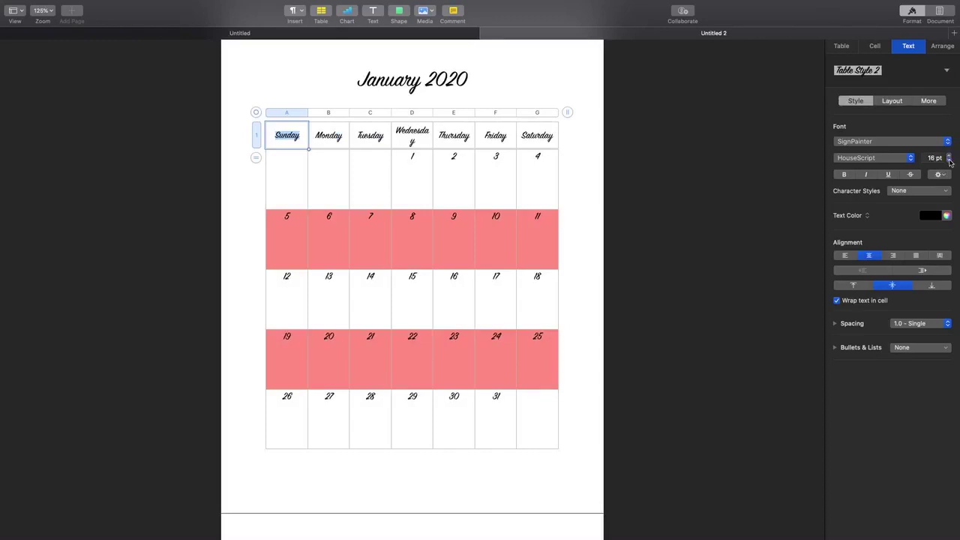
{"action": "left_click", "coordinate": [948, 160]}
{"action": "left_click", "coordinate": [945, 71]}
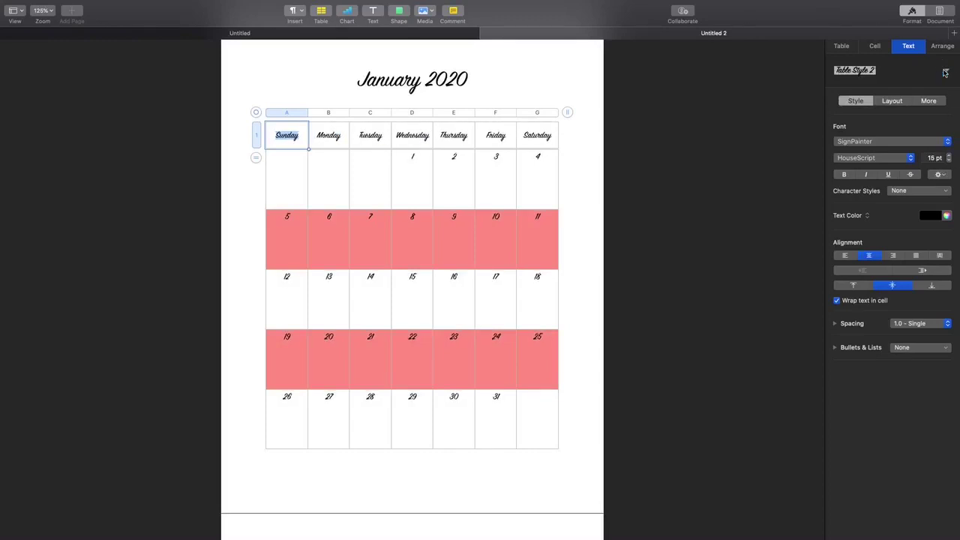
Right-align the date 1 in the dates table and update the Table Style 2 paragraph style to match
{"action": "left_click", "coordinate": [412, 158]}
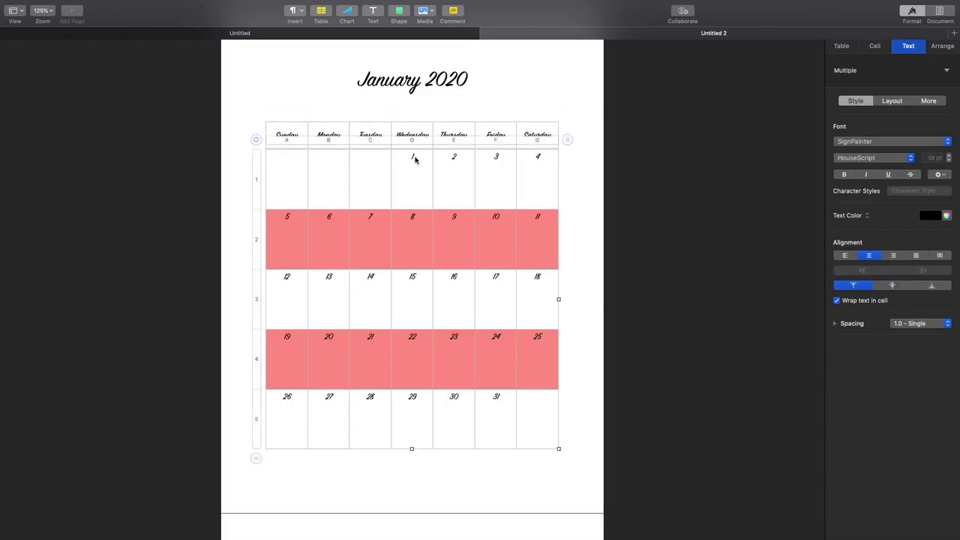
{"action": "left_click", "coordinate": [412, 158]}
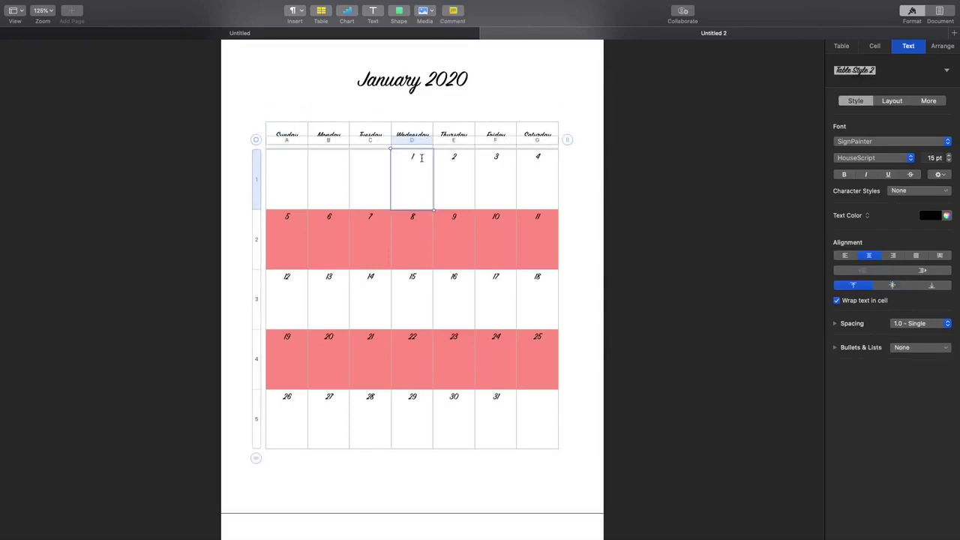
{"action": "left_click", "coordinate": [893, 257]}
{"action": "left_click", "coordinate": [937, 70]}
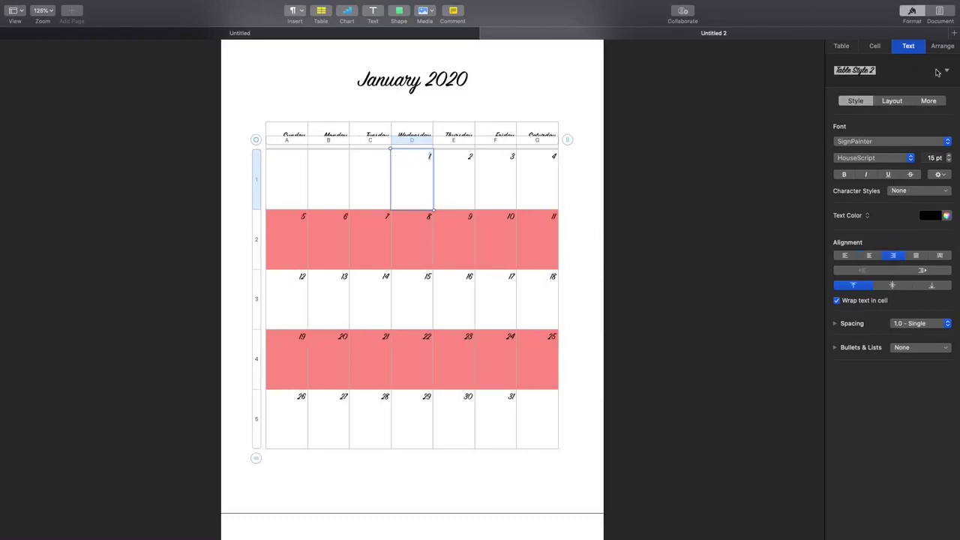
{"action": "left_click", "coordinate": [214, 114]}
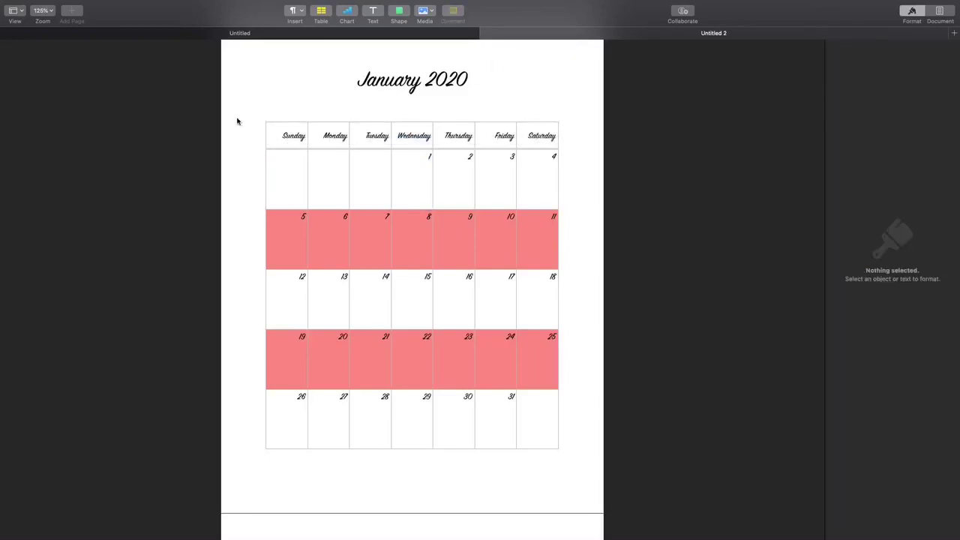
Center the Sunday, Monday and Tuesday header text horizontally, without updating the paragraph style
{"action": "left_click", "coordinate": [296, 136]}
{"action": "left_click_drag", "start_coordinate": [304, 135], "coordinate": [267, 138]}
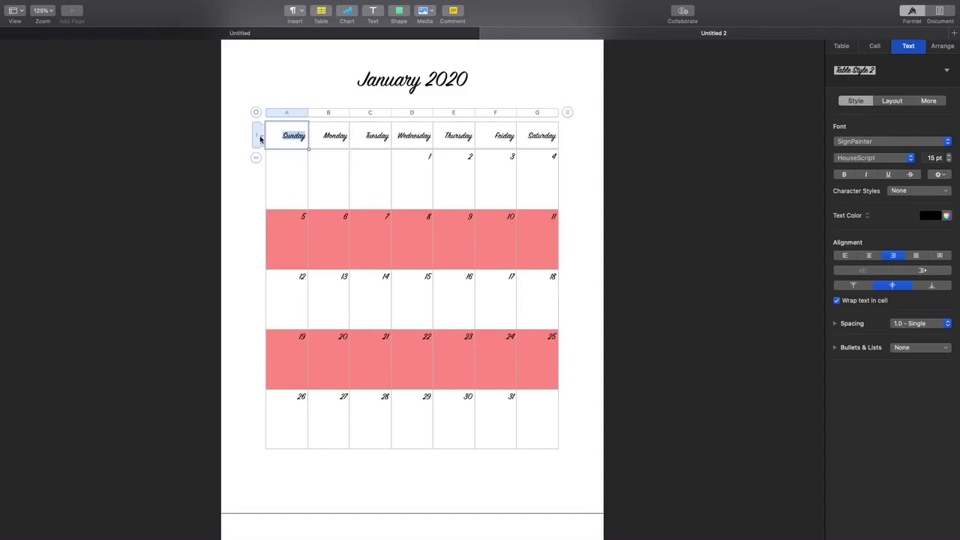
{"action": "left_click", "coordinate": [868, 255]}
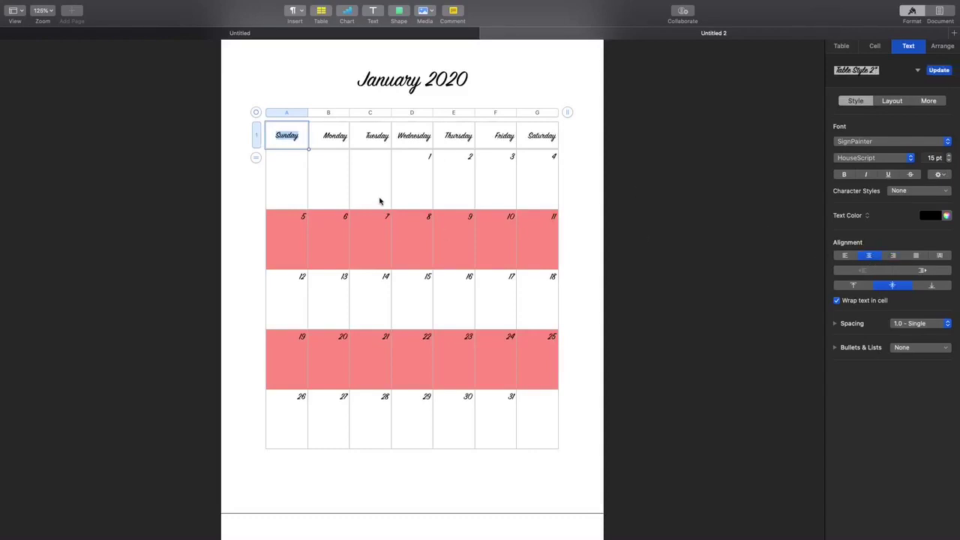
{"action": "double_click", "coordinate": [345, 136]}
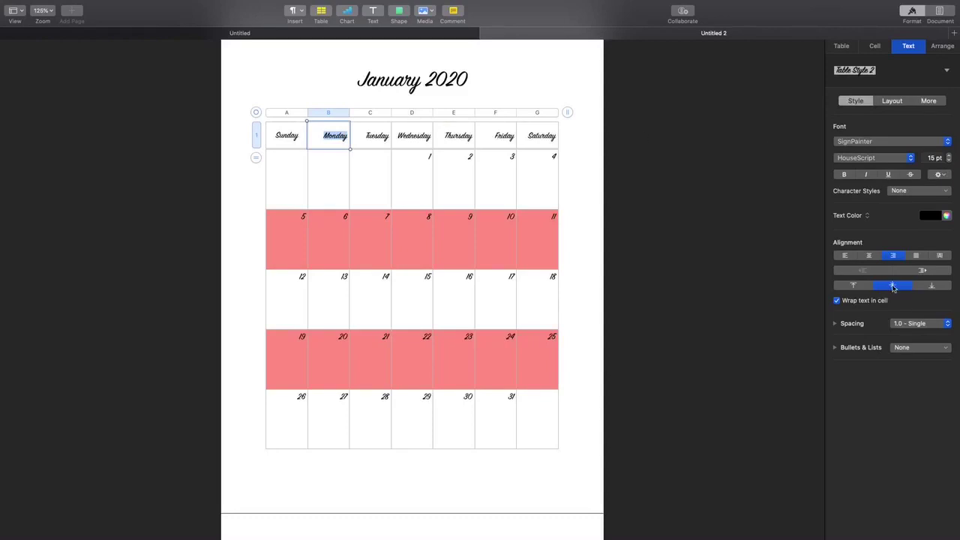
{"action": "left_click", "coordinate": [870, 256]}
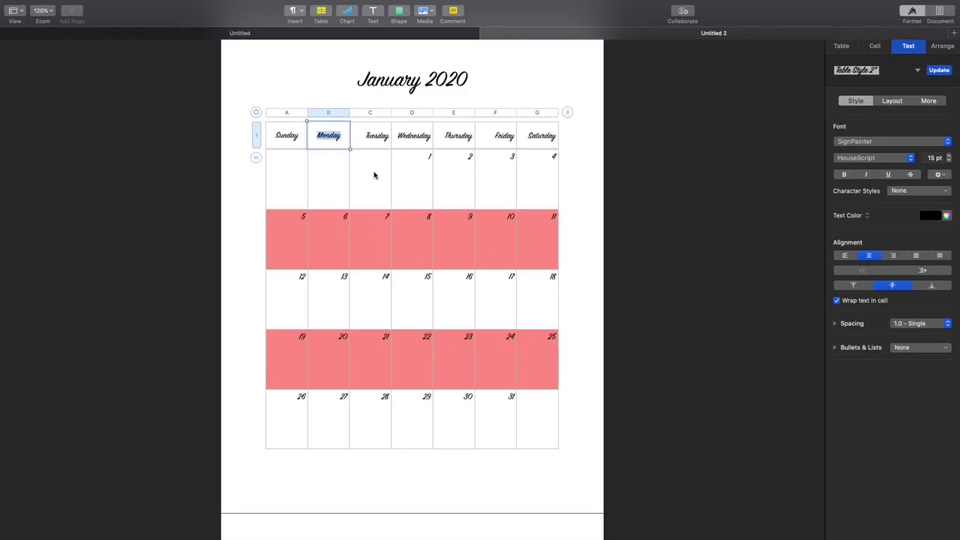
{"action": "left_click", "coordinate": [368, 137]}
{"action": "double_click", "coordinate": [376, 135]}
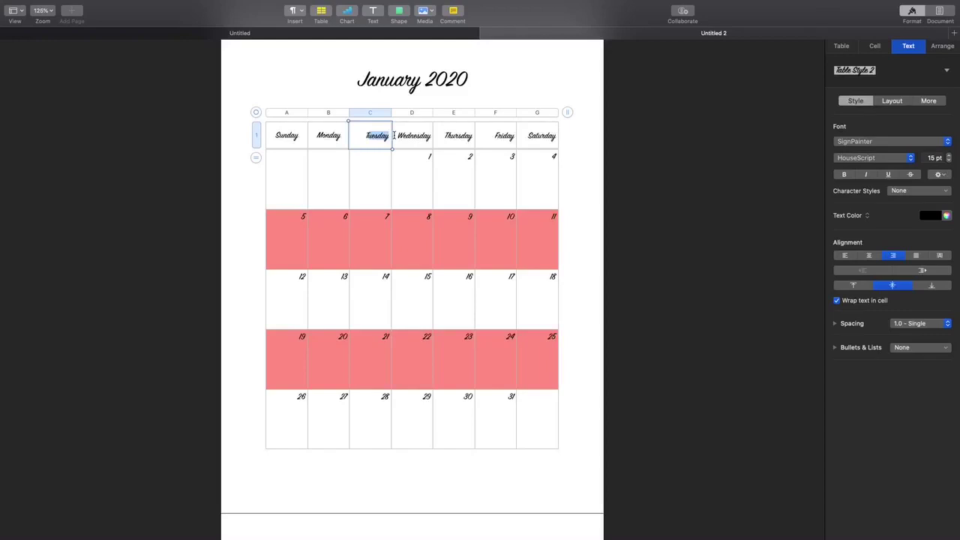
{"action": "left_click", "coordinate": [870, 255]}
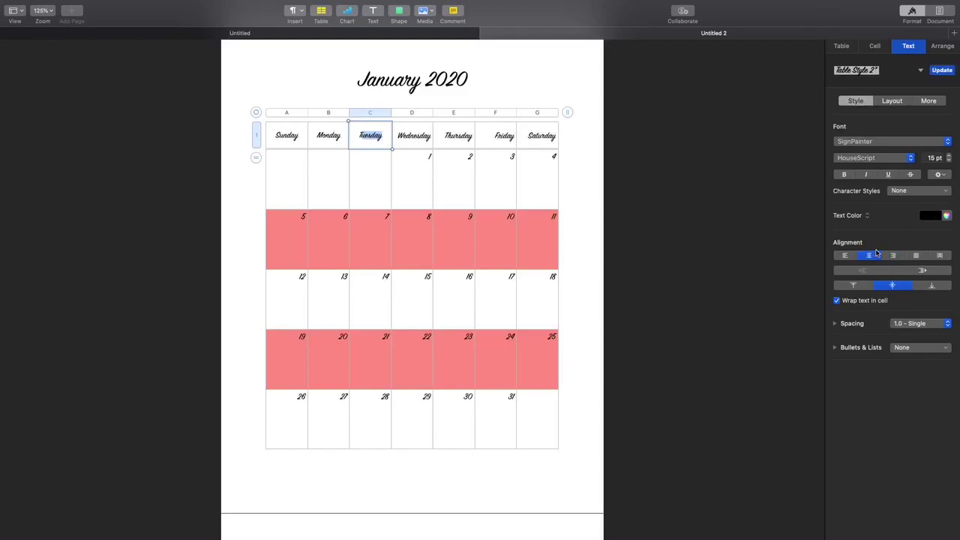
Center the Wednesday, Thursday and Friday header text horizontally, without updating the paragraph style
{"action": "double_click", "coordinate": [407, 136]}
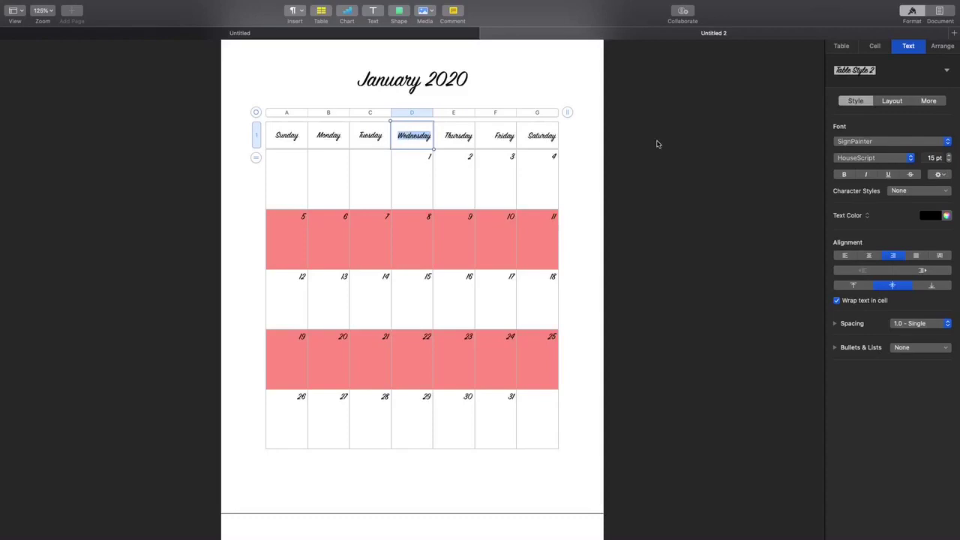
{"action": "left_click", "coordinate": [869, 256]}
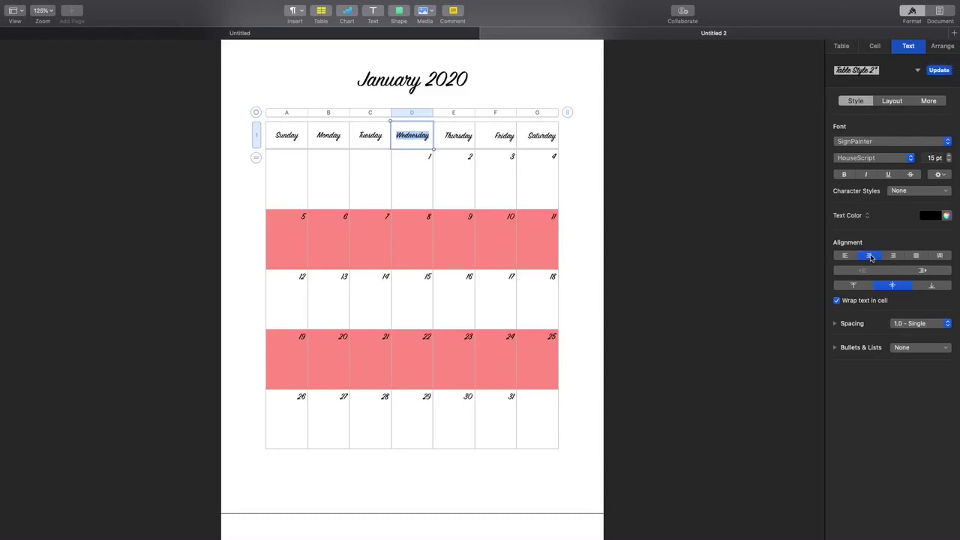
{"action": "double_click", "coordinate": [449, 138]}
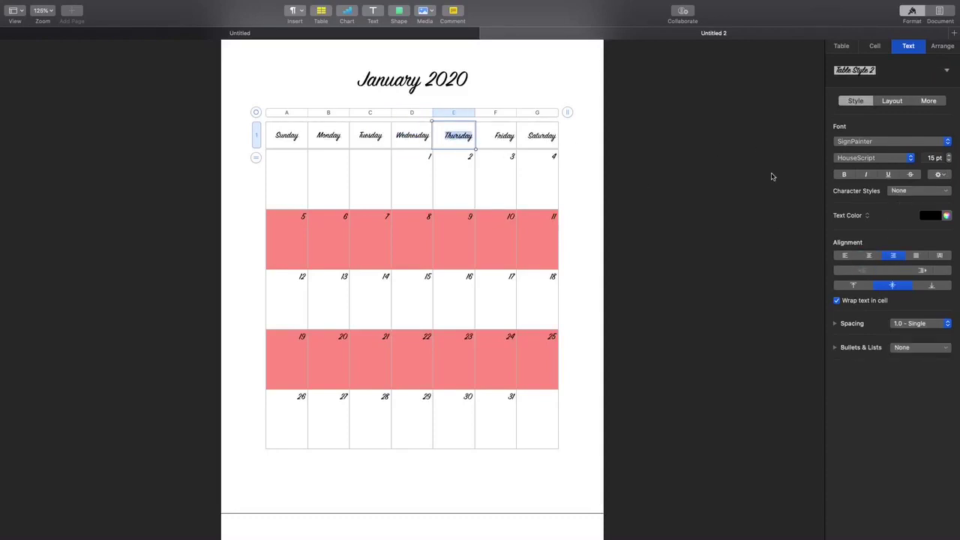
{"action": "left_click", "coordinate": [869, 256]}
{"action": "left_click", "coordinate": [504, 136]}
{"action": "double_click", "coordinate": [504, 137]}
{"action": "left_click", "coordinate": [869, 255]}
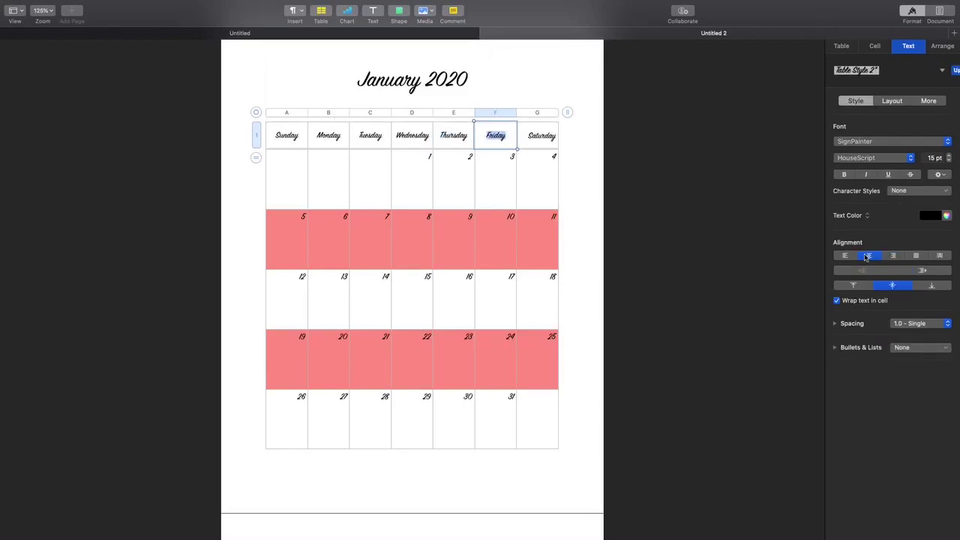
Center the Saturday header text horizontally in cell G1 of the weekday row
{"action": "left_click", "coordinate": [546, 139]}
{"action": "scroll", "coordinate": [540, 140], "scroll_direction": "up", "scroll_amount": 2}
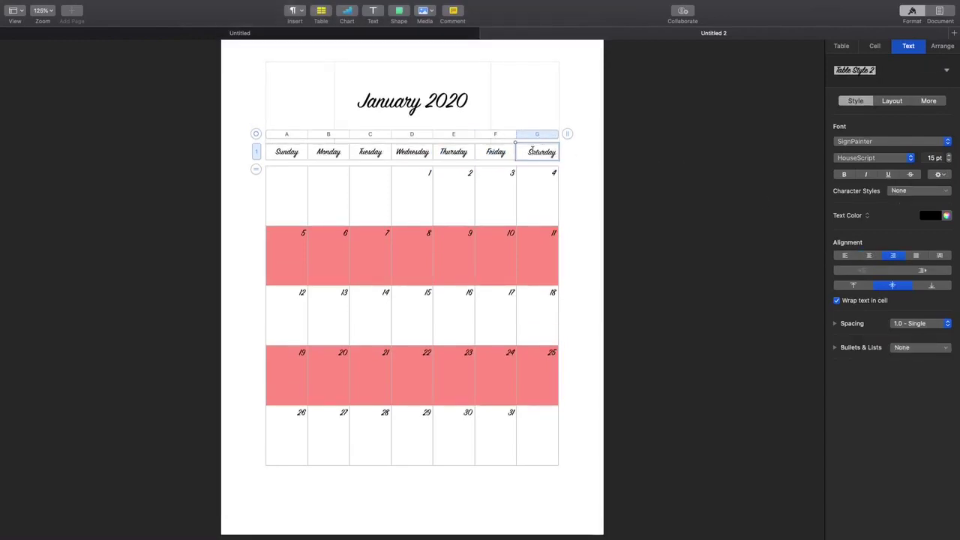
{"action": "double_click", "coordinate": [540, 152]}
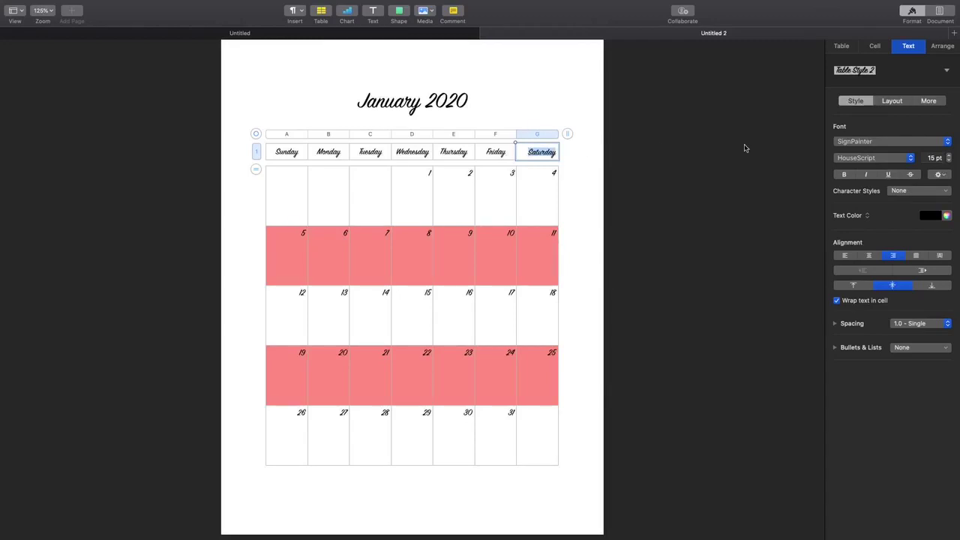
{"action": "left_click", "coordinate": [867, 257]}
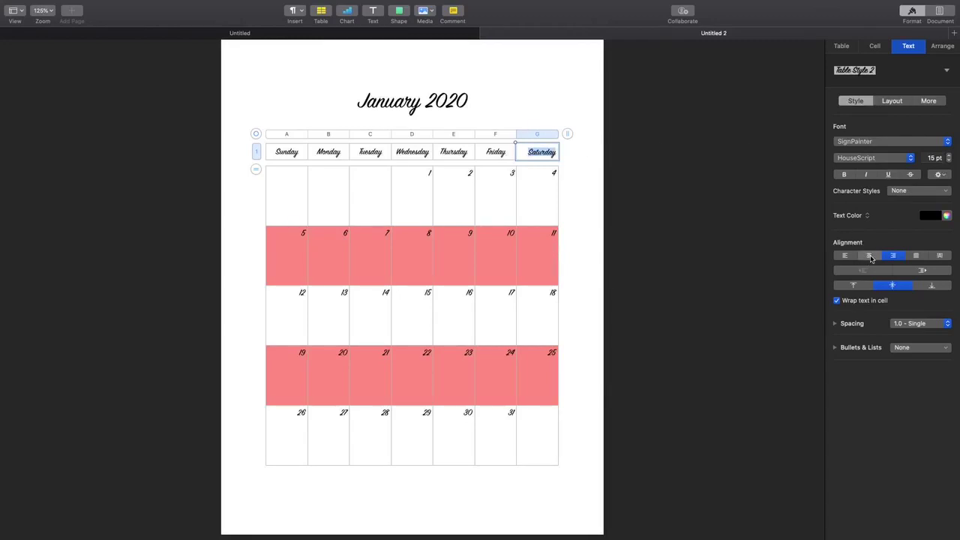
Deselect the weekday table and review the finished January 2020 calendar page
{"action": "left_click", "coordinate": [590, 200]}
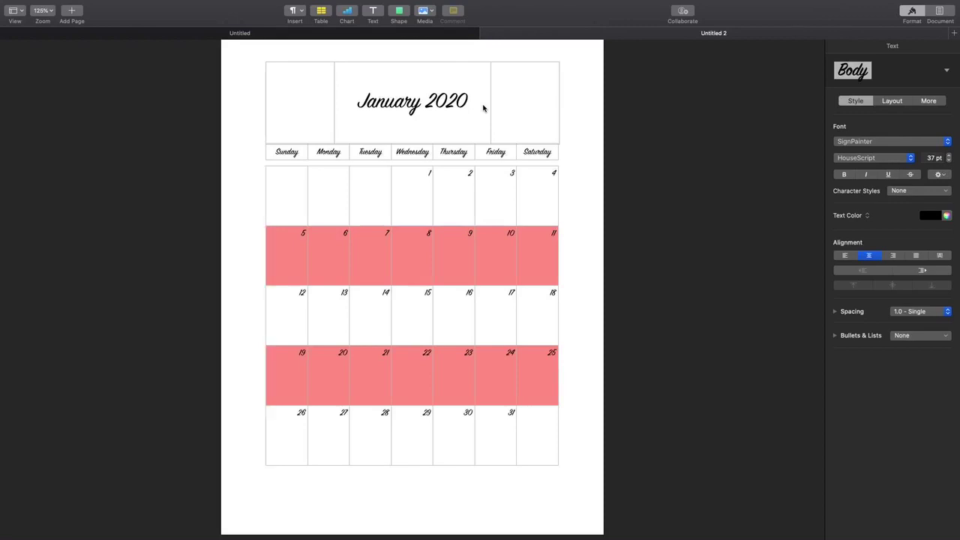
{"action": "left_click", "coordinate": [51, 199]}
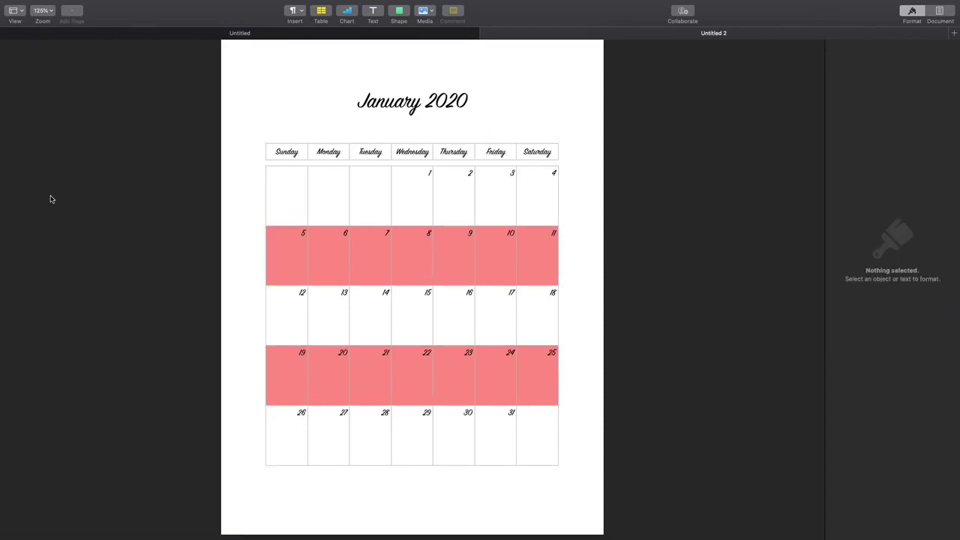
{"action": "scroll", "coordinate": [344, 175], "scroll_direction": "down", "scroll_amount": 1}
{"action": "scroll", "coordinate": [344, 174], "scroll_direction": "up", "scroll_amount": 1}
{"action": "scroll", "coordinate": [2, 93], "scroll_direction": "up", "scroll_amount": 1}
{"action": "scroll", "coordinate": [2, 93], "scroll_direction": "down", "scroll_amount": 2}
{"action": "scroll", "coordinate": [1, 93], "scroll_direction": "up", "scroll_amount": 2}
Switch to Canva in Chrome and enter "planner" in the home page's design search
{"action": "mouse_move", "coordinate": [55, 3]}
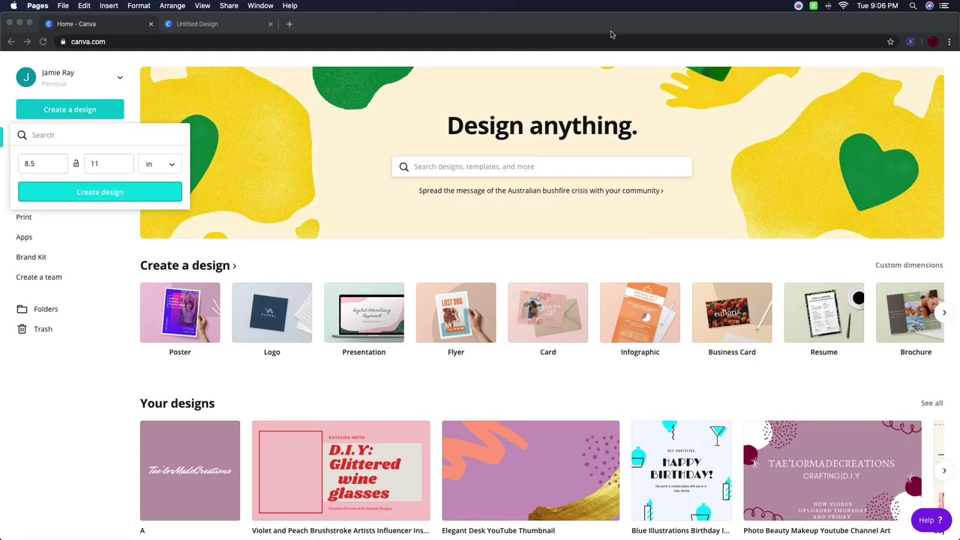
{"action": "left_click", "coordinate": [435, 174]}
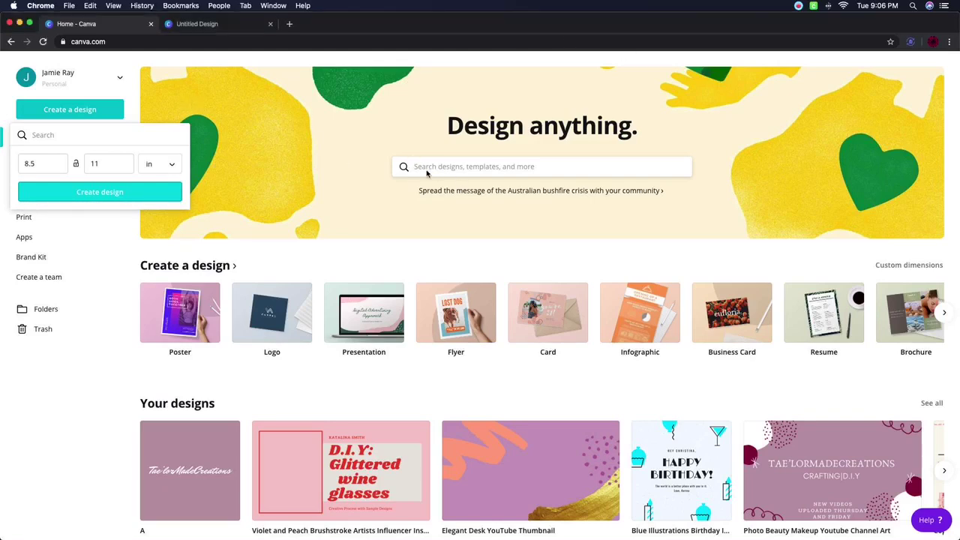
{"action": "left_click", "coordinate": [425, 170]}
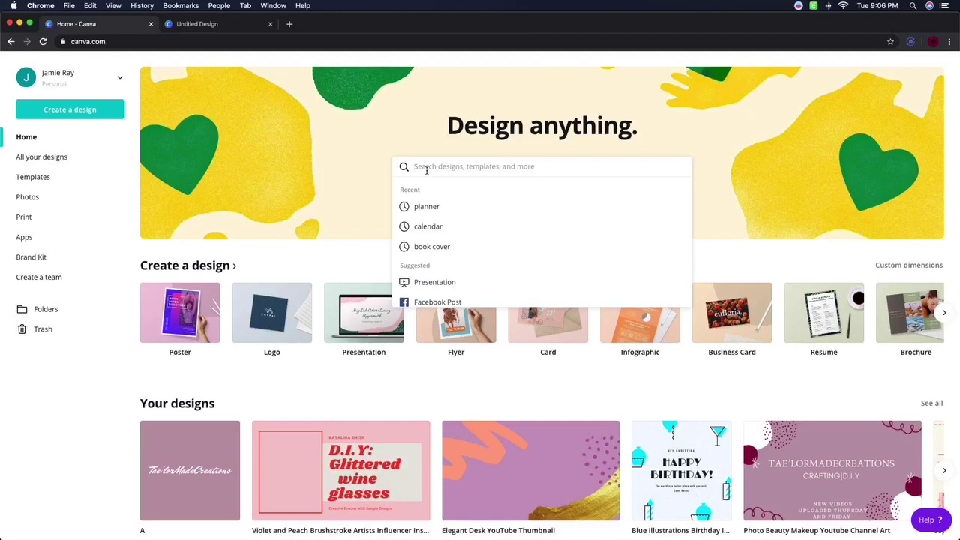
{"action": "type", "text": "planner"}
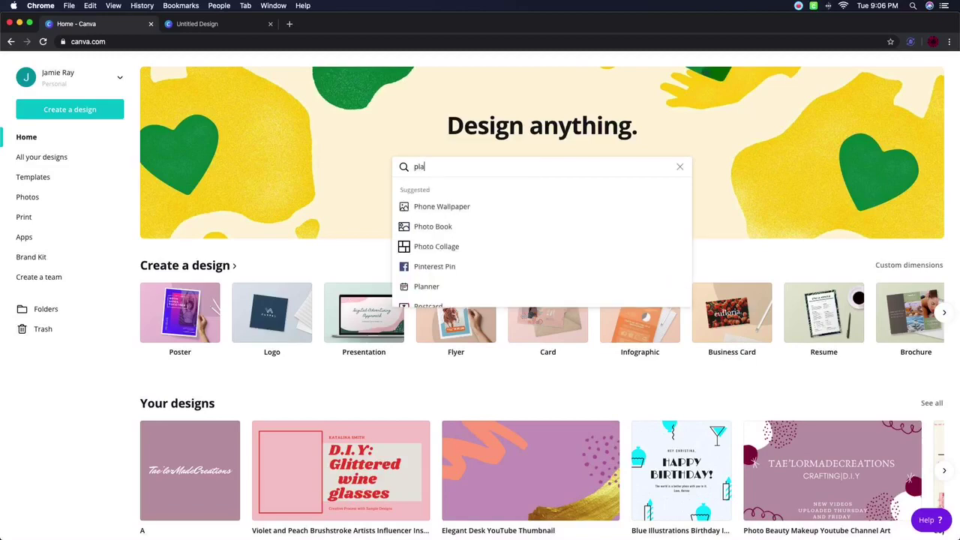
{"action": "left_click", "coordinate": [263, 103]}
Look through the Canva home page's template categories and the row of your own designs for existing planners
{"action": "scroll", "coordinate": [446, 248], "scroll_direction": "down", "scroll_amount": 4}
{"action": "scroll", "coordinate": [445, 248], "scroll_direction": "down", "scroll_amount": 7}
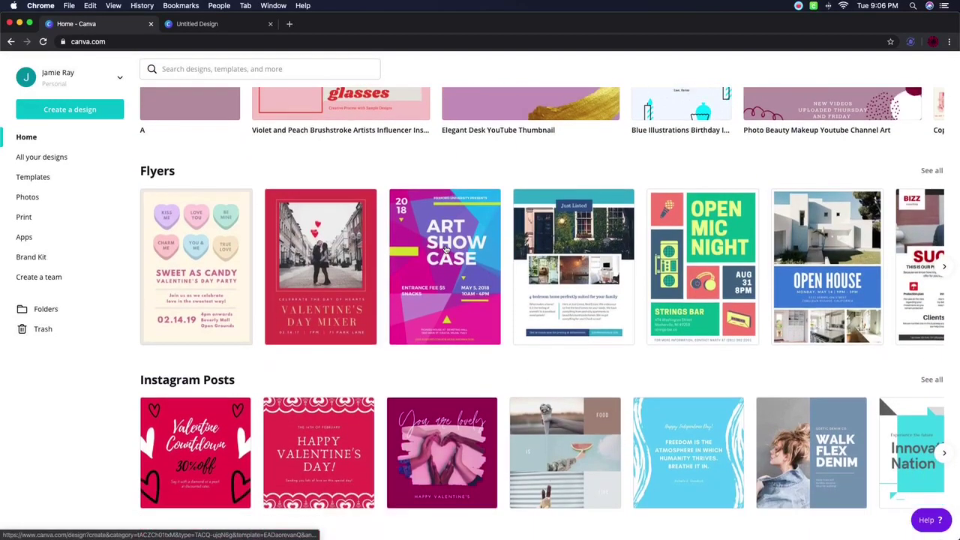
{"action": "scroll", "coordinate": [445, 248], "scroll_direction": "down", "scroll_amount": 5}
{"action": "scroll", "coordinate": [446, 248], "scroll_direction": "up", "scroll_amount": 12}
{"action": "scroll", "coordinate": [446, 248], "scroll_direction": "up", "scroll_amount": 1}
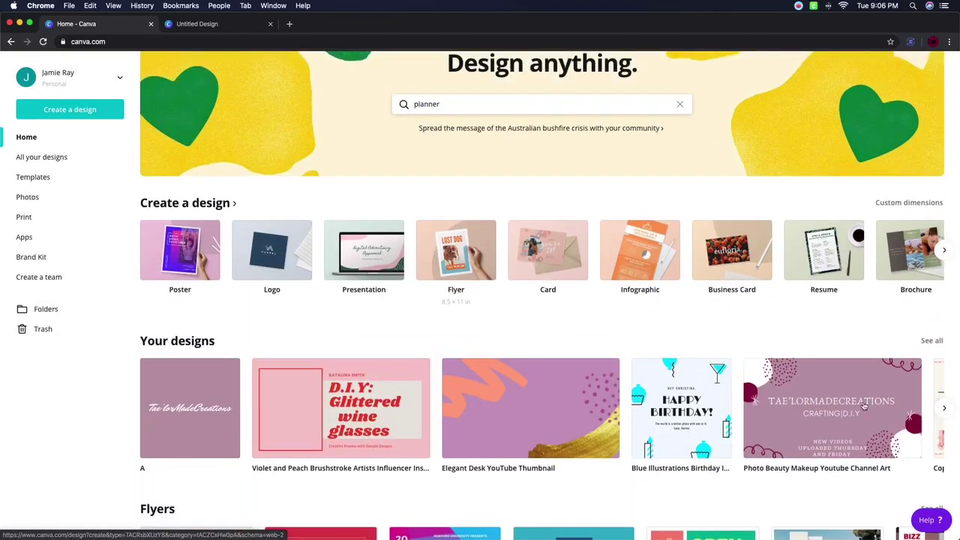
{"action": "left_click", "coordinate": [945, 410]}
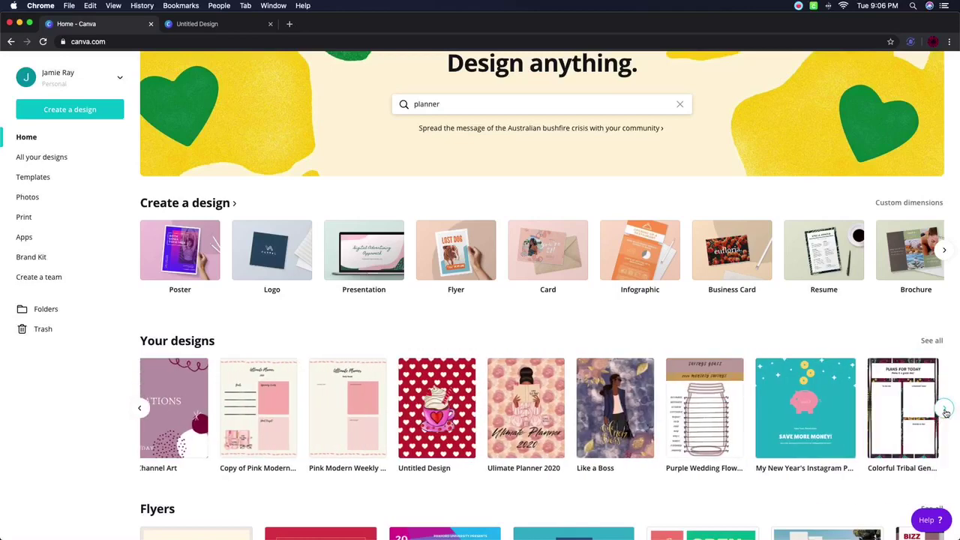
{"action": "left_click", "coordinate": [138, 407]}
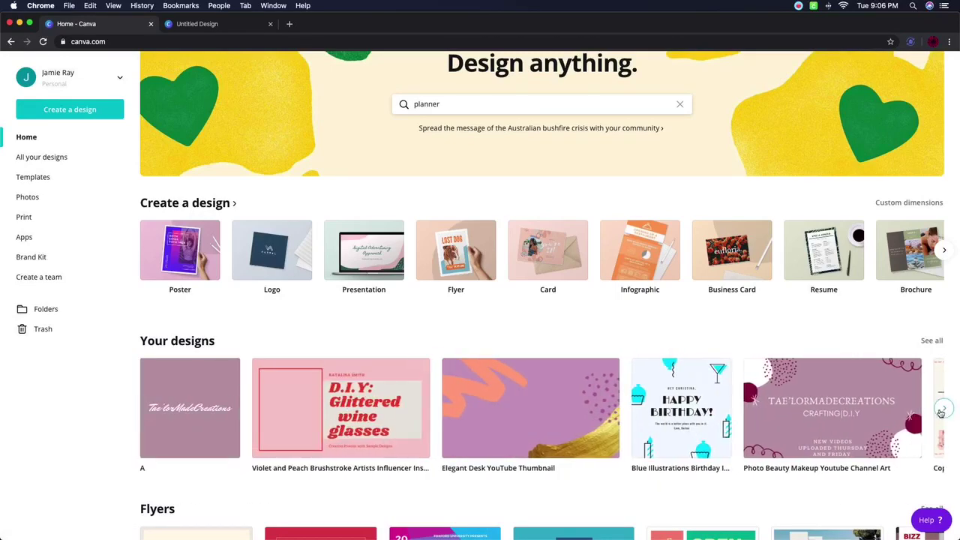
{"action": "left_click", "coordinate": [944, 408]}
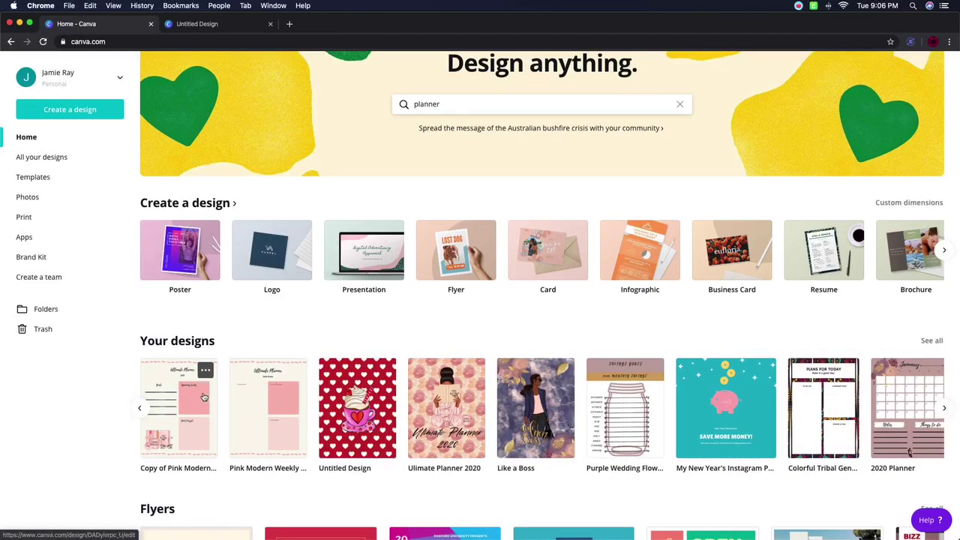
Open the "Copy of Pink Modern Weekly Planner" design, inspect its dashed upper border and return to the Canva home page
{"action": "left_click", "coordinate": [203, 397]}
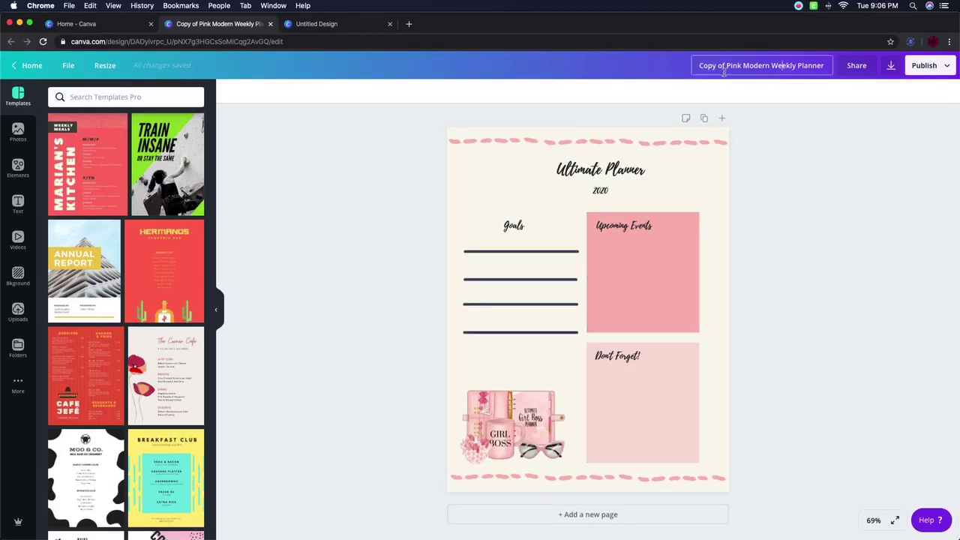
{"action": "left_click", "coordinate": [625, 141]}
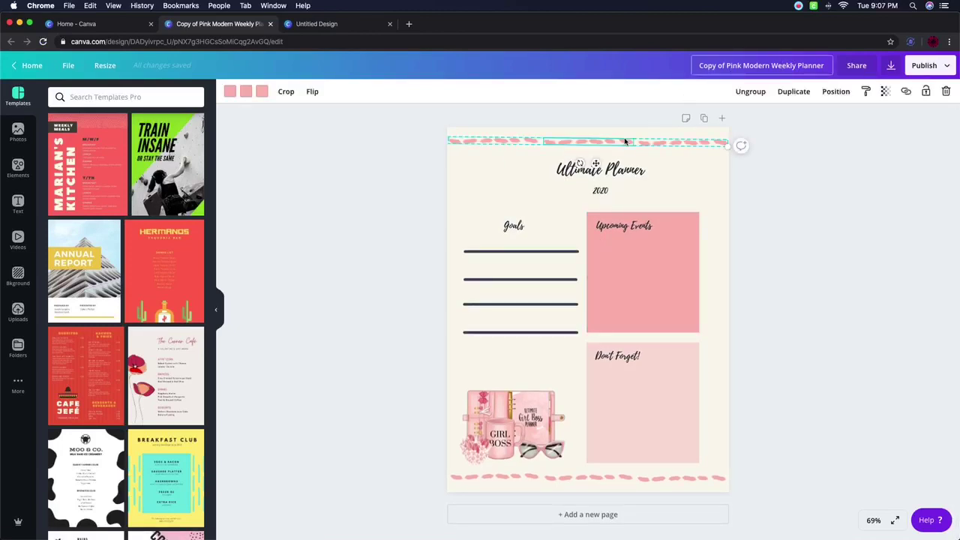
{"action": "left_click", "coordinate": [711, 190]}
{"action": "left_click", "coordinate": [776, 194]}
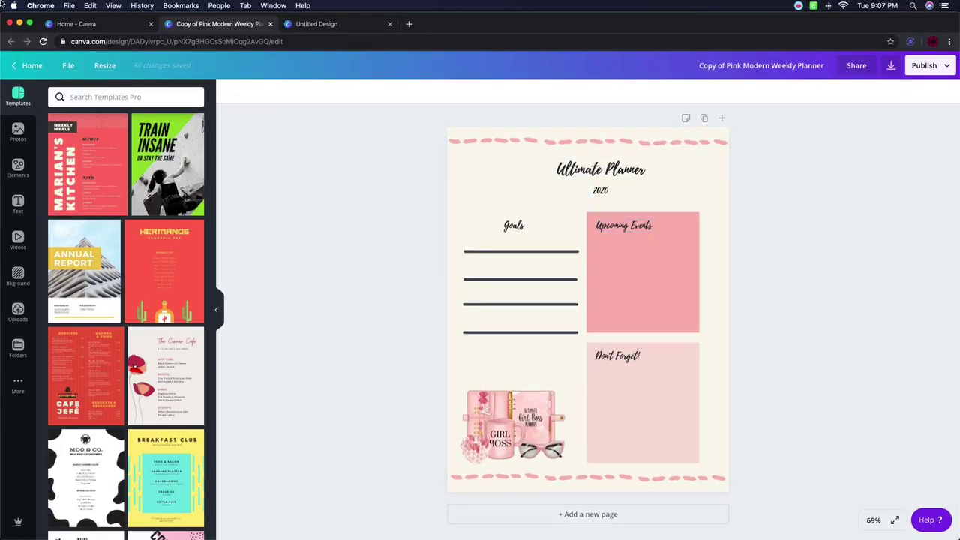
{"action": "left_click", "coordinate": [83, 23]}
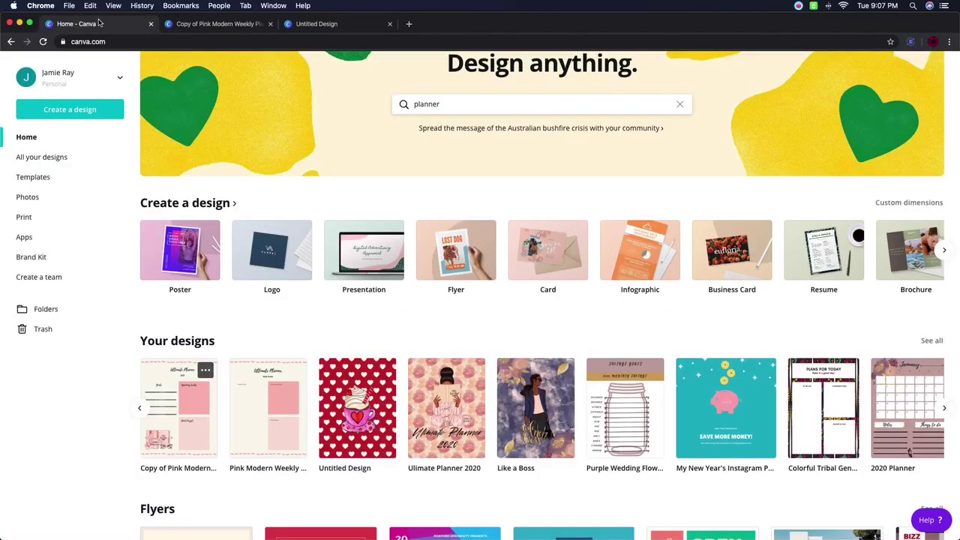
Clear the existing search text and search Canva's templates for "planner"
{"action": "left_click", "coordinate": [467, 103]}
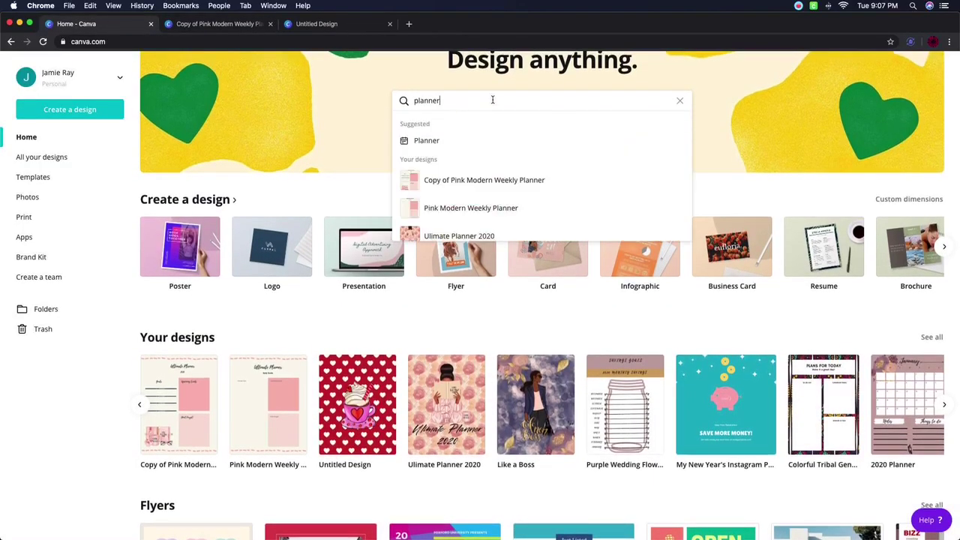
{"action": "left_click", "coordinate": [679, 102]}
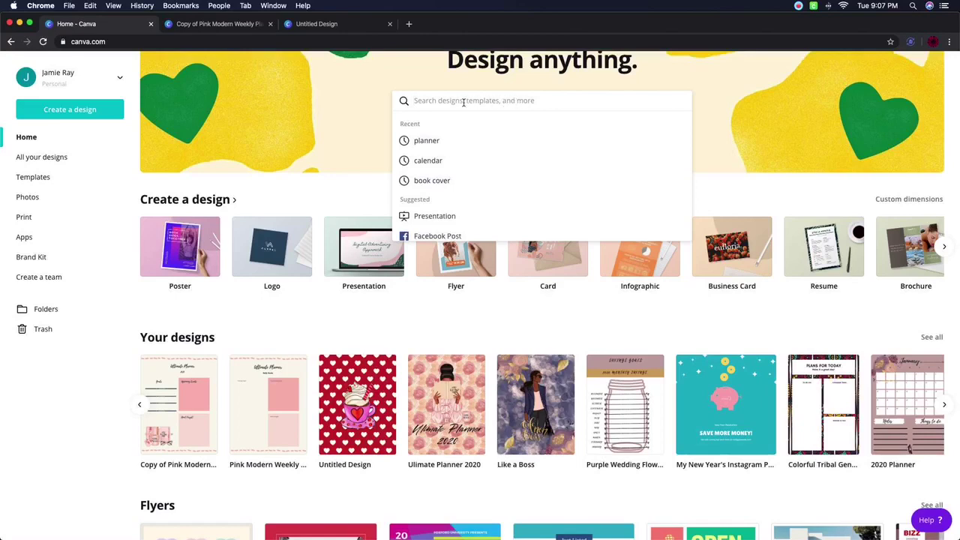
{"action": "type", "text": "pla"}
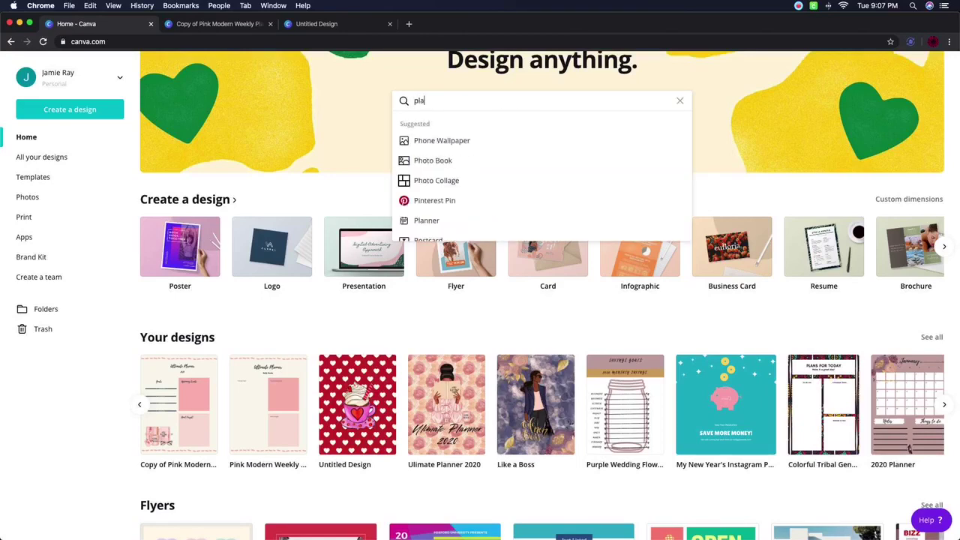
{"action": "key", "text": "Return"}
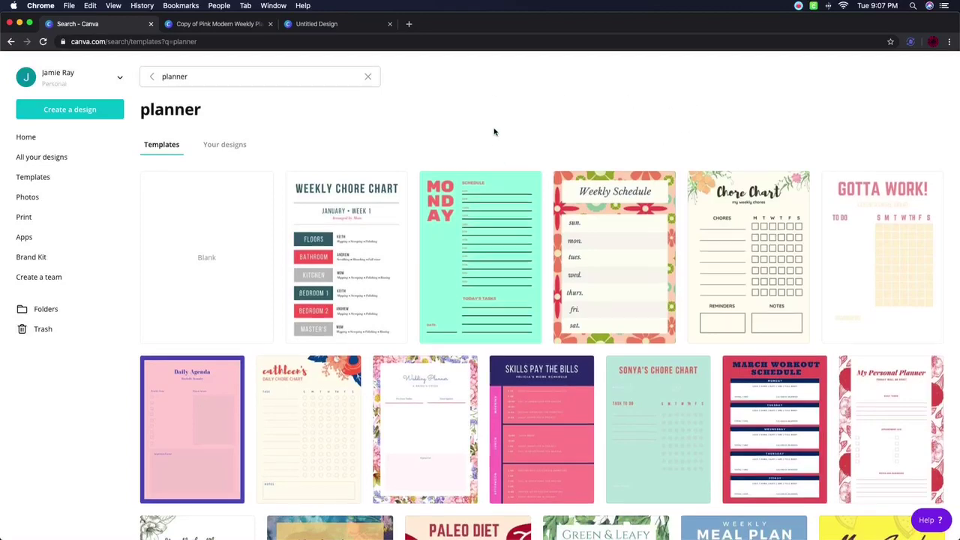
Examine the planner template results, including the chore charts, daily planners and meal planners
{"action": "scroll", "coordinate": [493, 132], "scroll_direction": "down", "scroll_amount": 5}
{"action": "scroll", "coordinate": [493, 132], "scroll_direction": "up", "scroll_amount": 5}
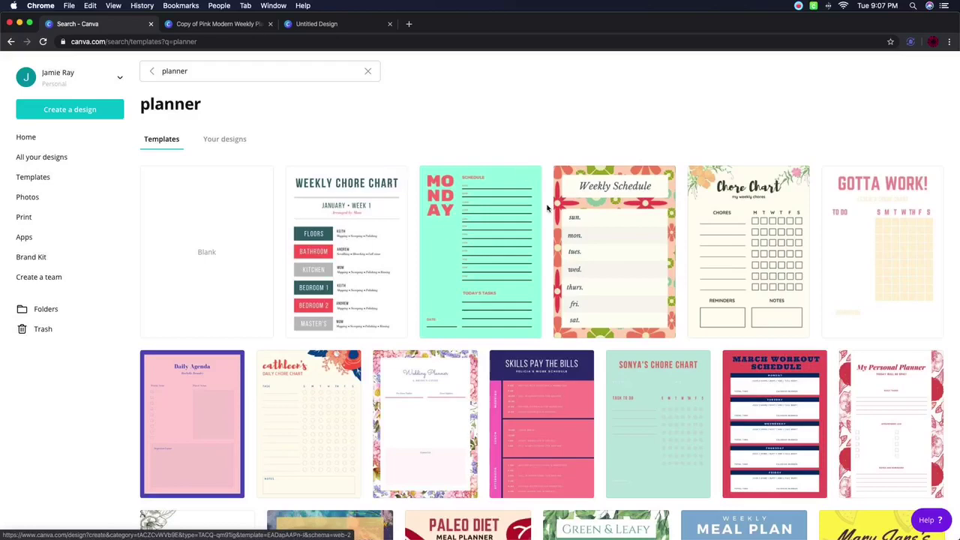
{"action": "scroll", "coordinate": [383, 85], "scroll_direction": "down", "scroll_amount": 1}
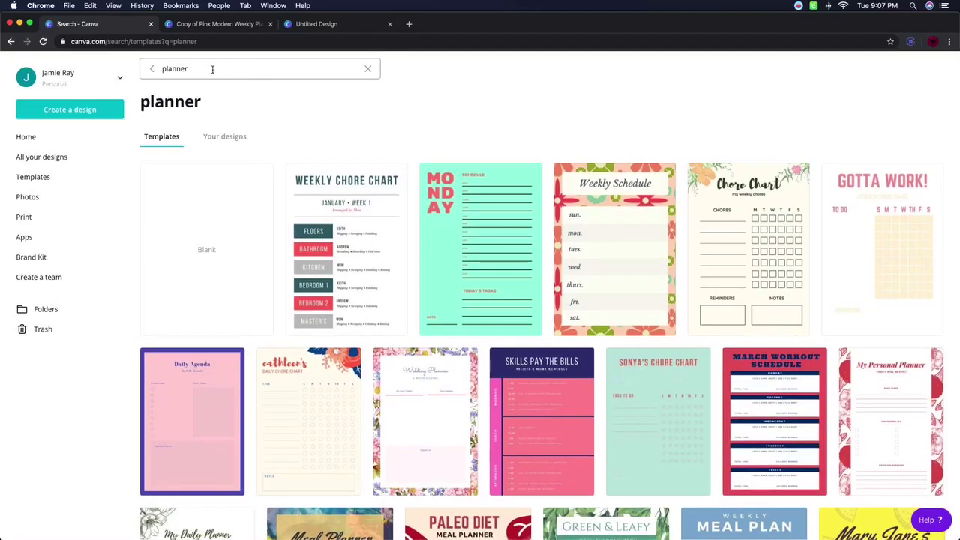
{"action": "scroll", "coordinate": [270, 154], "scroll_direction": "down", "scroll_amount": 10}
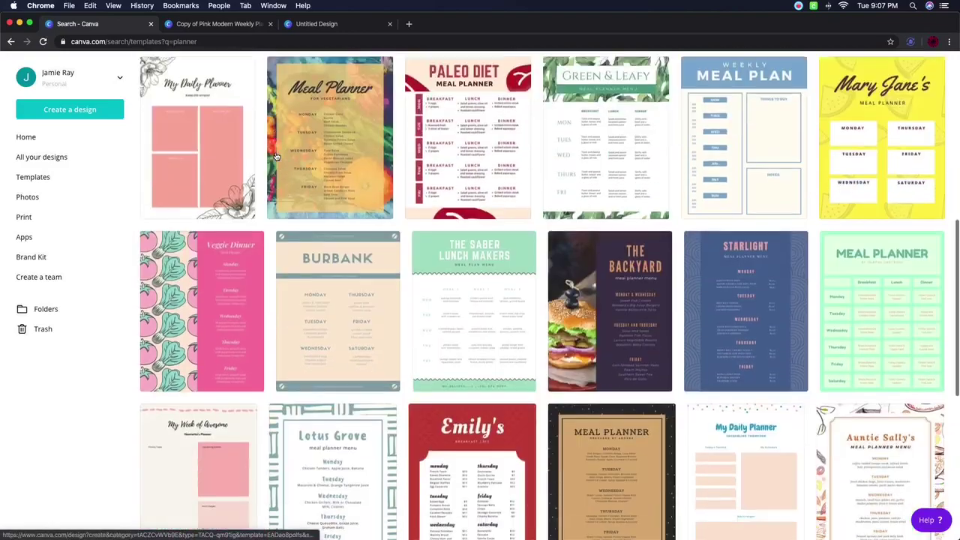
{"action": "scroll", "coordinate": [277, 156], "scroll_direction": "down", "scroll_amount": 5}
{"action": "scroll", "coordinate": [278, 156], "scroll_direction": "down", "scroll_amount": 5}
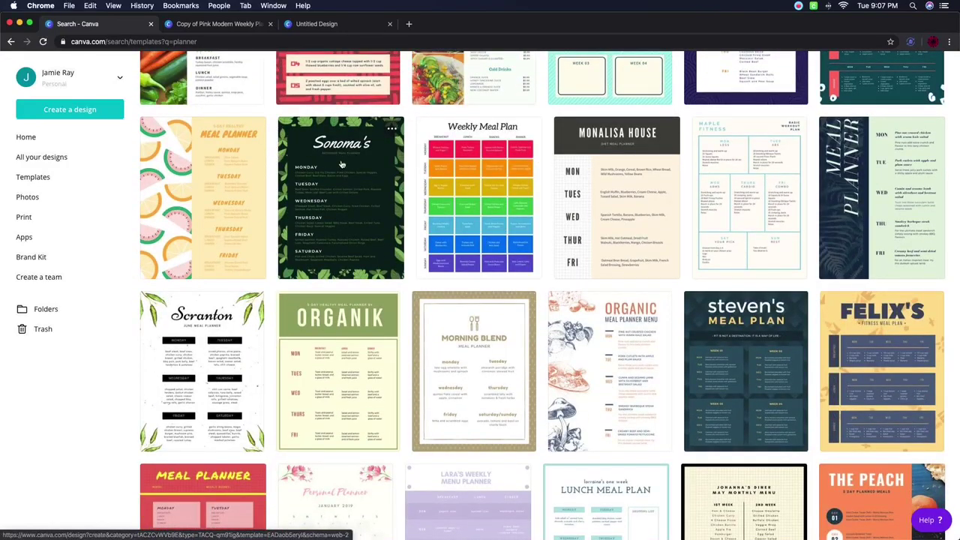
{"action": "scroll", "coordinate": [342, 164], "scroll_direction": "up", "scroll_amount": 15}
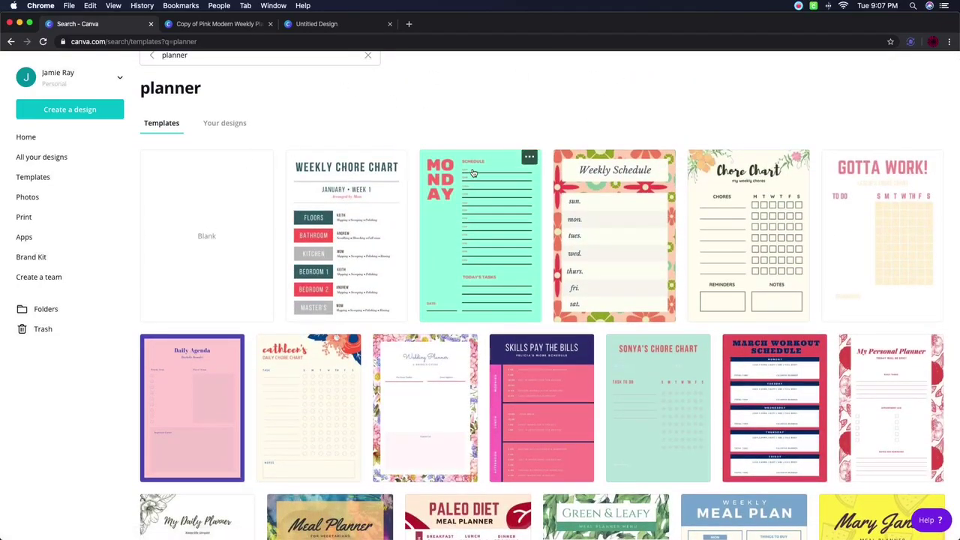
{"action": "scroll", "coordinate": [460, 174], "scroll_direction": "down", "scroll_amount": 5}
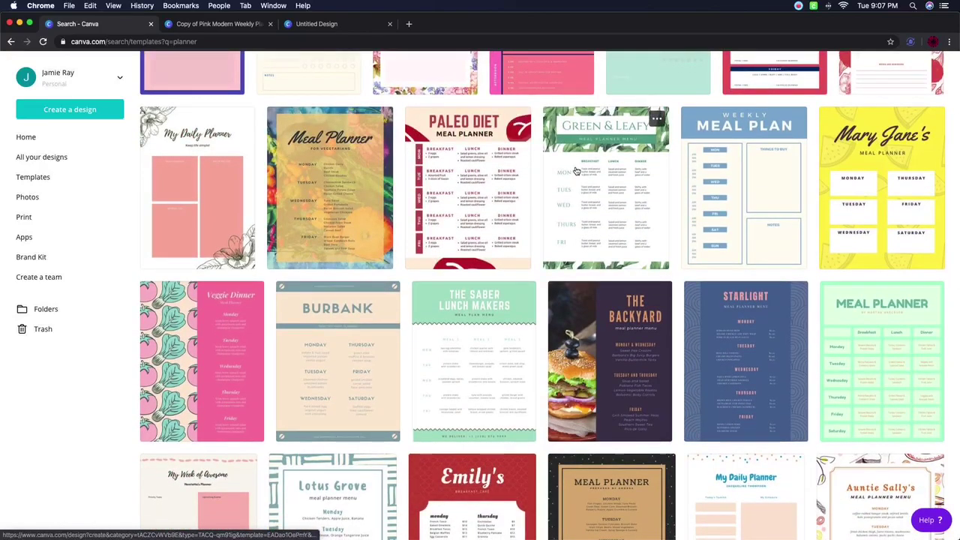
{"action": "scroll", "coordinate": [627, 215], "scroll_direction": "down", "scroll_amount": 2}
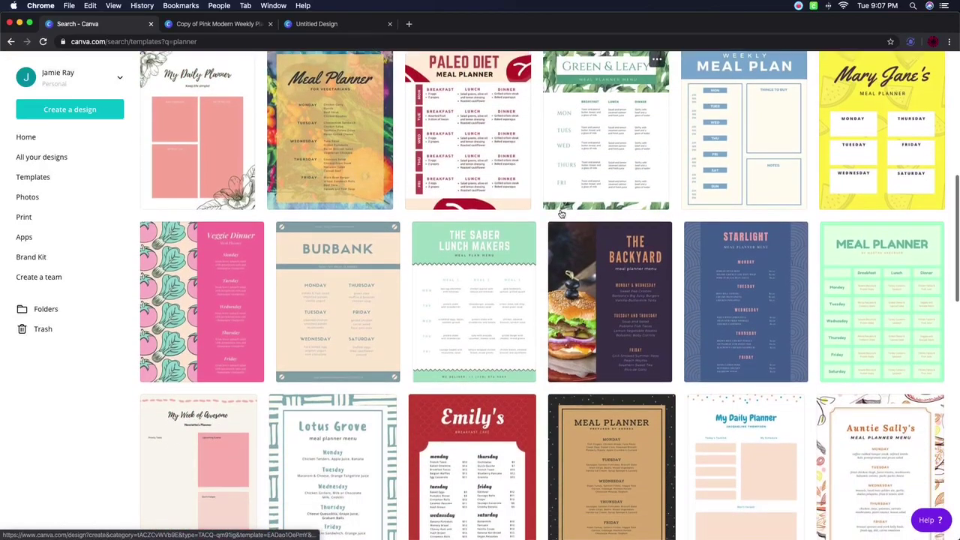
{"action": "scroll", "coordinate": [560, 215], "scroll_direction": "up", "scroll_amount": 10}
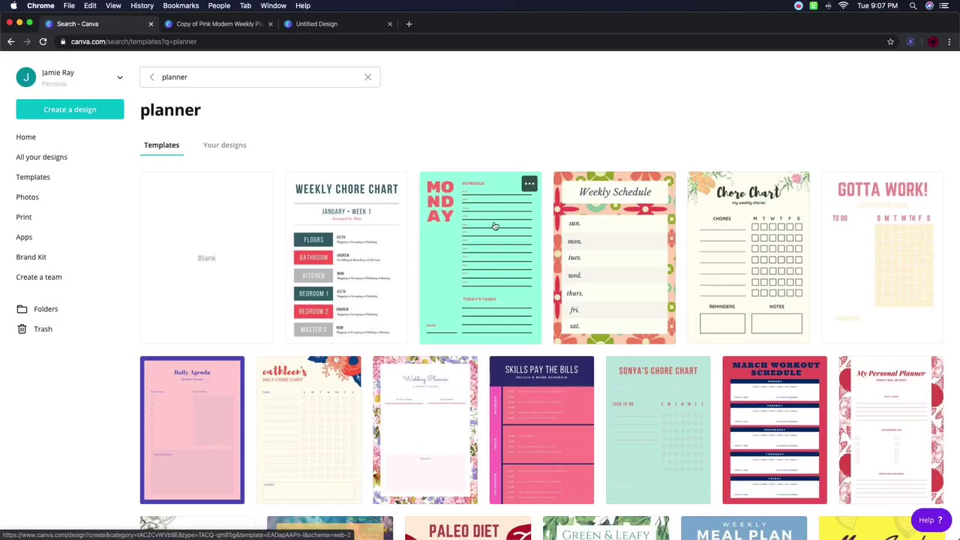
Open the green MONDAY schedule template as a new design and change its page background to bright pink from the default colors
{"action": "left_click", "coordinate": [495, 226]}
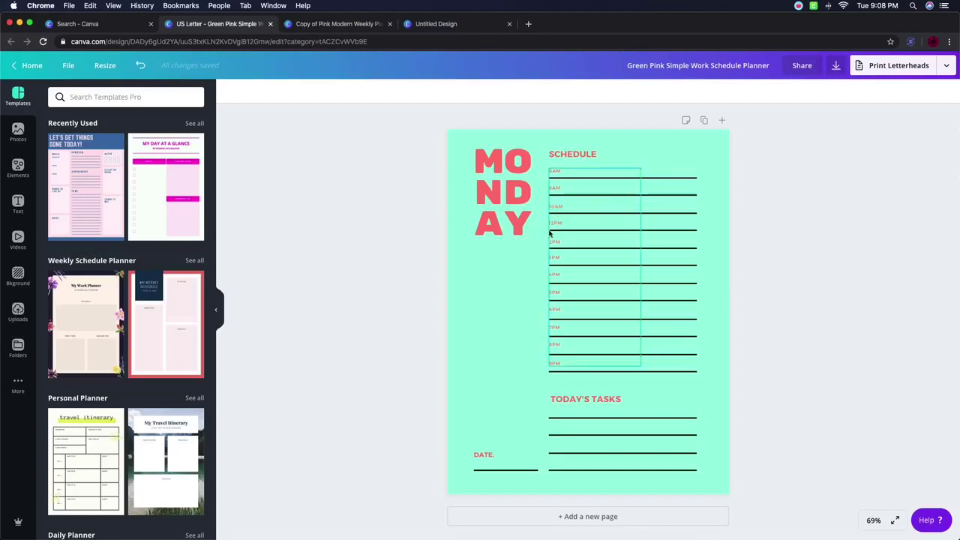
{"action": "scroll", "coordinate": [509, 285], "scroll_direction": "down", "scroll_amount": 1}
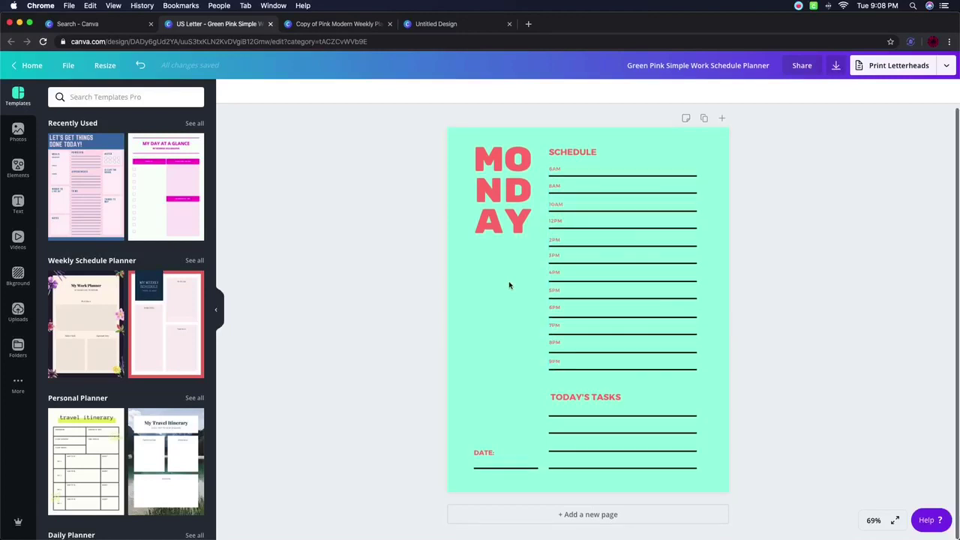
{"action": "left_click", "coordinate": [467, 138]}
{"action": "left_click", "coordinate": [228, 90]}
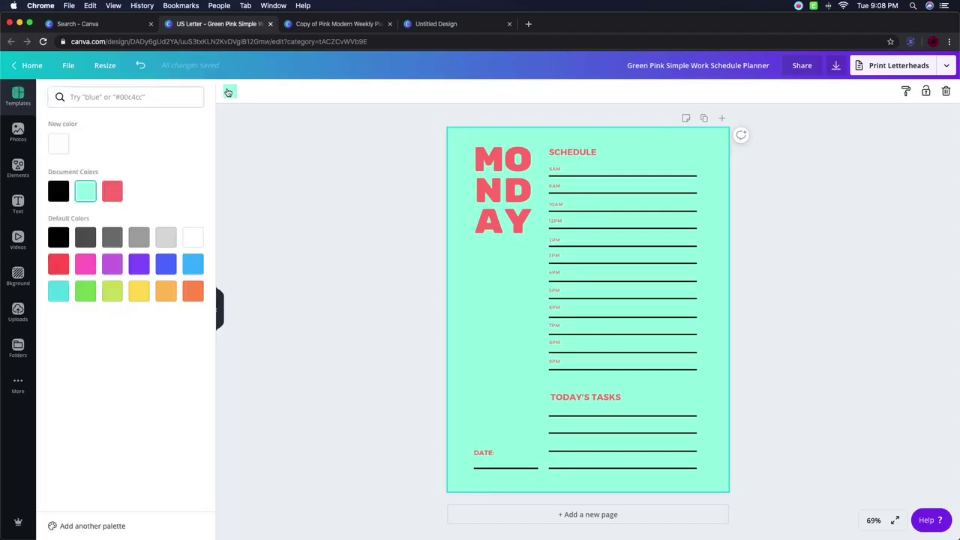
{"action": "left_click", "coordinate": [88, 264]}
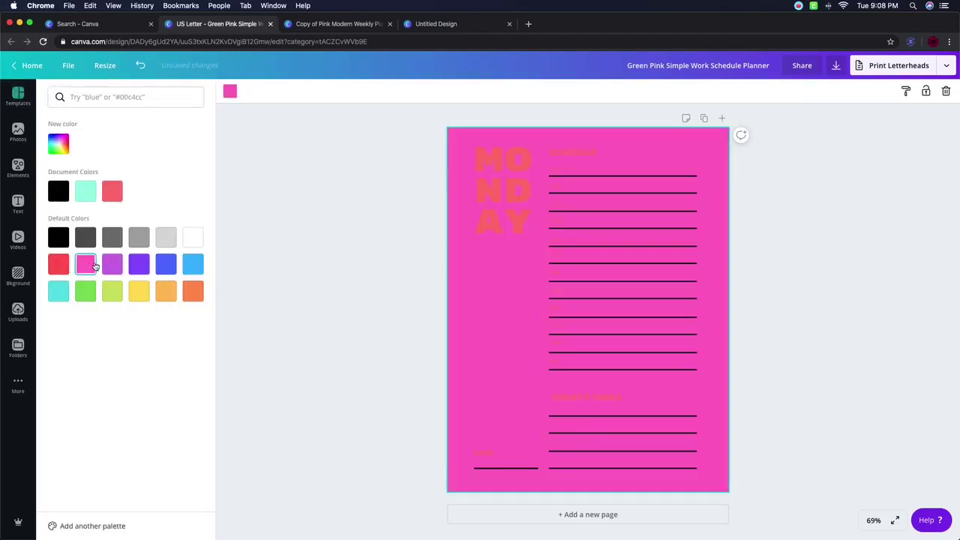
Recolor the large MONDAY title text on the schedule page to black from the document colors
{"action": "left_click", "coordinate": [484, 179]}
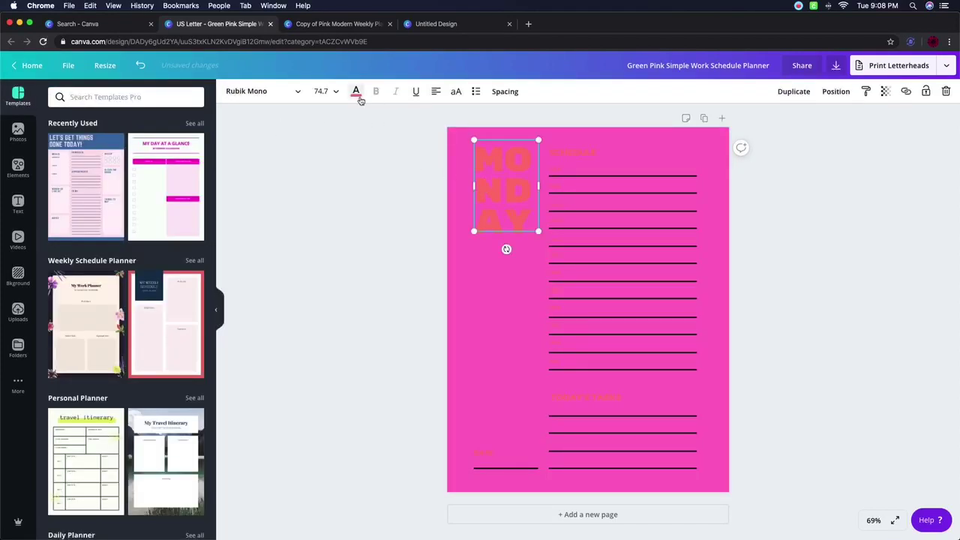
{"action": "left_click", "coordinate": [459, 138]}
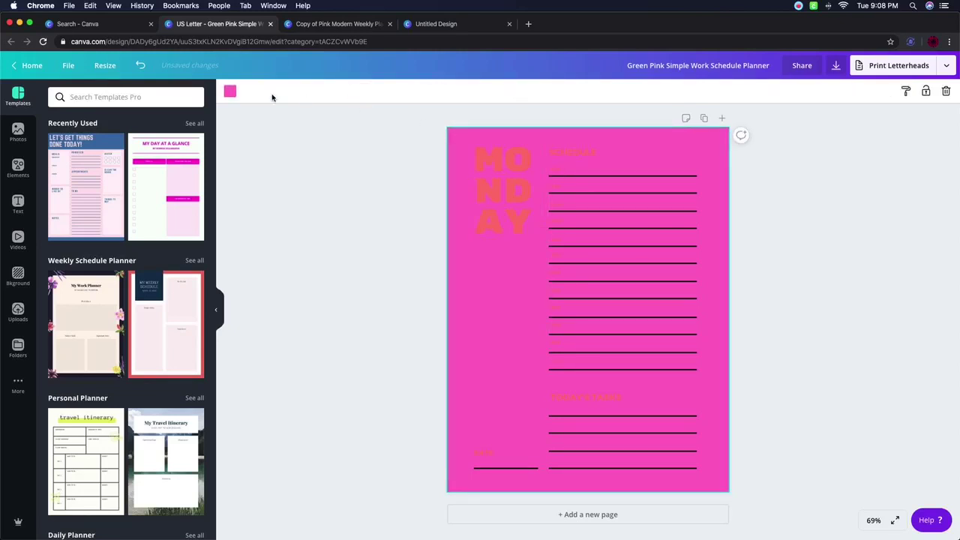
{"action": "left_click", "coordinate": [229, 90]}
{"action": "left_click", "coordinate": [505, 166]}
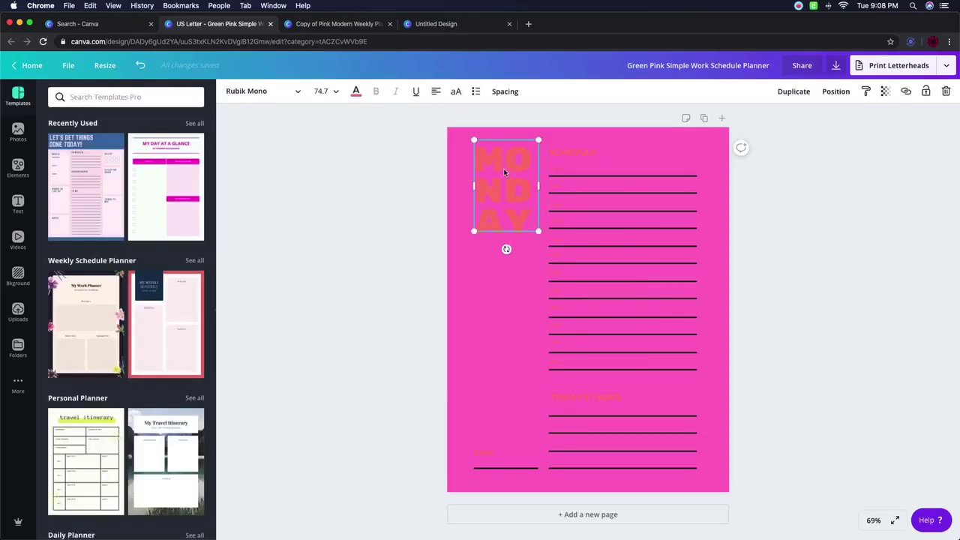
{"action": "left_click", "coordinate": [357, 95]}
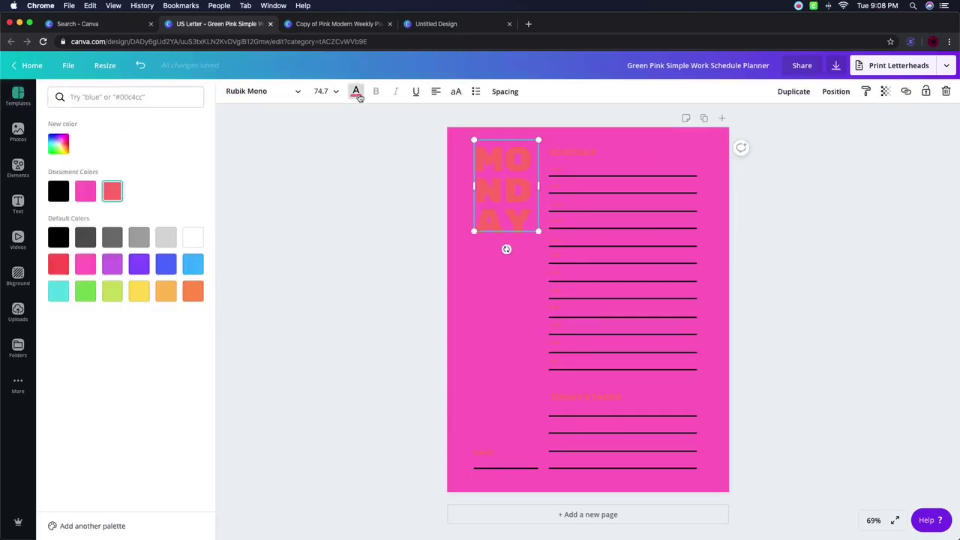
{"action": "left_click", "coordinate": [59, 192]}
Change the SCHEDULE heading's text color to black and leave the page with no text selected
{"action": "left_click", "coordinate": [584, 153]}
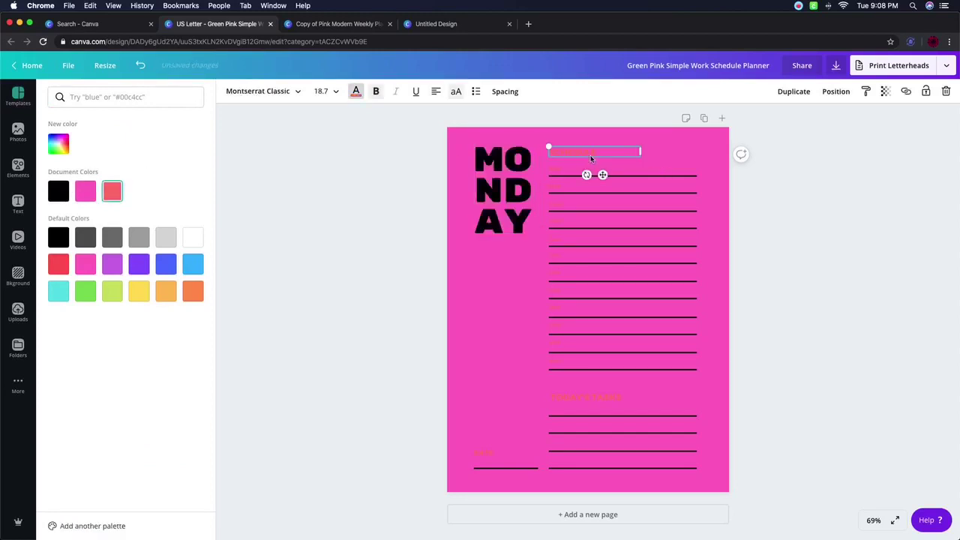
{"action": "left_click", "coordinate": [356, 93]}
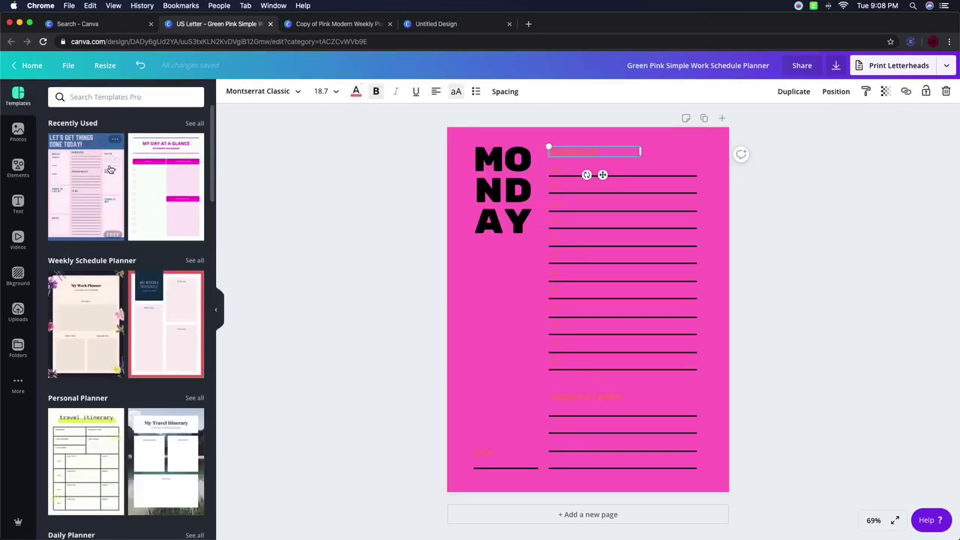
{"action": "left_click", "coordinate": [356, 92]}
{"action": "left_click", "coordinate": [66, 193]}
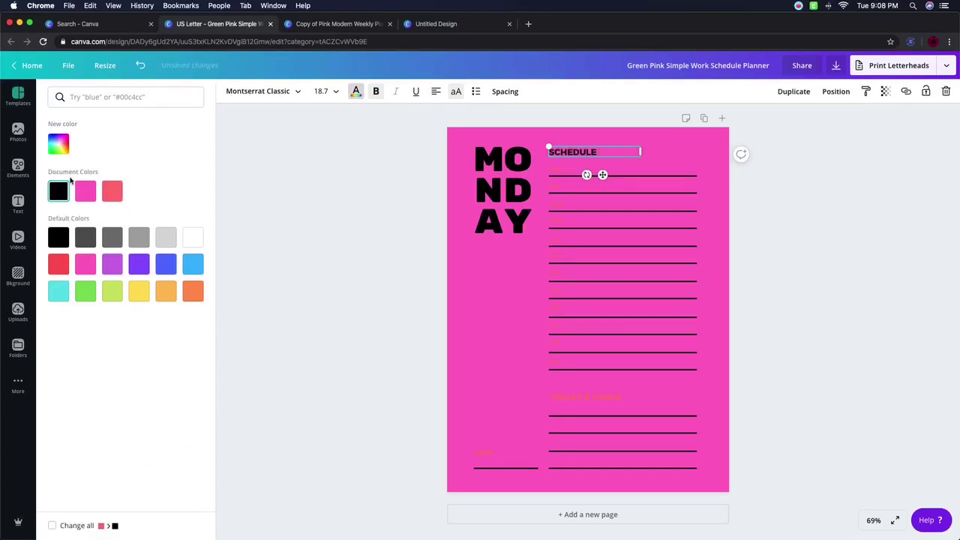
{"action": "left_click", "coordinate": [596, 217]}
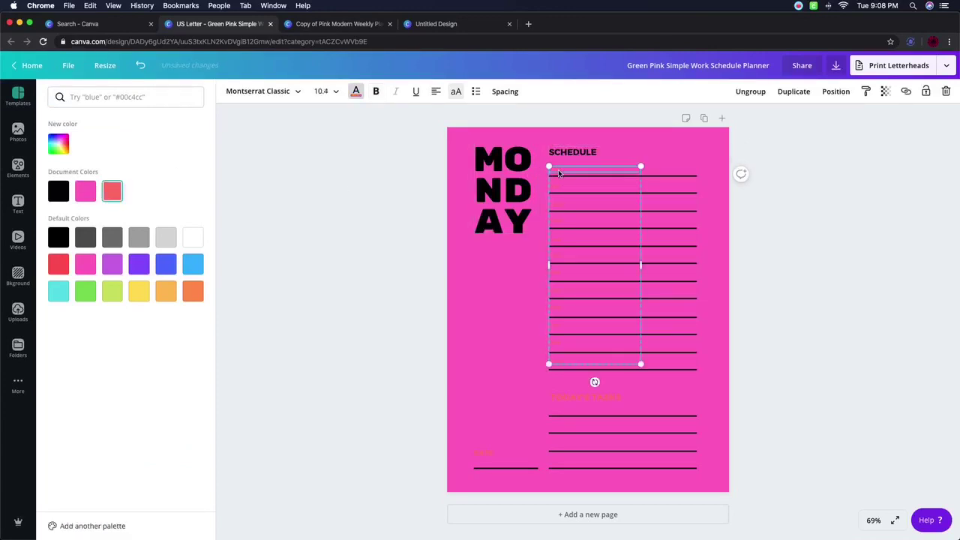
{"action": "left_click", "coordinate": [513, 271]}
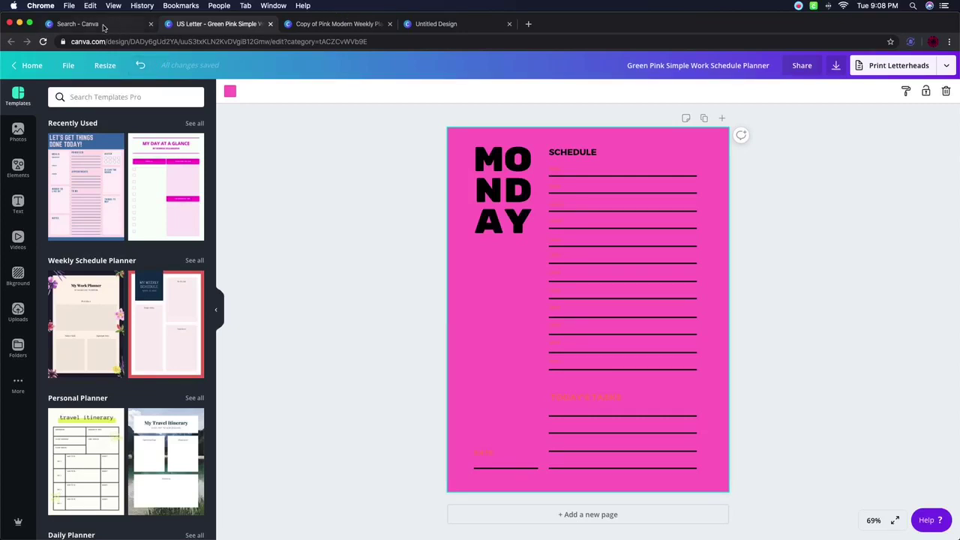
Leave the schedule design for the Canva home page and search again using the recent term "planner"
{"action": "left_click", "coordinate": [12, 66]}
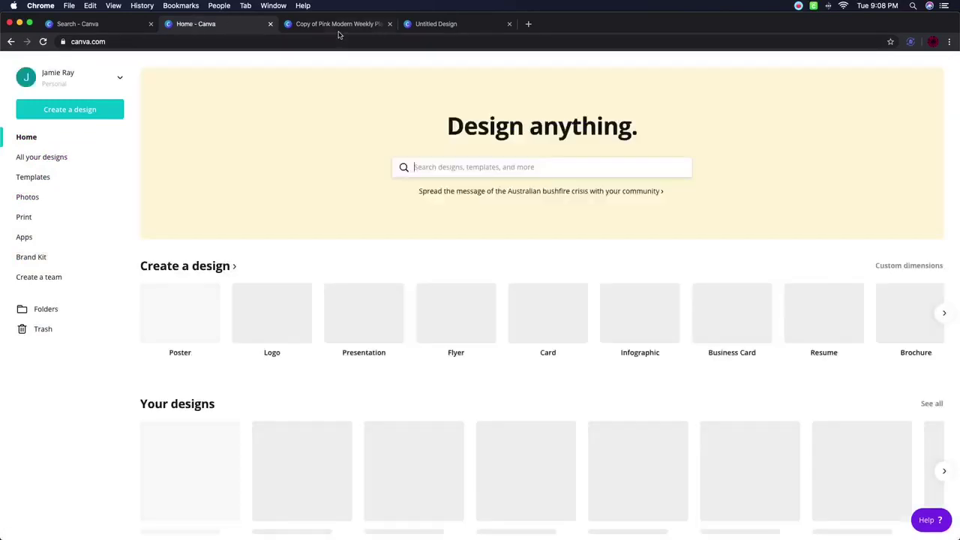
{"action": "left_click", "coordinate": [328, 24]}
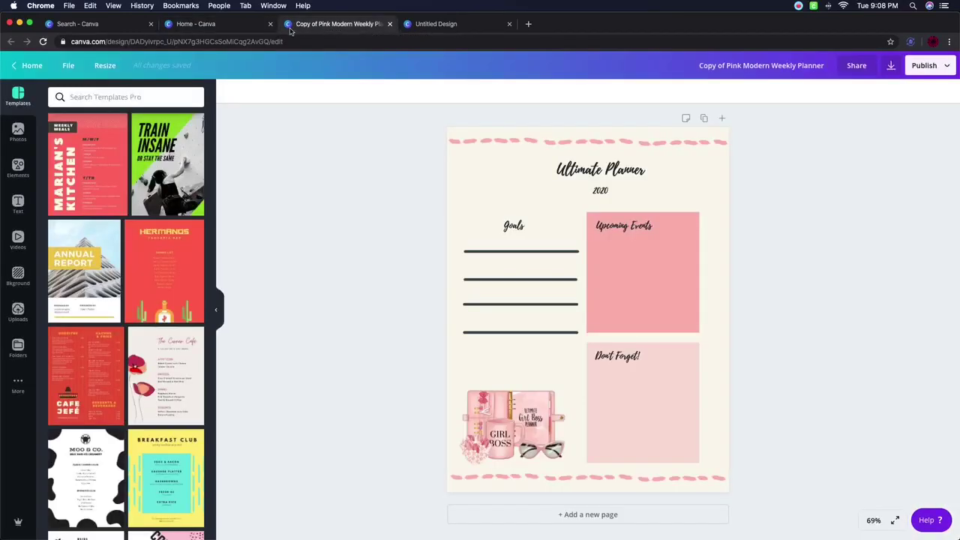
{"action": "left_click", "coordinate": [261, 30]}
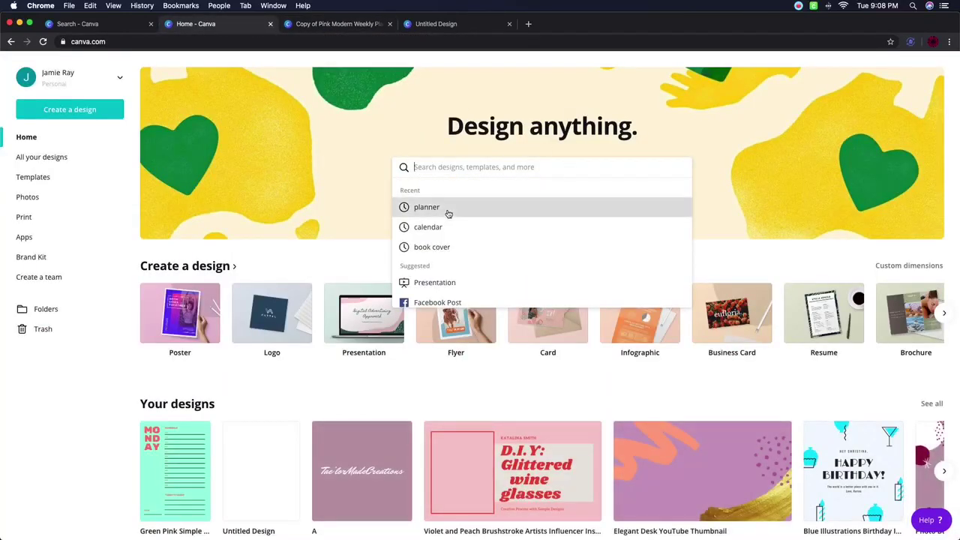
{"action": "left_click", "coordinate": [448, 213]}
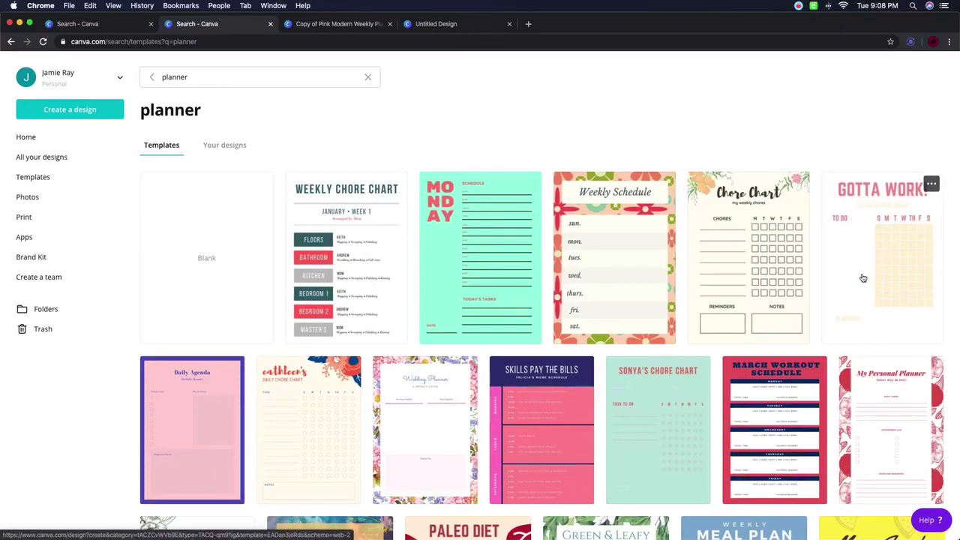
Examine the full range of planner template results, from chore charts and meal plans to workout and personal planners
{"action": "scroll", "coordinate": [736, 224], "scroll_direction": "down", "scroll_amount": 5}
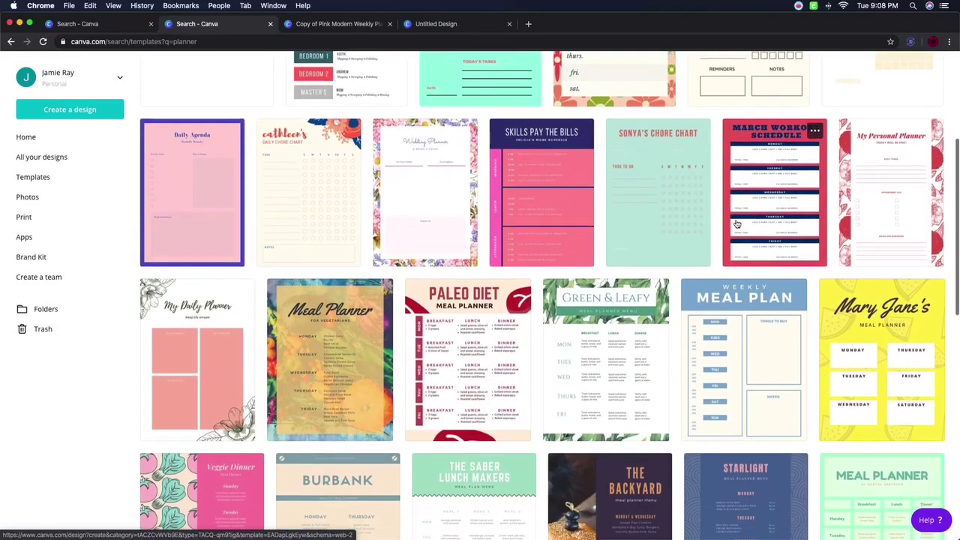
{"action": "scroll", "coordinate": [736, 224], "scroll_direction": "up", "scroll_amount": 4}
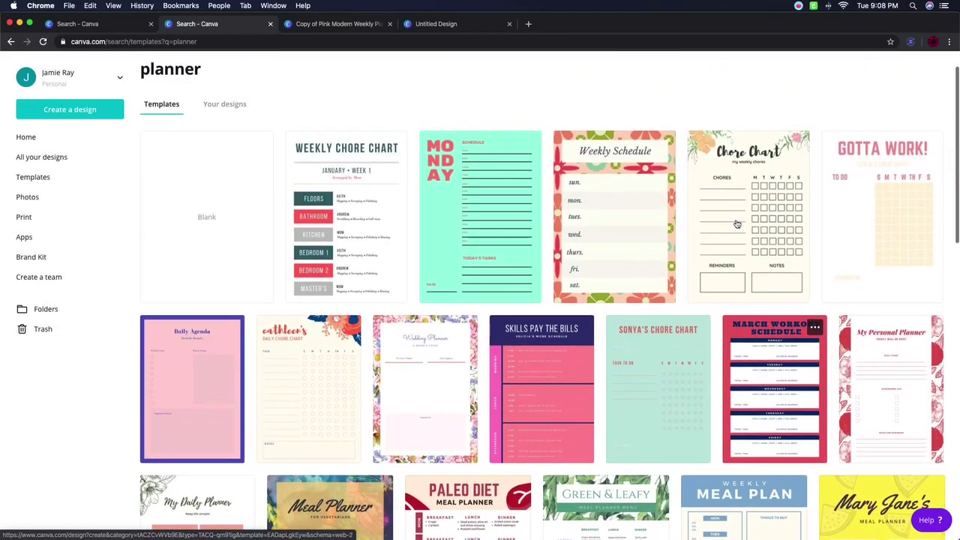
{"action": "scroll", "coordinate": [737, 224], "scroll_direction": "down", "scroll_amount": 2}
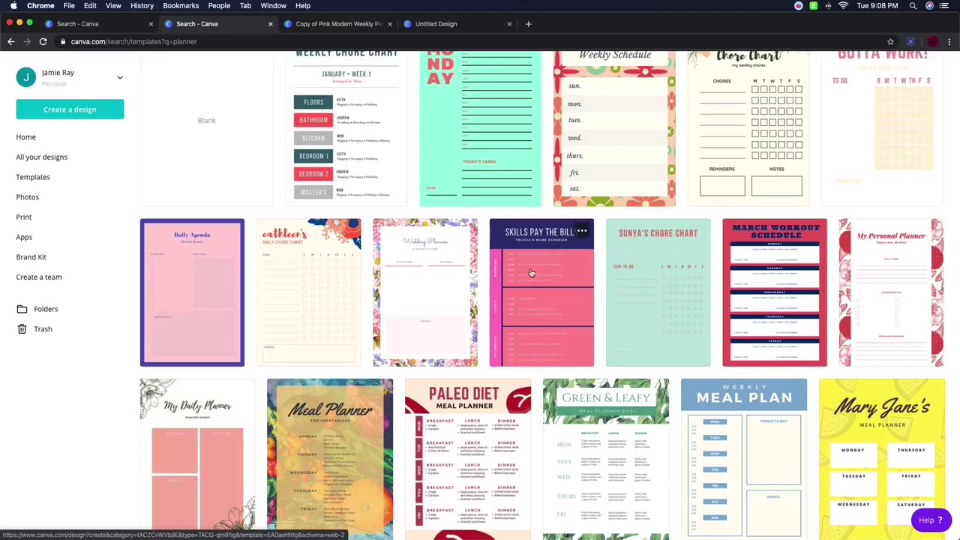
{"action": "scroll", "coordinate": [542, 270], "scroll_direction": "down", "scroll_amount": 2}
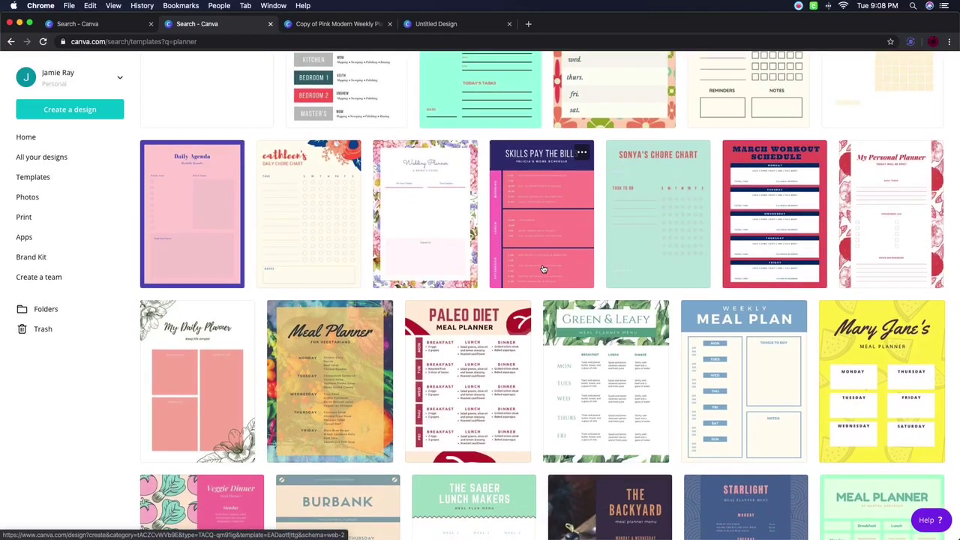
{"action": "scroll", "coordinate": [543, 269], "scroll_direction": "down", "scroll_amount": 3}
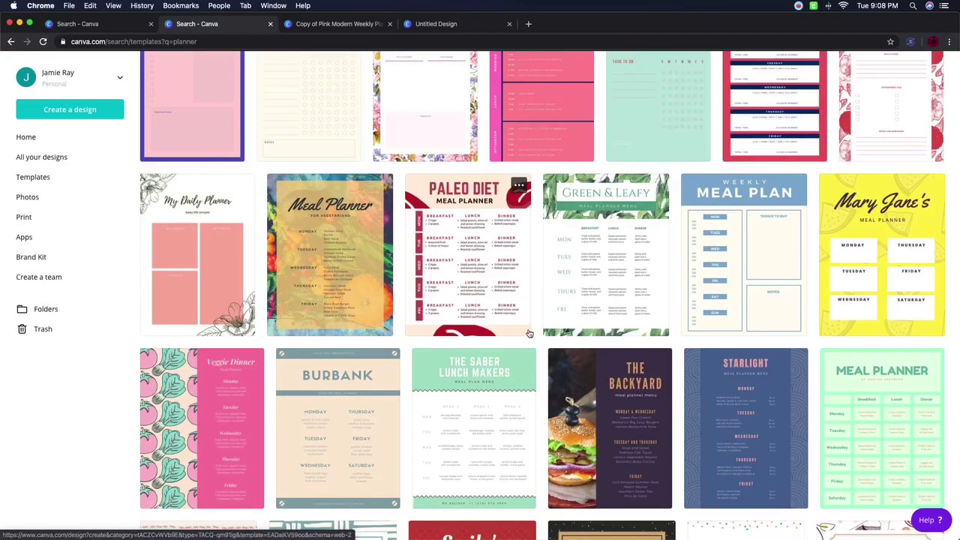
{"action": "scroll", "coordinate": [544, 269], "scroll_direction": "down", "scroll_amount": 10}
{"action": "scroll", "coordinate": [528, 333], "scroll_direction": "down", "scroll_amount": 8}
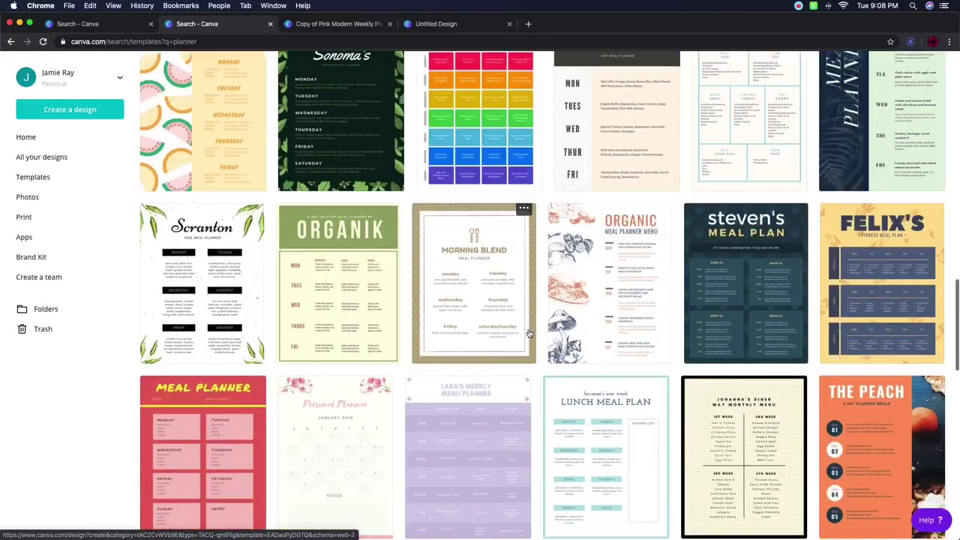
{"action": "scroll", "coordinate": [529, 333], "scroll_direction": "down", "scroll_amount": 3}
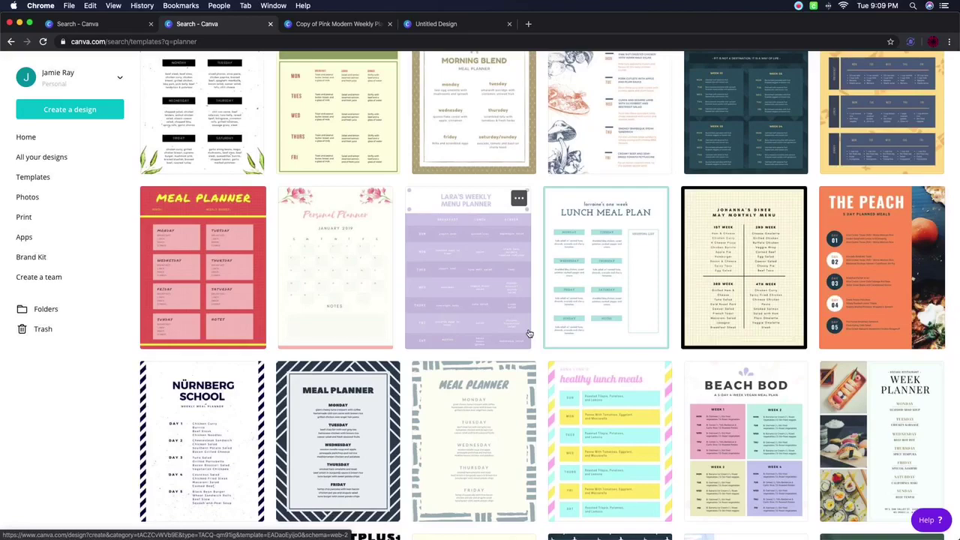
{"action": "scroll", "coordinate": [673, 291], "scroll_direction": "down", "scroll_amount": 7}
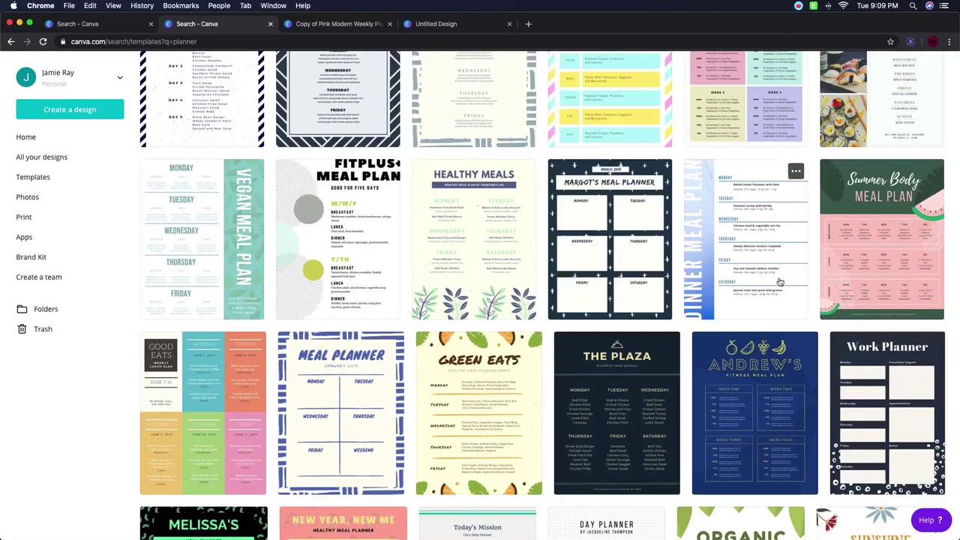
{"action": "scroll", "coordinate": [780, 281], "scroll_direction": "down", "scroll_amount": 8}
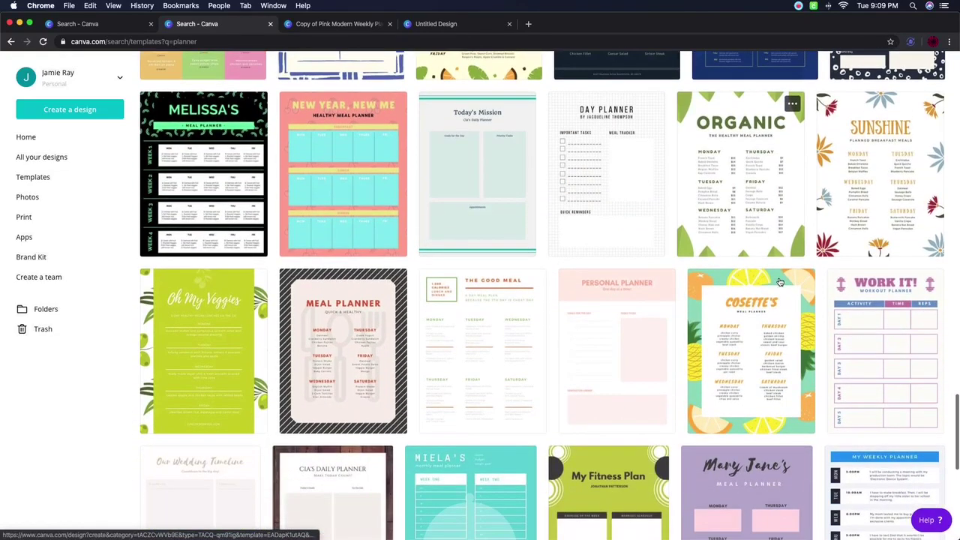
{"action": "scroll", "coordinate": [780, 281], "scroll_direction": "down", "scroll_amount": 6}
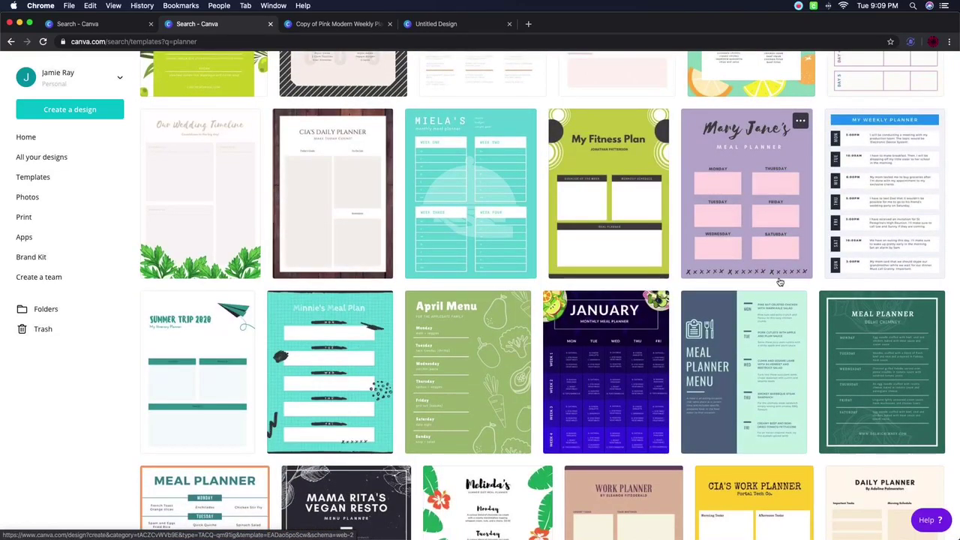
{"action": "scroll", "coordinate": [780, 281], "scroll_direction": "down", "scroll_amount": 14}
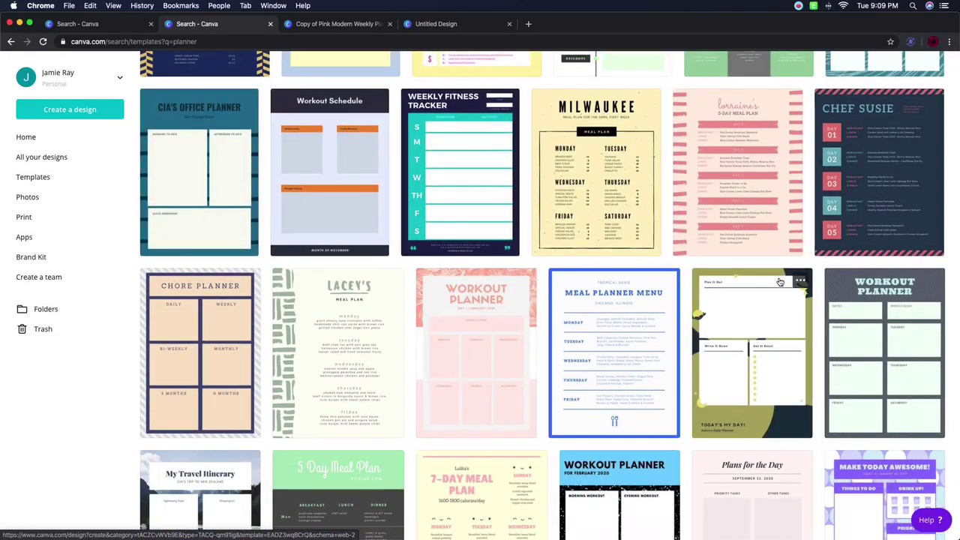
{"action": "scroll", "coordinate": [779, 281], "scroll_direction": "down", "scroll_amount": 2}
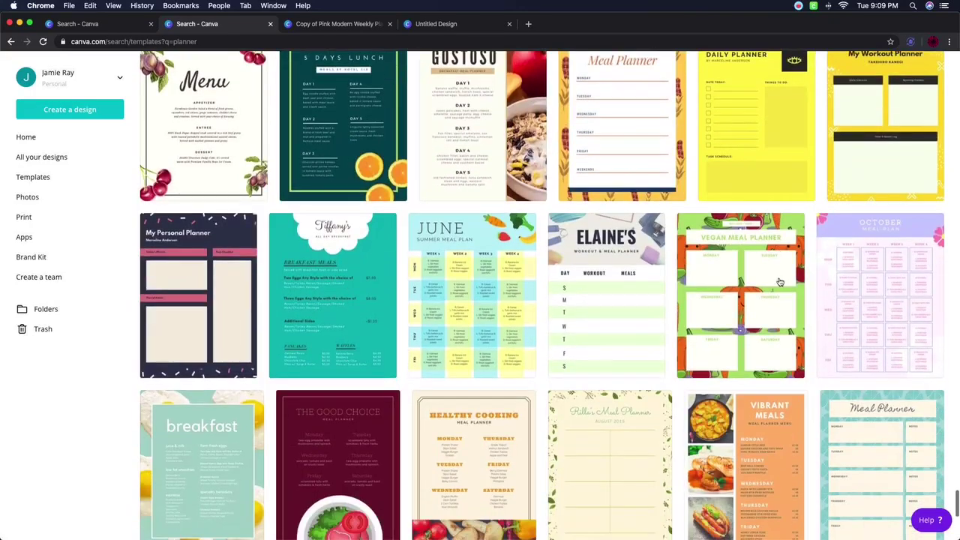
{"action": "scroll", "coordinate": [779, 281], "scroll_direction": "down", "scroll_amount": 2}
{"action": "scroll", "coordinate": [780, 281], "scroll_direction": "down", "scroll_amount": 11}
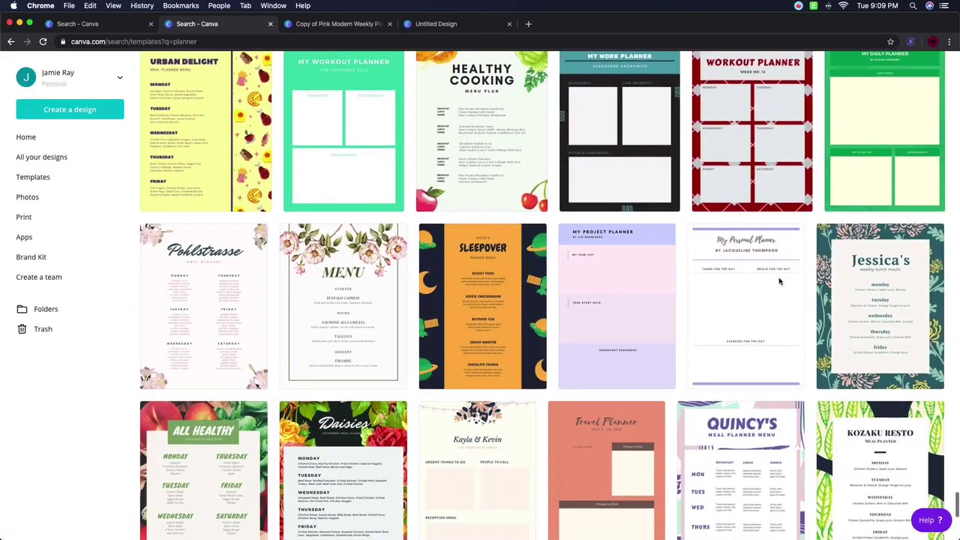
{"action": "scroll", "coordinate": [779, 281], "scroll_direction": "down", "scroll_amount": 9}
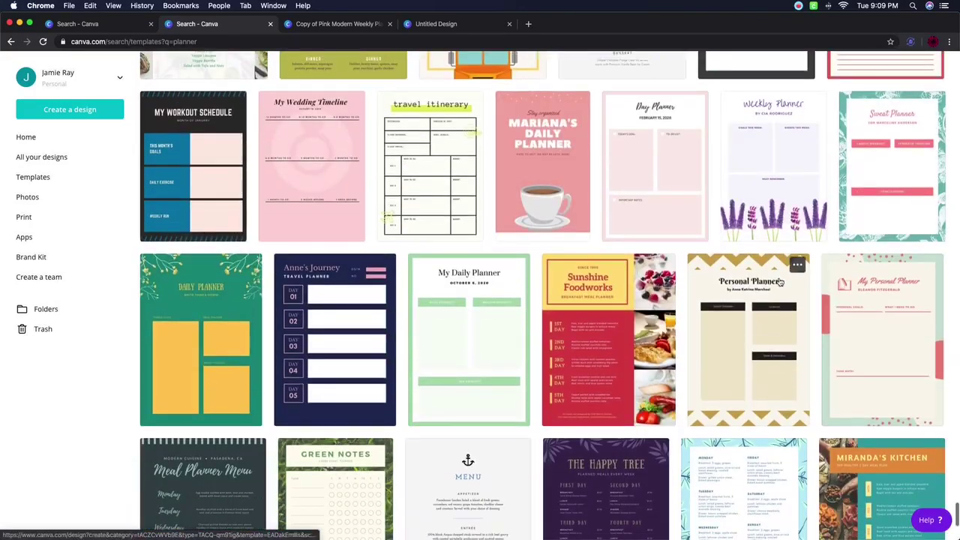
{"action": "scroll", "coordinate": [780, 281], "scroll_direction": "down", "scroll_amount": 4}
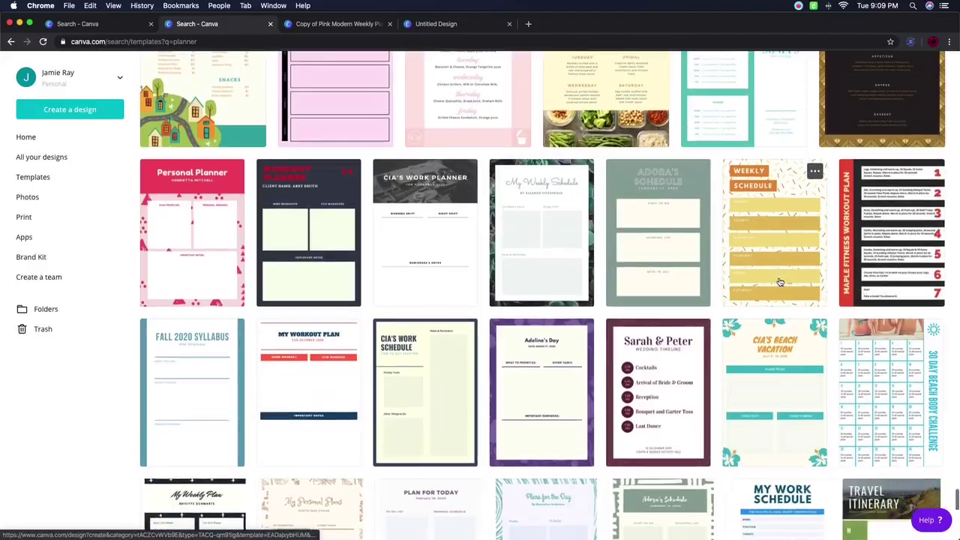
{"action": "scroll", "coordinate": [779, 281], "scroll_direction": "up", "scroll_amount": 20}
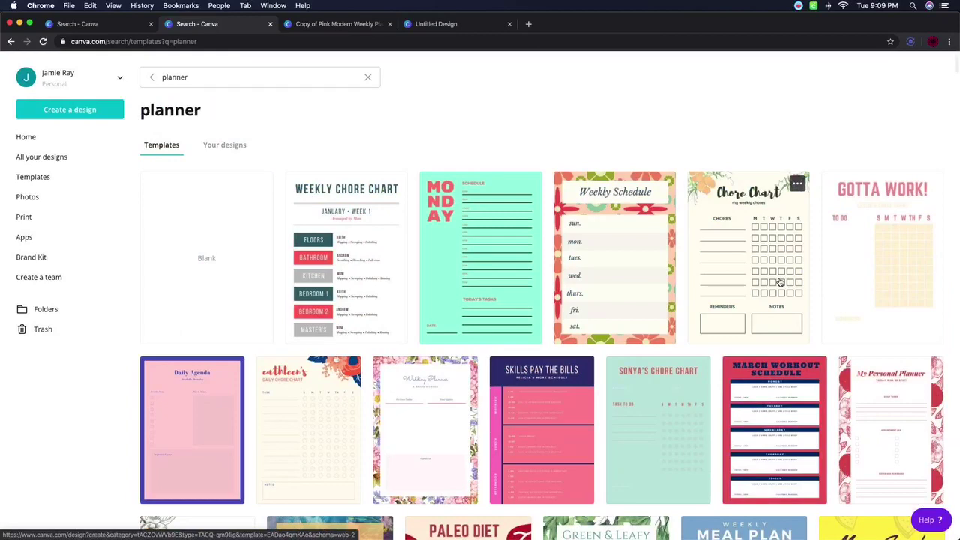
Check the customized Ultimate Planner design, then find its source template "My Week of Awesome" in the planner results and open it as a new design
{"action": "left_click", "coordinate": [333, 27]}
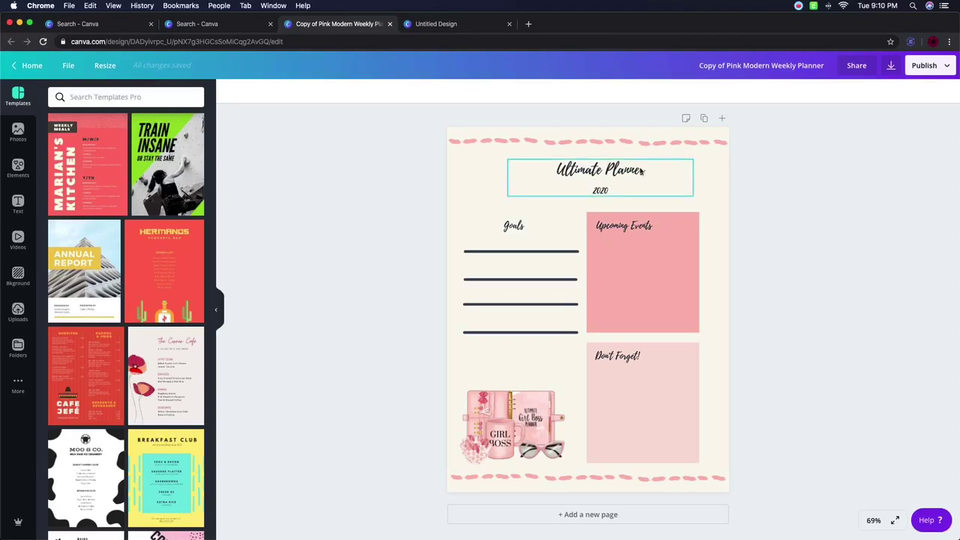
{"action": "left_click", "coordinate": [198, 27]}
{"action": "scroll", "coordinate": [336, 259], "scroll_direction": "down", "scroll_amount": 1}
{"action": "scroll", "coordinate": [335, 259], "scroll_direction": "down", "scroll_amount": 3}
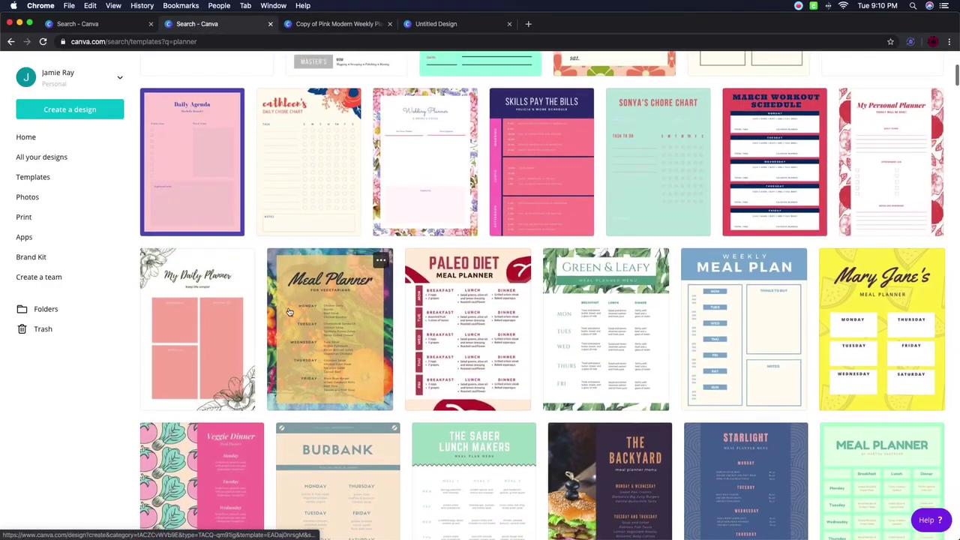
{"action": "scroll", "coordinate": [291, 309], "scroll_direction": "down", "scroll_amount": 9}
{"action": "scroll", "coordinate": [288, 311], "scroll_direction": "up", "scroll_amount": 3}
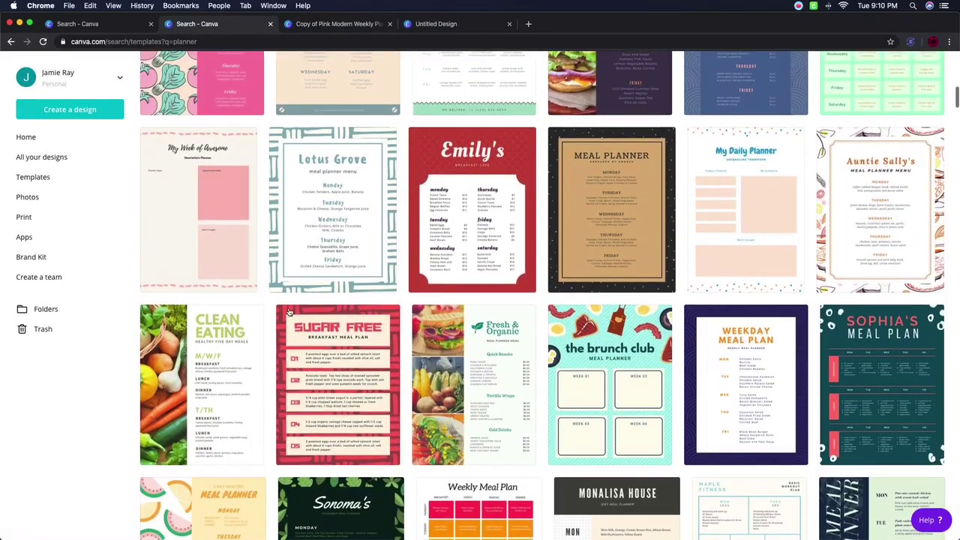
{"action": "left_click", "coordinate": [189, 210]}
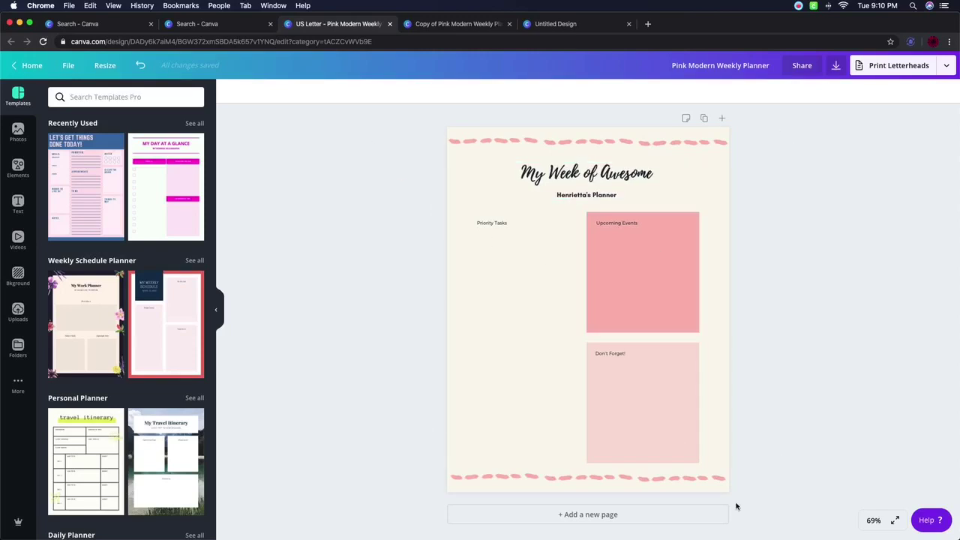
Switch to the "Copy of Pink Modern Weekly Planner" design and select its Girl Boss planner illustration
{"action": "left_click", "coordinate": [455, 25]}
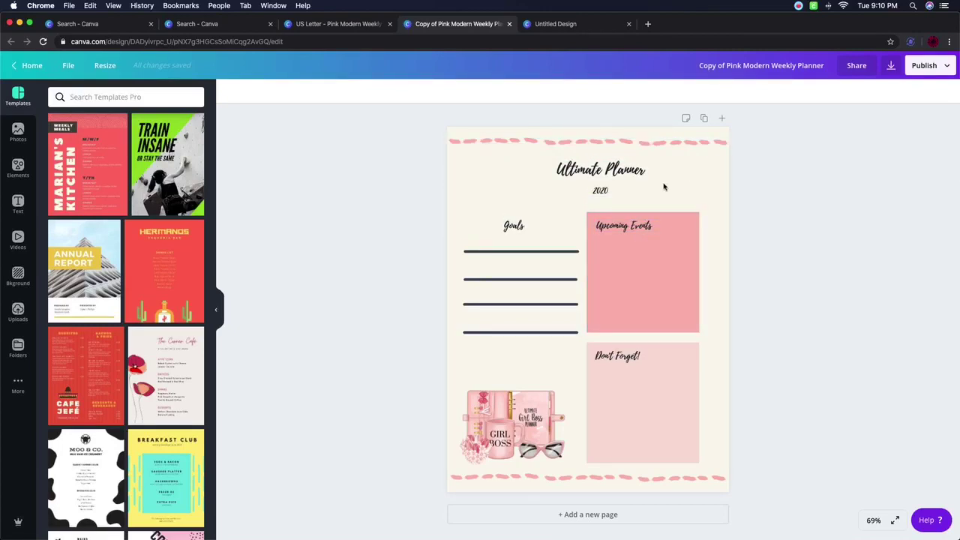
{"action": "left_click", "coordinate": [504, 428]}
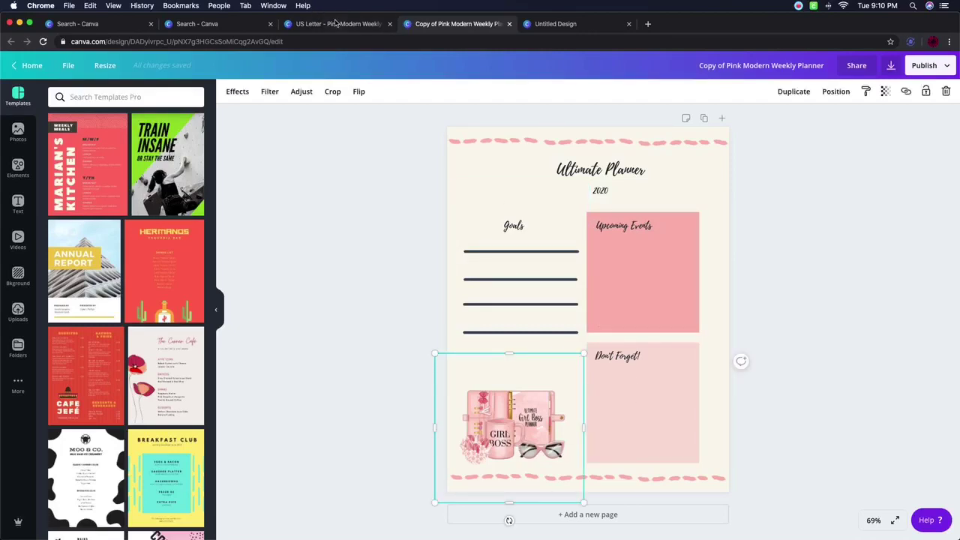
Replace the "Don't Forget!" heading in the light pink box of the Ultimate Planner design with "Appointments"
{"action": "left_click", "coordinate": [335, 23]}
{"action": "left_click", "coordinate": [460, 25]}
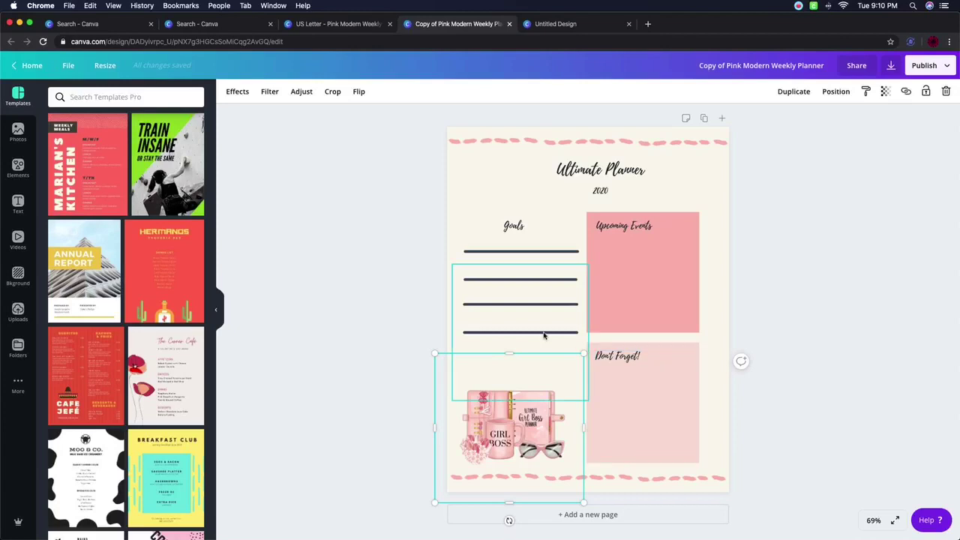
{"action": "left_click", "coordinate": [652, 356]}
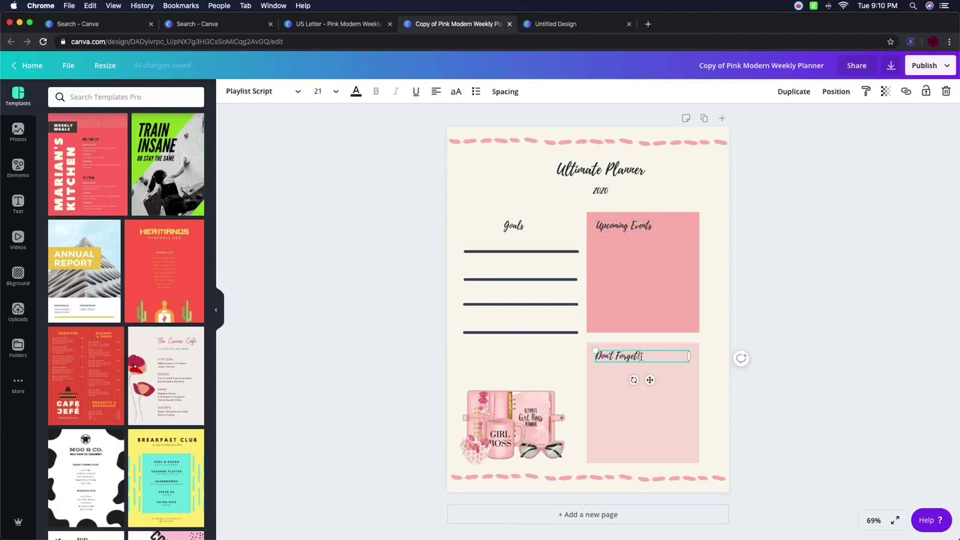
{"action": "left_click_drag", "start_coordinate": [644, 356], "coordinate": [579, 353]}
{"action": "type", "text": "Appo"}
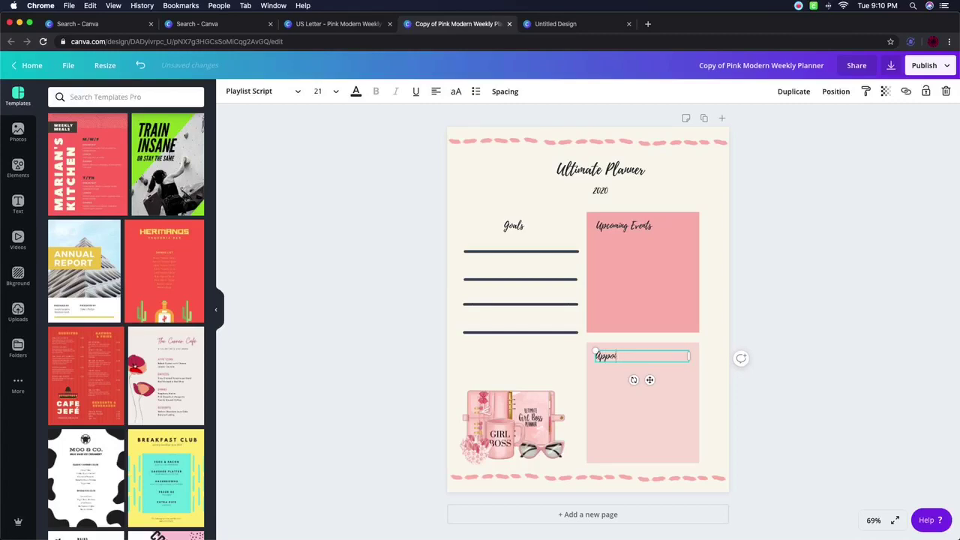
{"action": "type", "text": "intments"}
Restore the light pink box's heading to "Don't Forget!"
{"action": "key", "text": "BackSpace"}
{"action": "key", "text": "BackSpace"}
{"action": "key", "text": "BackSpace"}
{"action": "type", "text": "pp"}
{"action": "key", "text": "BackSpace"}
{"action": "key", "text": "BackSpace"}
{"action": "type", "text": "orget!"}
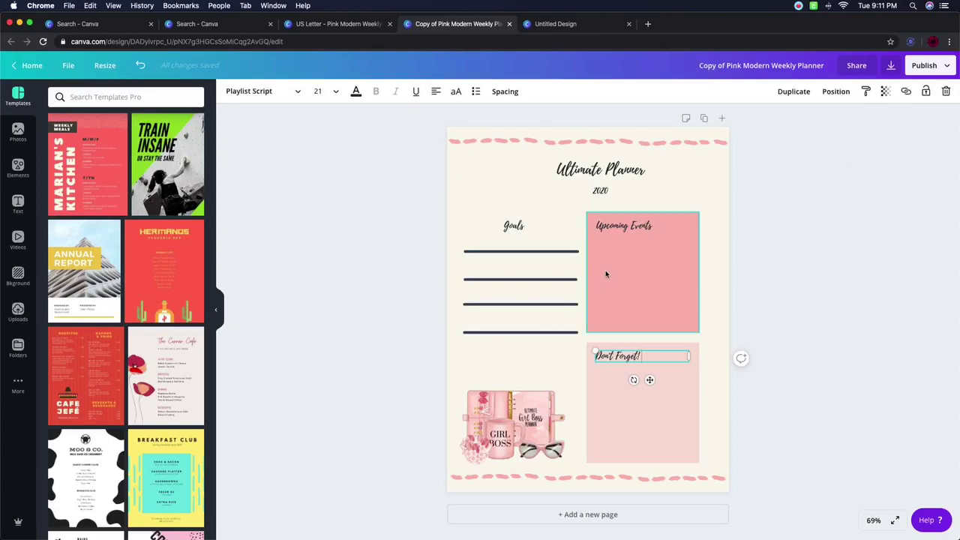
Return to the "My Week of Awesome" design and change the subtitle under its title to "My Ultimate Planner"
{"action": "left_click", "coordinate": [330, 24]}
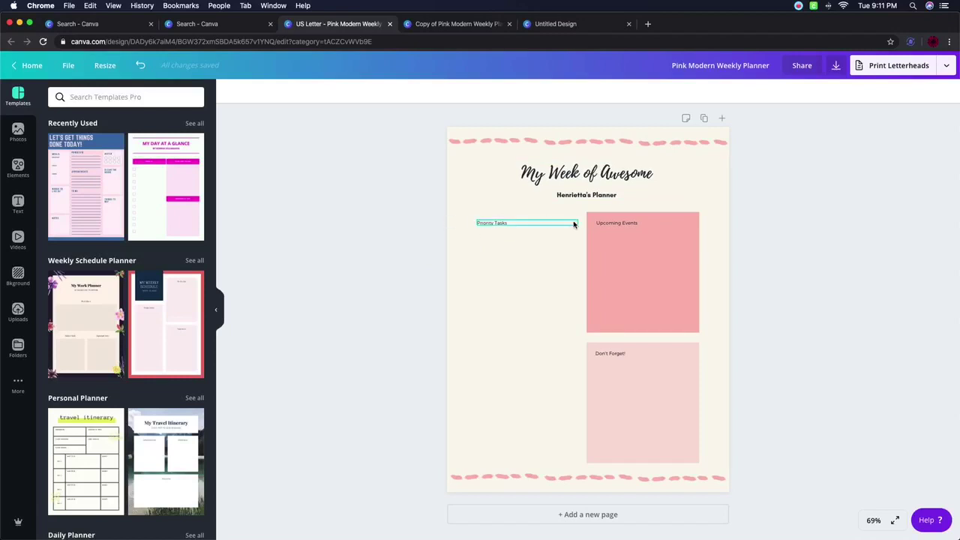
{"action": "left_click", "coordinate": [465, 24]}
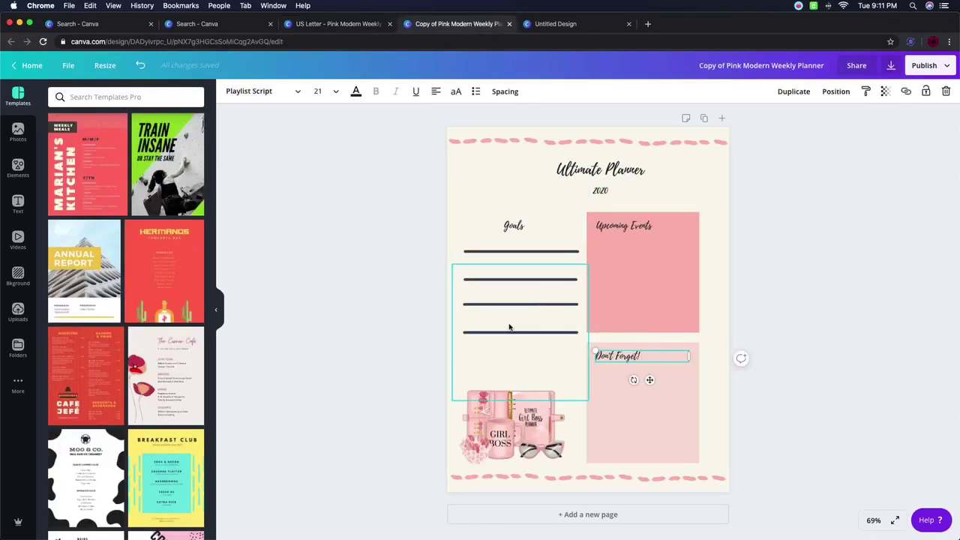
{"action": "left_click", "coordinate": [338, 24]}
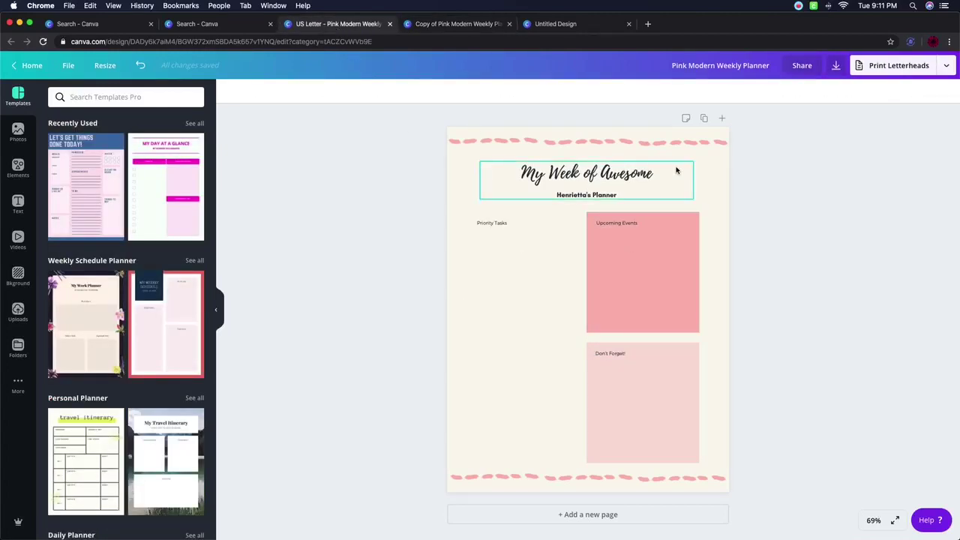
{"action": "left_click", "coordinate": [573, 197]}
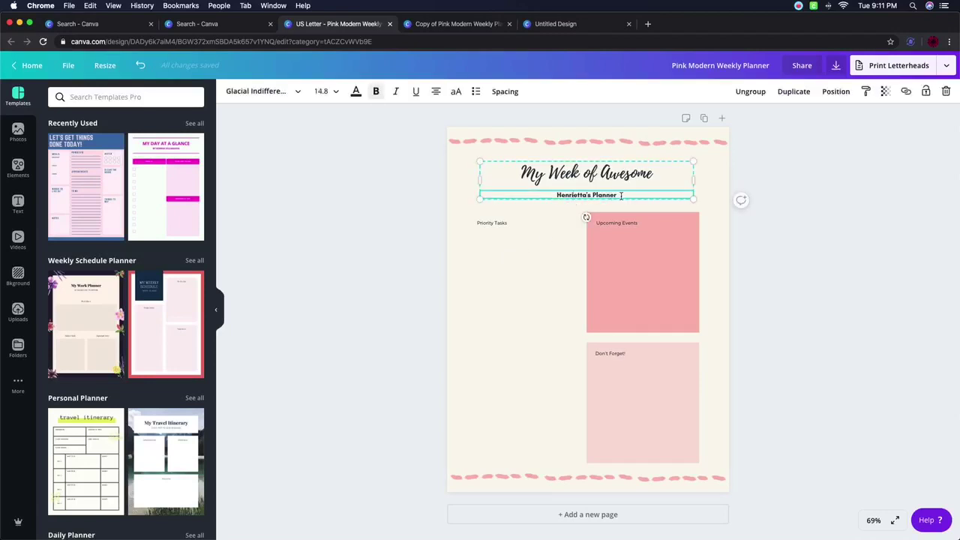
{"action": "left_click_drag", "start_coordinate": [621, 197], "coordinate": [547, 194]}
{"action": "type", "text": "My Ultimate p"}
{"action": "key", "text": "BackSpace"}
{"action": "type", "text": "Planner"}
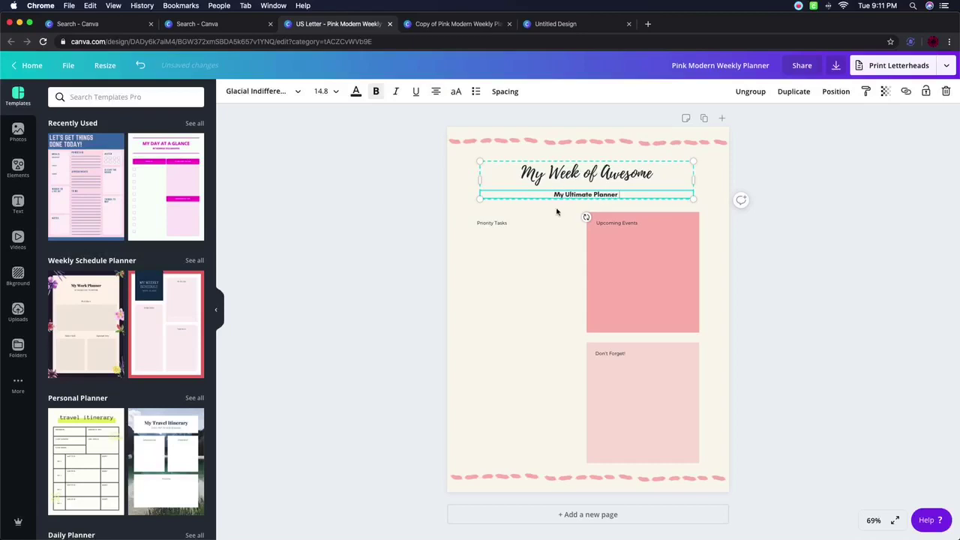
{"action": "left_click", "coordinate": [496, 240]}
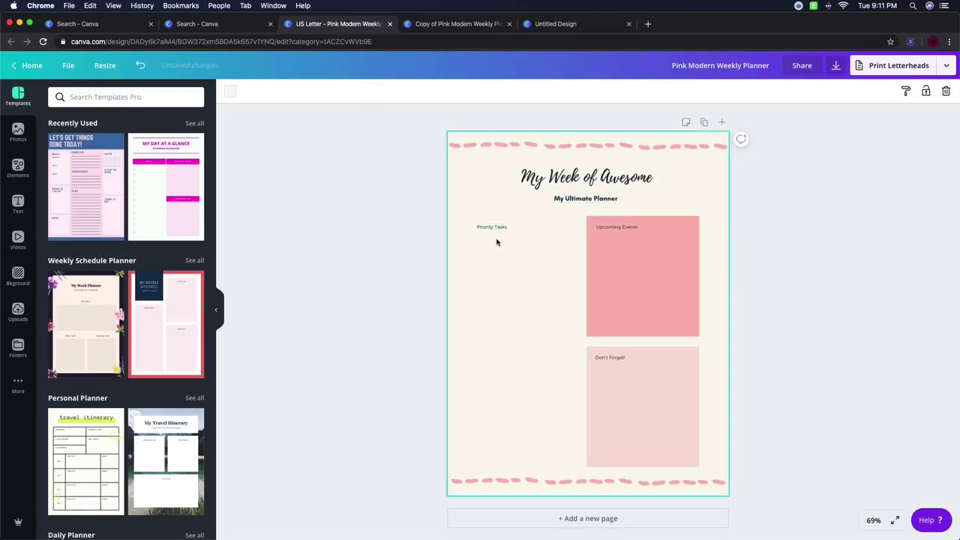
{"action": "left_click", "coordinate": [484, 227]}
{"action": "left_click", "coordinate": [489, 254]}
{"action": "left_click", "coordinate": [306, 256]}
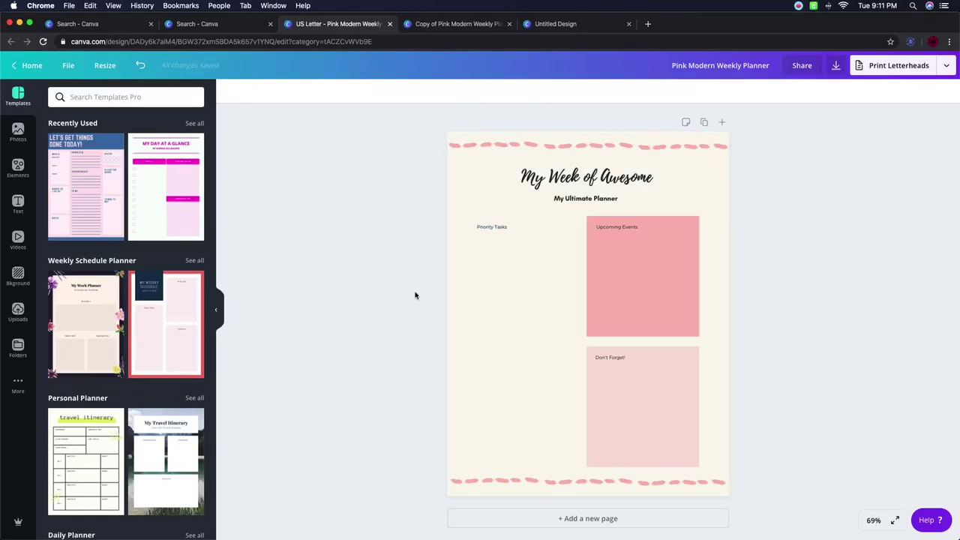
Find the Lines category among the elements and add its plain solid line to the planner page
{"action": "left_click", "coordinate": [23, 170]}
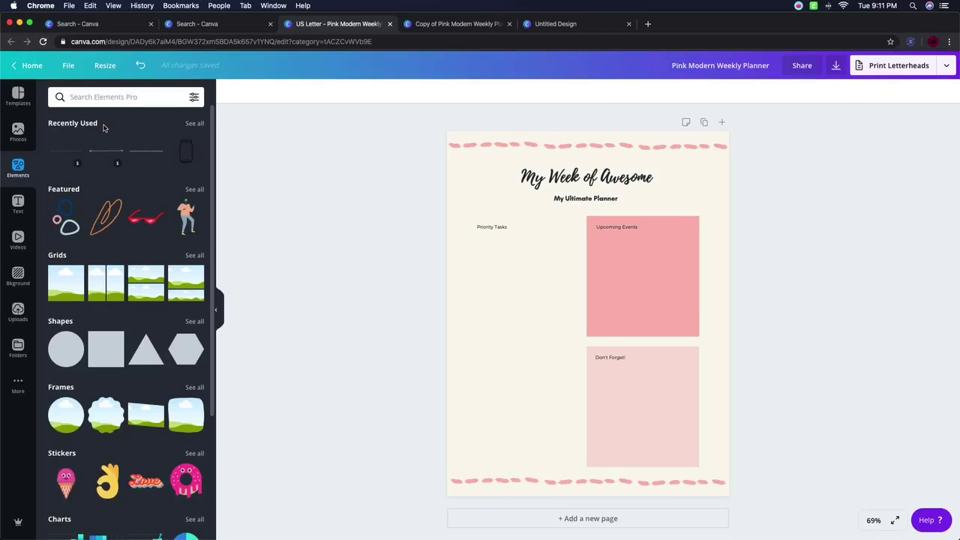
{"action": "scroll", "coordinate": [104, 127], "scroll_direction": "down", "scroll_amount": 3}
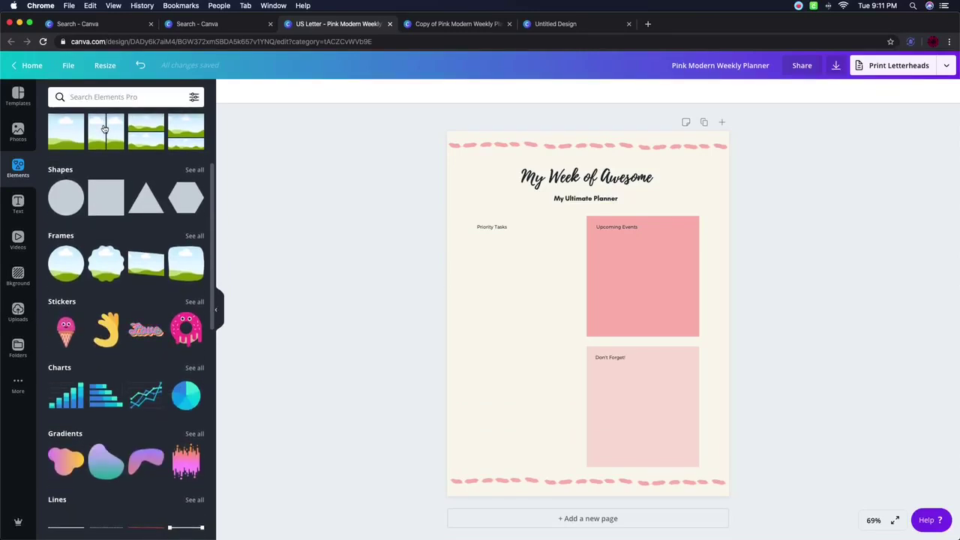
{"action": "scroll", "coordinate": [105, 128], "scroll_direction": "down", "scroll_amount": 5}
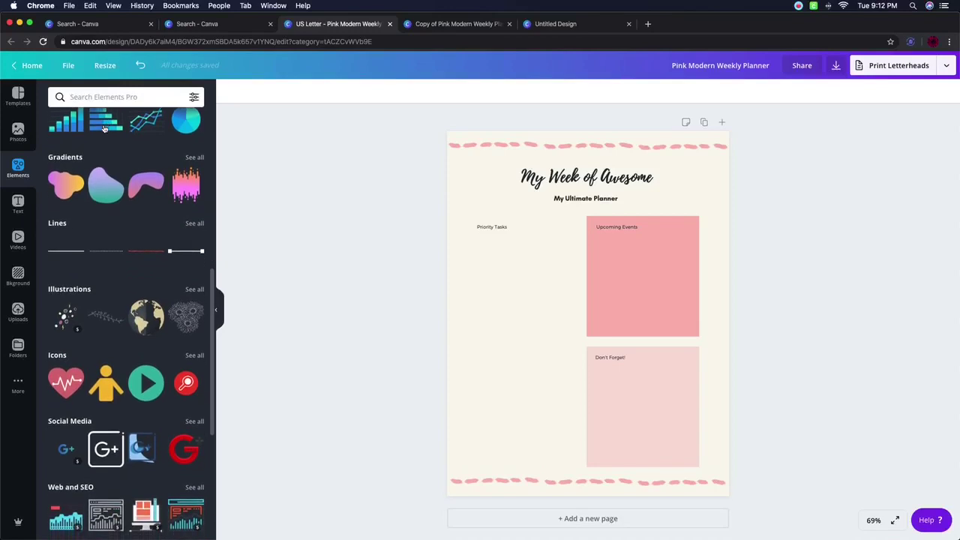
{"action": "scroll", "coordinate": [104, 127], "scroll_direction": "down", "scroll_amount": 3}
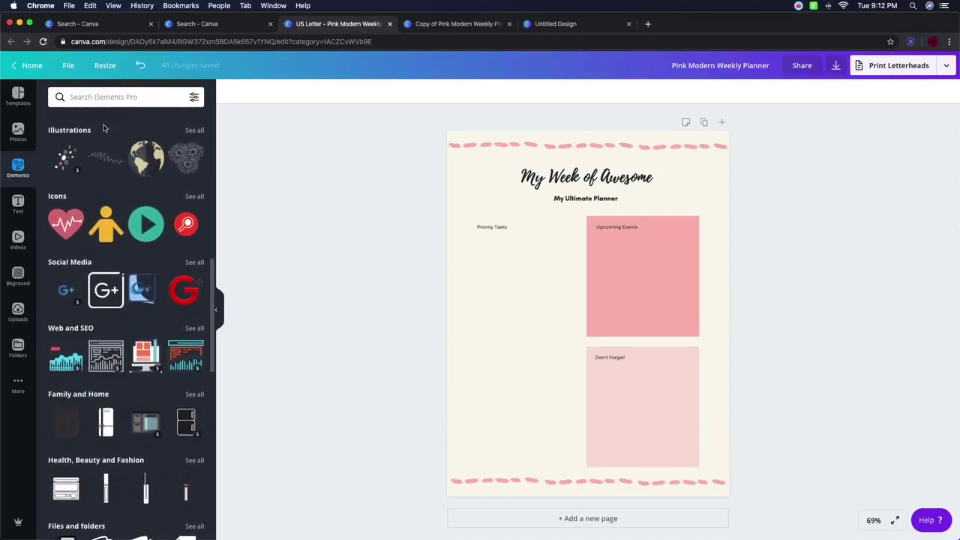
{"action": "scroll", "coordinate": [104, 127], "scroll_direction": "up", "scroll_amount": 4}
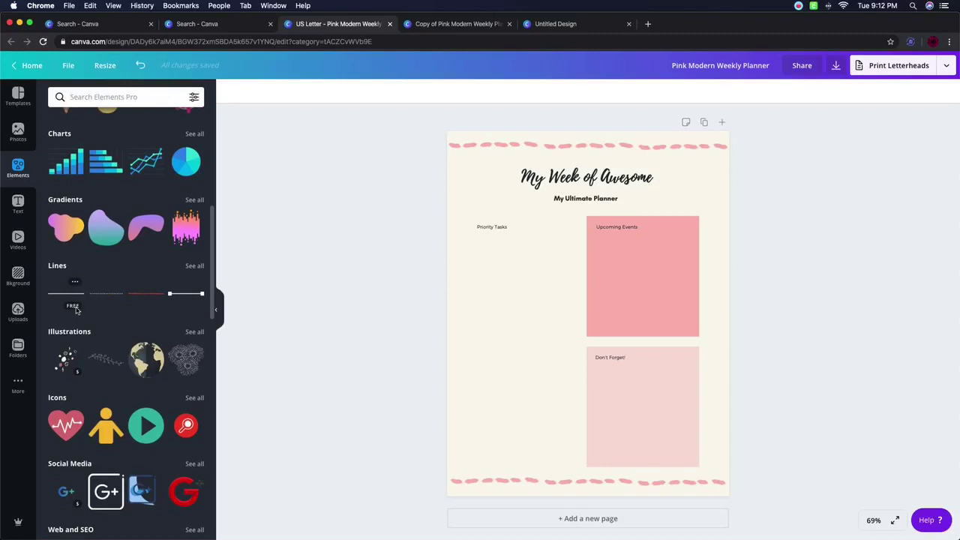
{"action": "scroll", "coordinate": [78, 379], "scroll_direction": "up", "scroll_amount": 1}
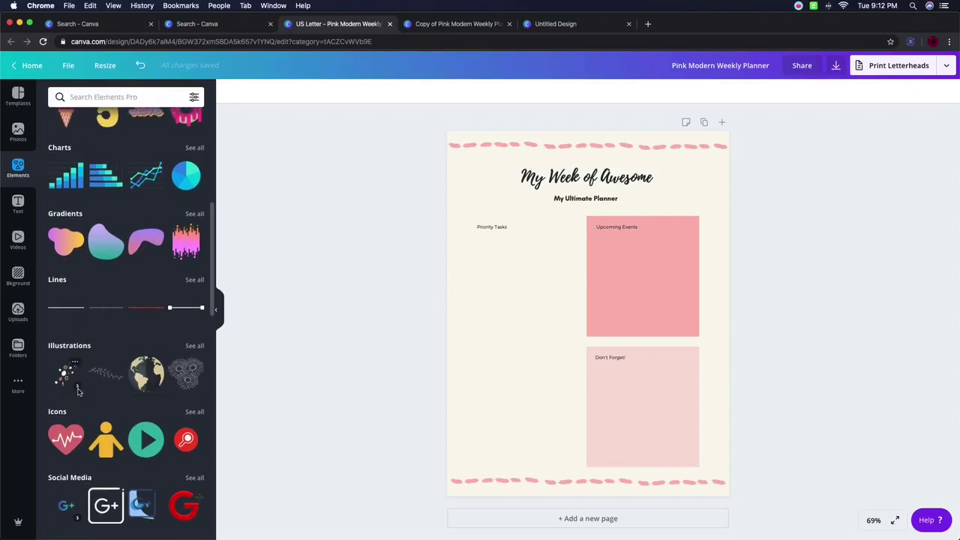
{"action": "mouse_move", "coordinate": [78, 389]}
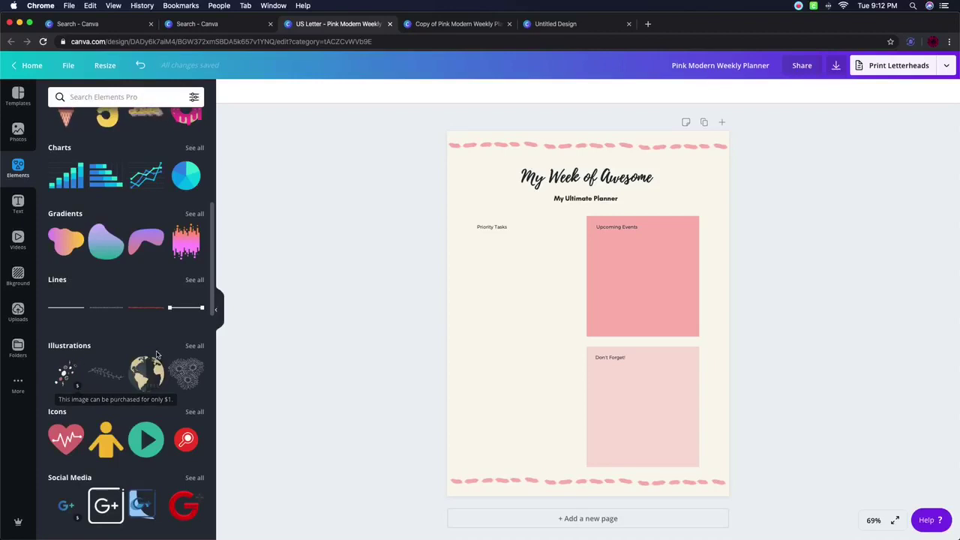
{"action": "left_click", "coordinate": [69, 313]}
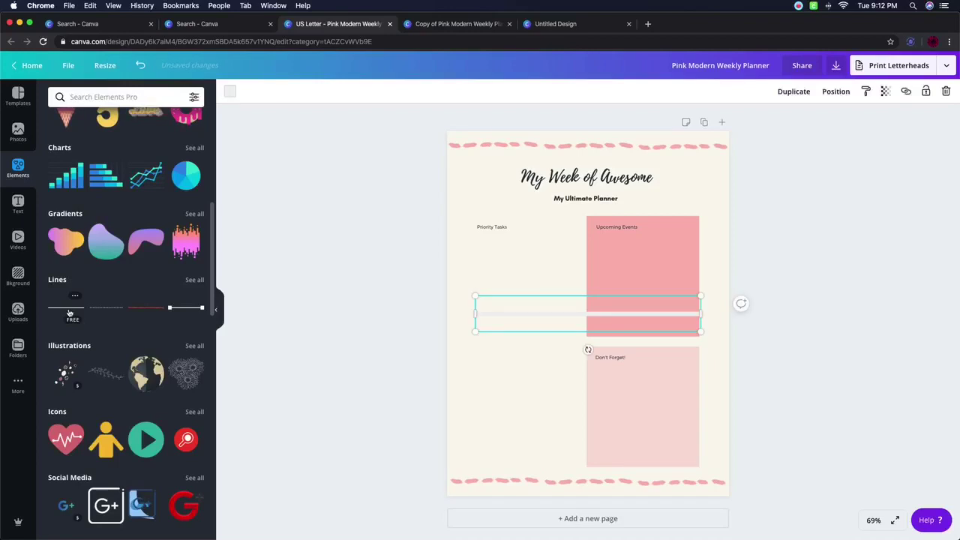
Examine the full collection of line elements for other styles such as dotted lines, arrows and dividers
{"action": "left_click", "coordinate": [194, 283]}
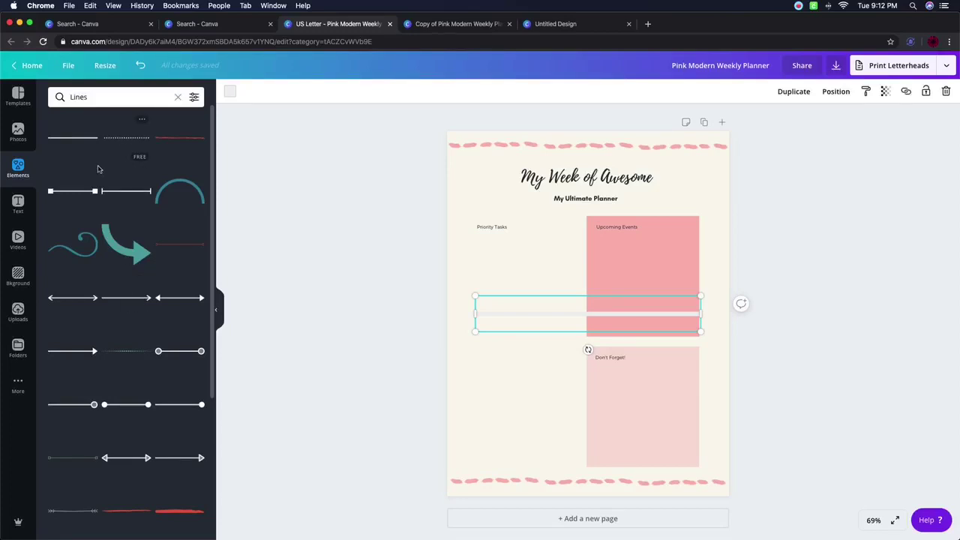
{"action": "scroll", "coordinate": [132, 195], "scroll_direction": "down", "scroll_amount": 10}
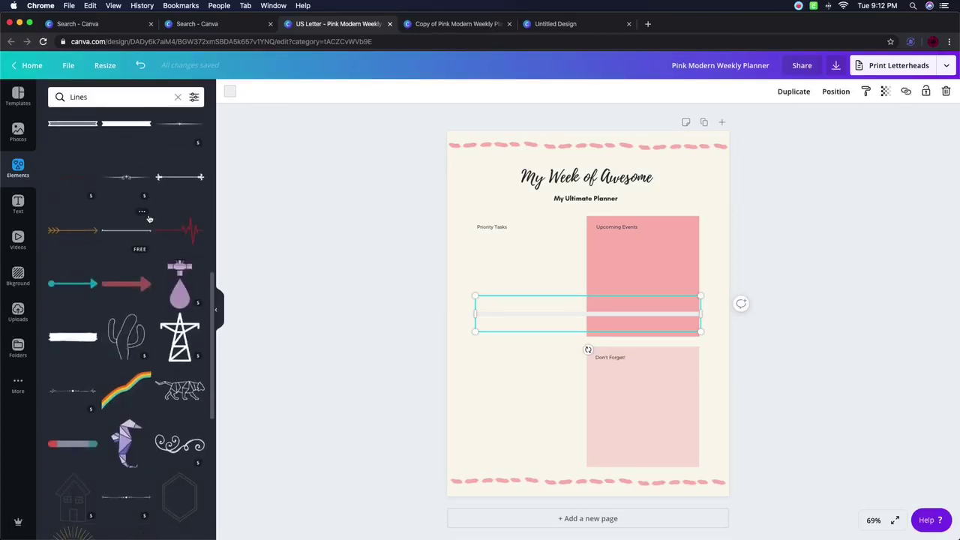
{"action": "scroll", "coordinate": [149, 218], "scroll_direction": "up", "scroll_amount": 10}
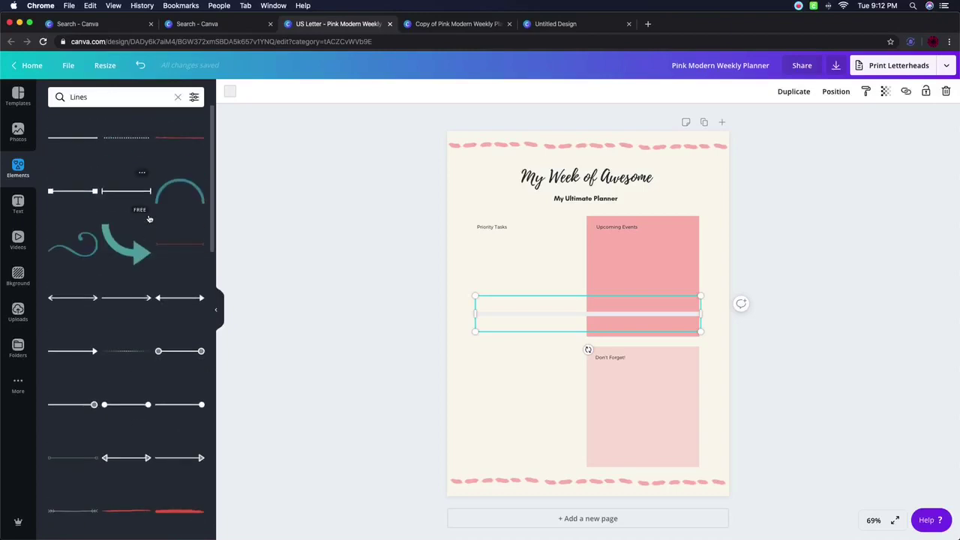
{"action": "scroll", "coordinate": [149, 219], "scroll_direction": "down", "scroll_amount": 10}
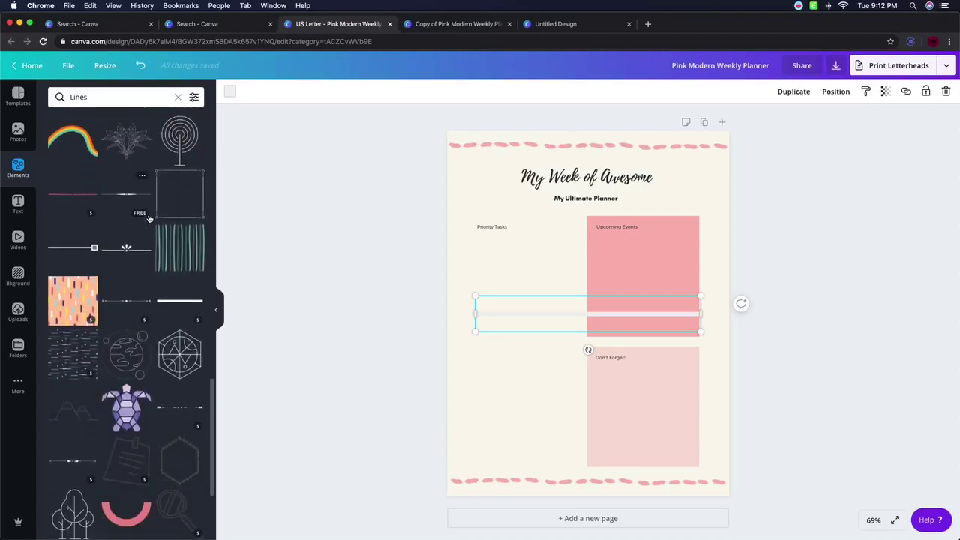
{"action": "scroll", "coordinate": [149, 218], "scroll_direction": "down", "scroll_amount": 10}
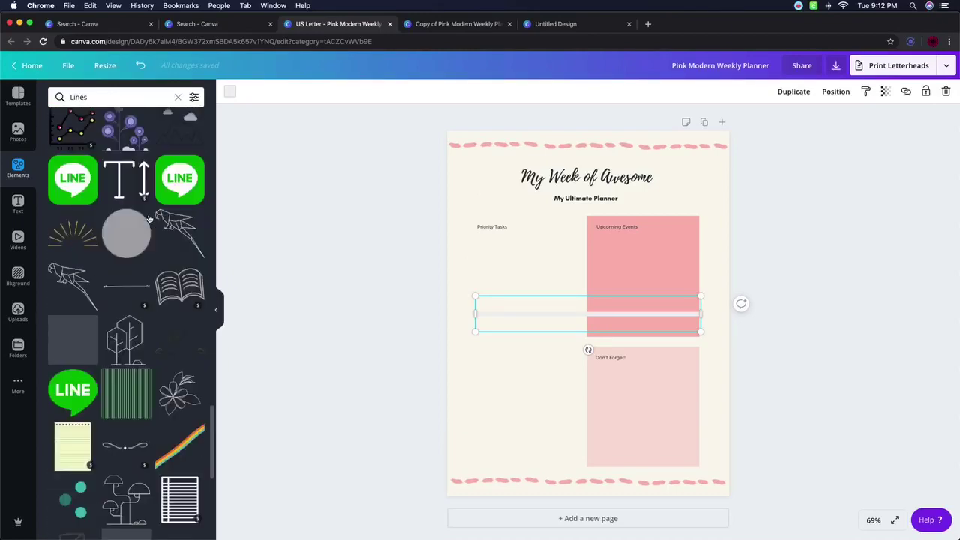
{"action": "scroll", "coordinate": [149, 218], "scroll_direction": "down", "scroll_amount": 4}
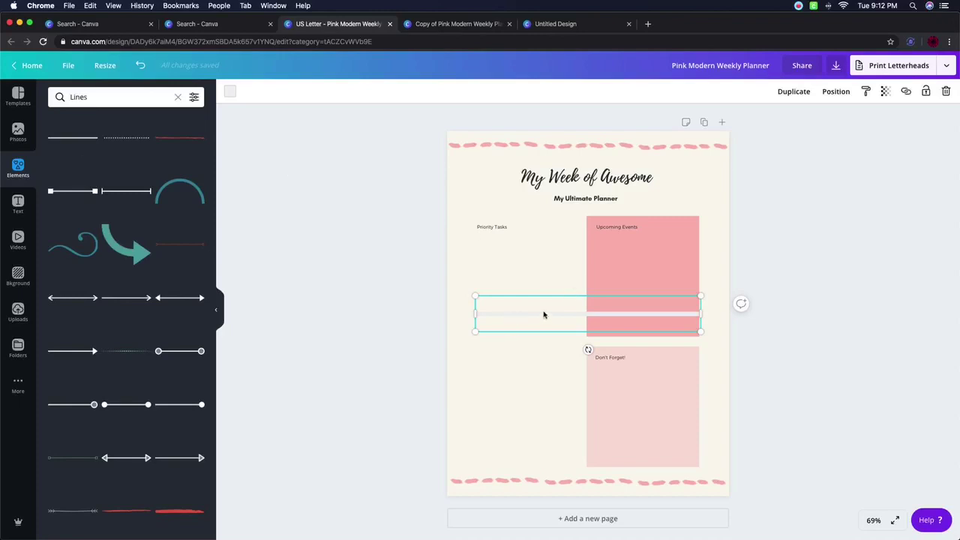
Enlarge the added line slightly and recolor it with the document's pink
{"action": "left_click_drag", "start_coordinate": [700, 333], "coordinate": [711, 317]}
{"action": "left_click", "coordinate": [229, 91]}
{"action": "left_click", "coordinate": [55, 192]}
{"action": "left_click", "coordinate": [85, 192]}
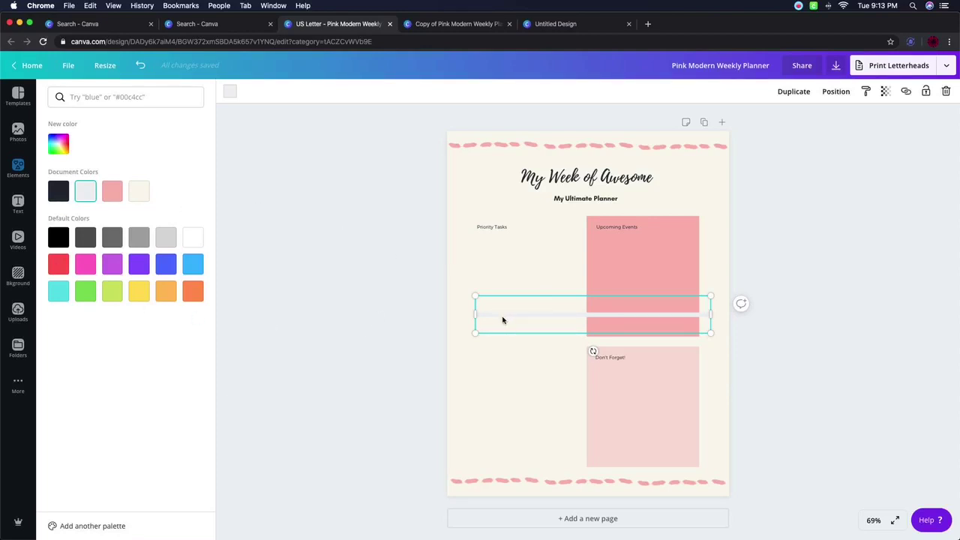
{"action": "left_click", "coordinate": [112, 191]}
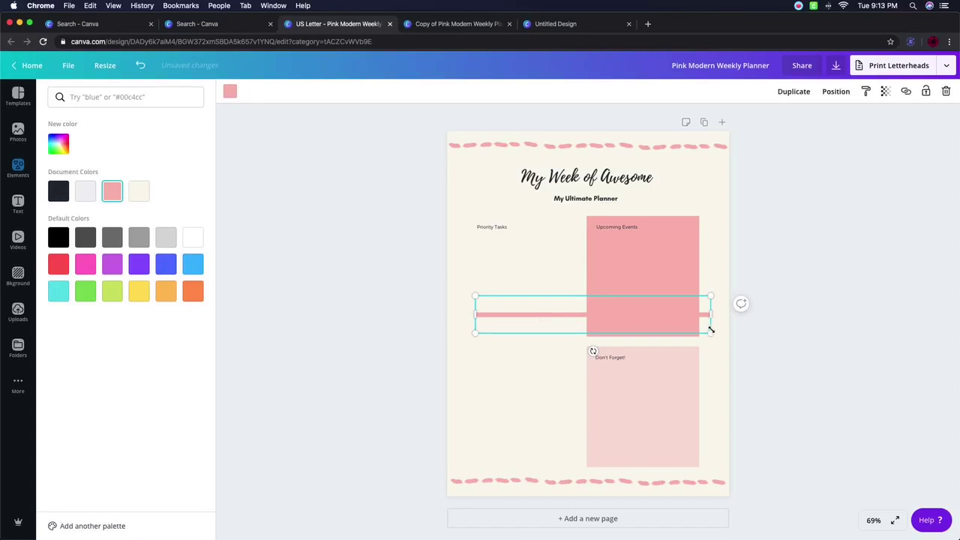
Shrink the pink line to a thin rule, place it below "Priority Tasks" and stretch it across that column
{"action": "left_click_drag", "start_coordinate": [705, 332], "coordinate": [558, 255]}
{"action": "left_click", "coordinate": [591, 278]}
{"action": "left_click", "coordinate": [539, 249]}
{"action": "left_click_drag", "start_coordinate": [560, 248], "coordinate": [489, 248]}
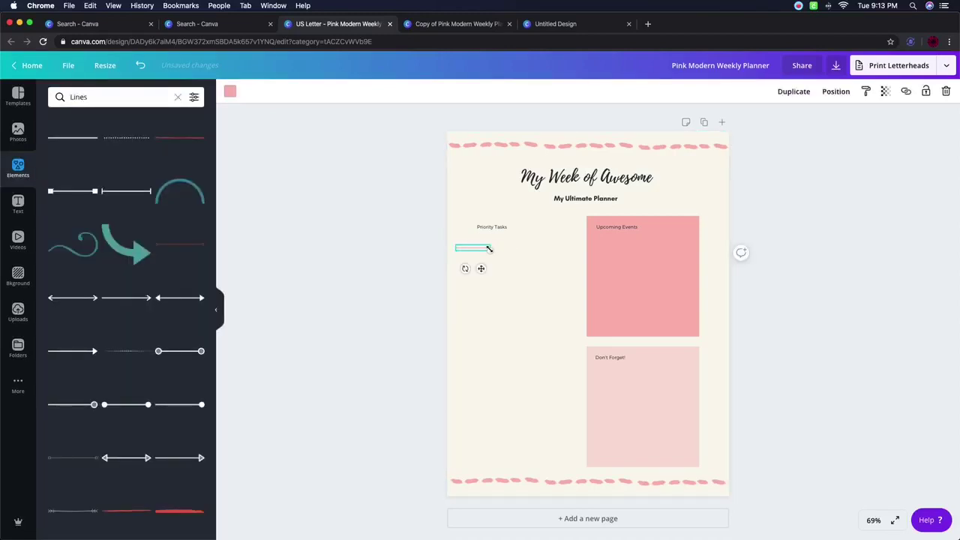
{"action": "left_click_drag", "start_coordinate": [490, 248], "coordinate": [577, 250]}
{"action": "left_click", "coordinate": [554, 288]}
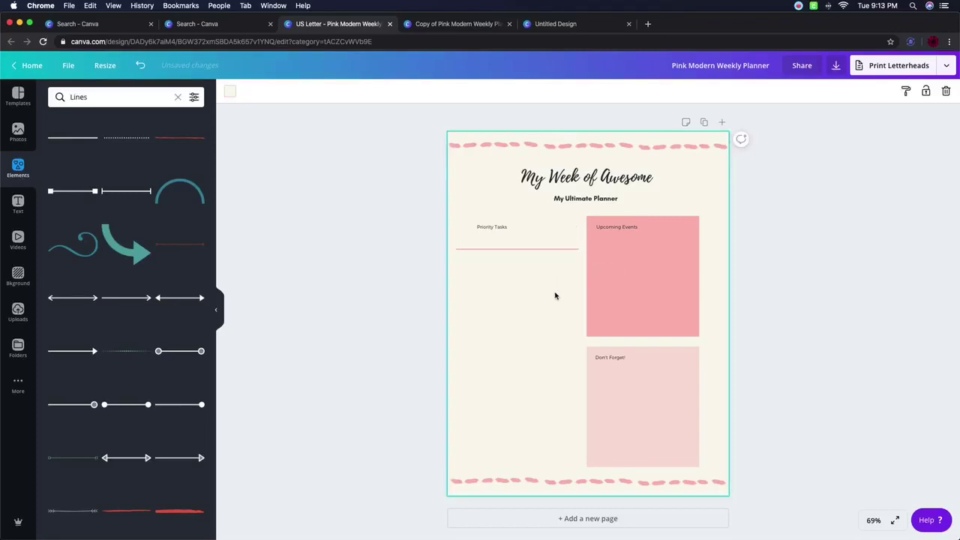
Duplicate the thin pink line twice and align the copies one below the other under the first line
{"action": "left_click", "coordinate": [485, 254]}
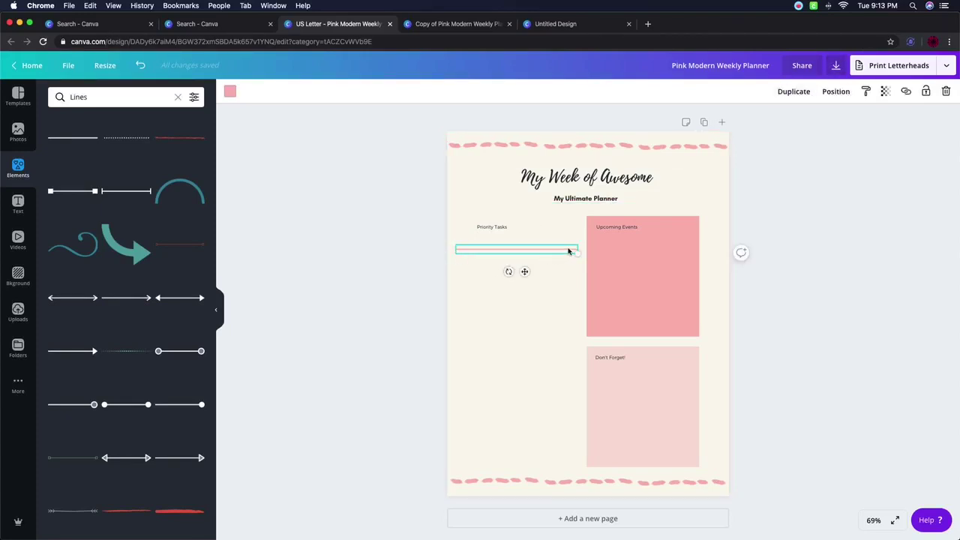
{"action": "left_click", "coordinate": [794, 91]}
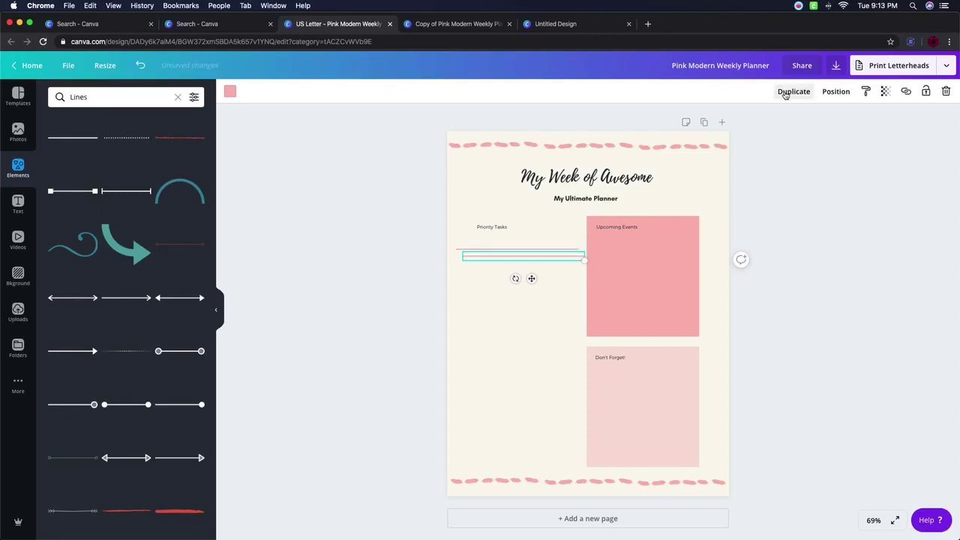
{"action": "mouse_move", "coordinate": [531, 277]}
{"action": "left_mouse_down"}
{"action": "mouse_move", "coordinate": [519, 280]}
{"action": "mouse_move", "coordinate": [525, 288]}
{"action": "left_mouse_up"}
{"action": "left_click", "coordinate": [796, 92]}
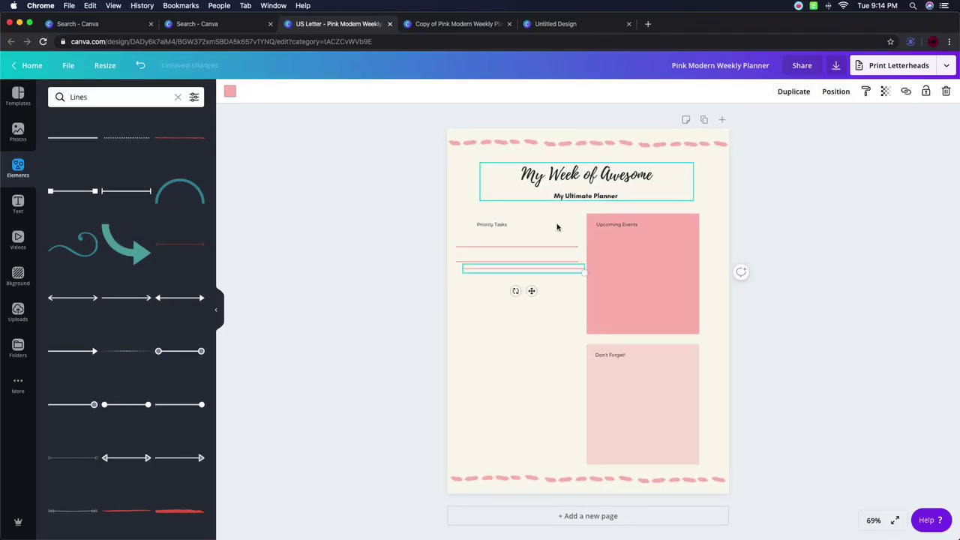
{"action": "left_click_drag", "start_coordinate": [535, 273], "coordinate": [528, 283]}
Align the third pink line under the first two, then add a duplicate of it below as a fourth writing line
{"action": "left_click", "coordinate": [802, 113]}
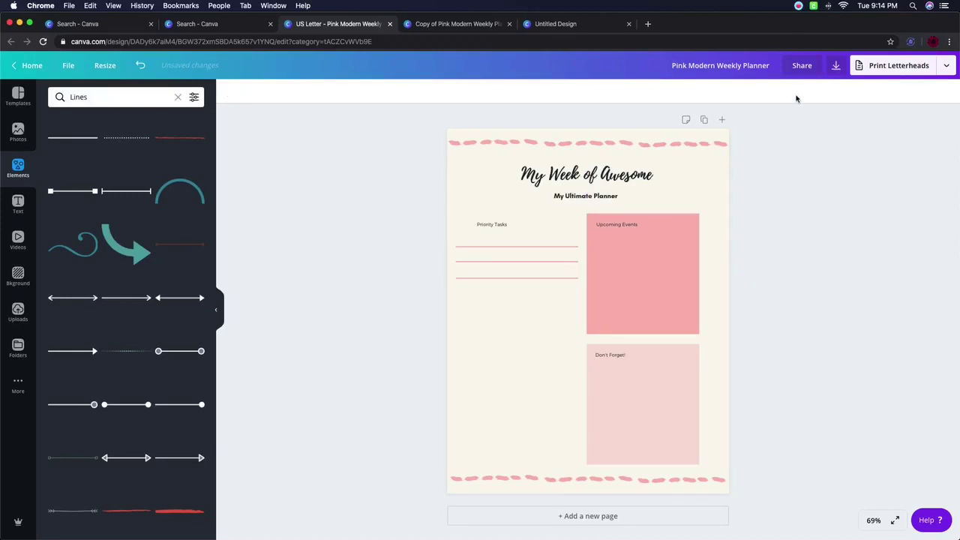
{"action": "left_click", "coordinate": [525, 278]}
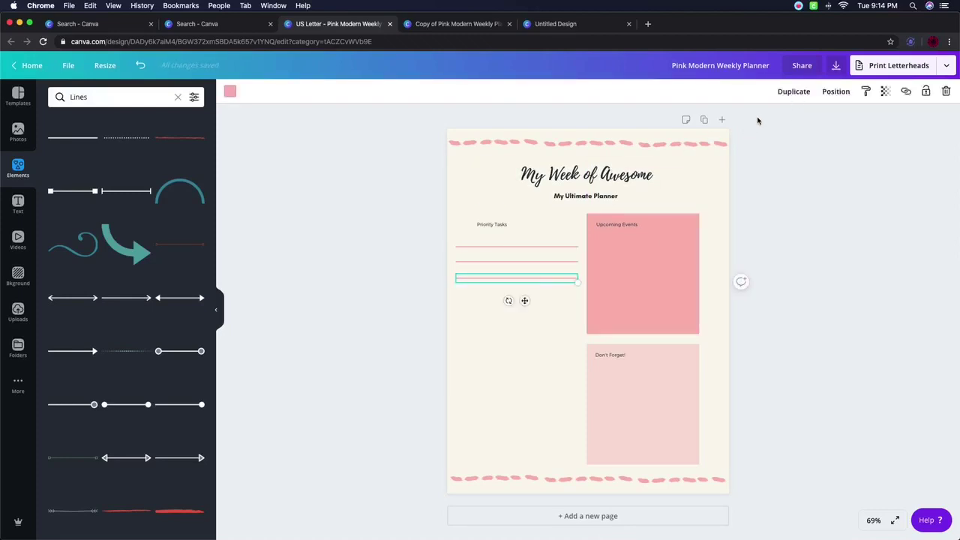
{"action": "left_click", "coordinate": [792, 92]}
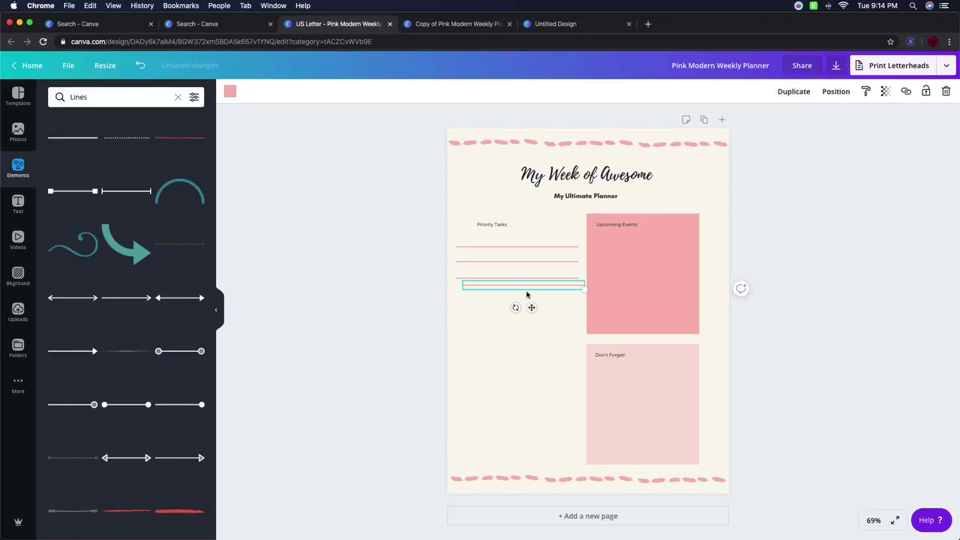
{"action": "left_click_drag", "start_coordinate": [525, 292], "coordinate": [520, 297]}
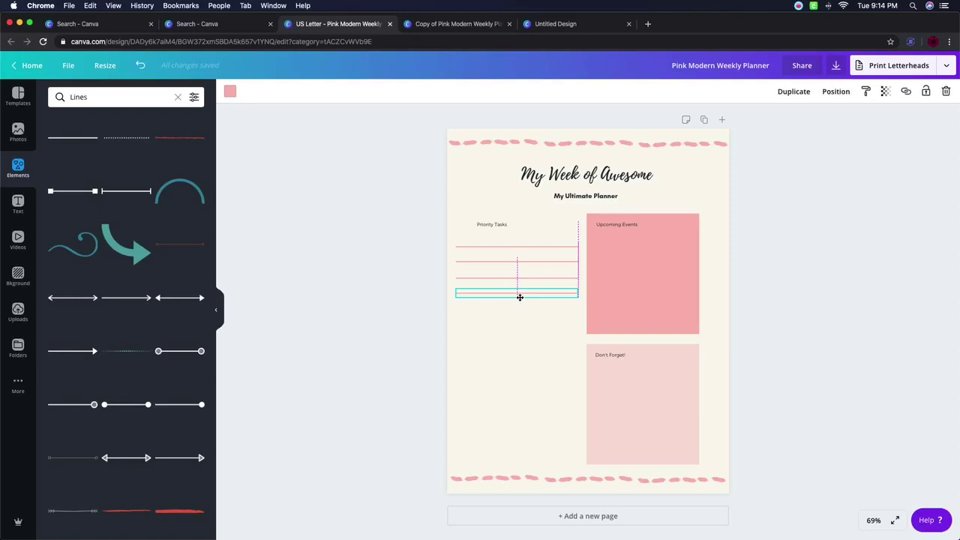
{"action": "left_click_drag", "start_coordinate": [519, 296], "coordinate": [521, 296]}
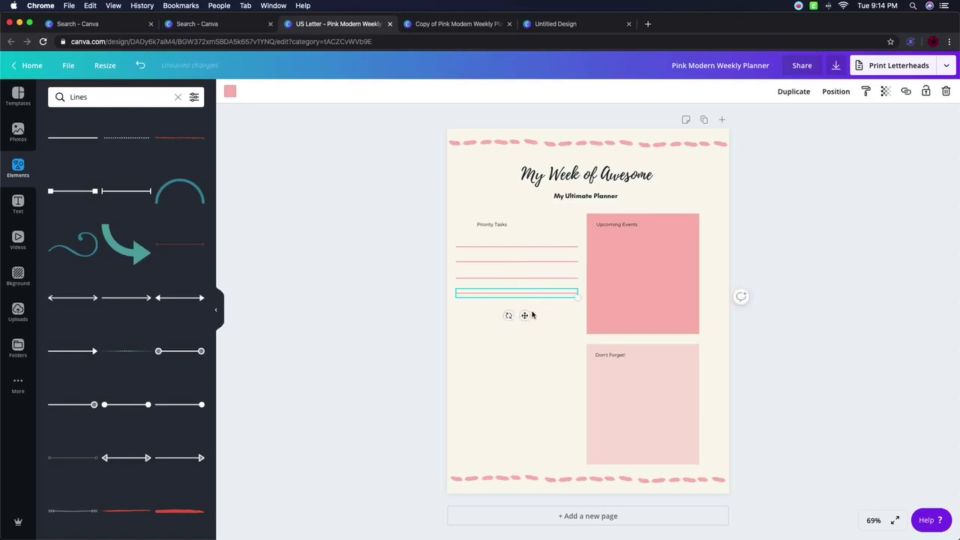
Duplicate the lowest pink line twice and align the copies below as the fifth and sixth writing lines
{"action": "left_click", "coordinate": [516, 278]}
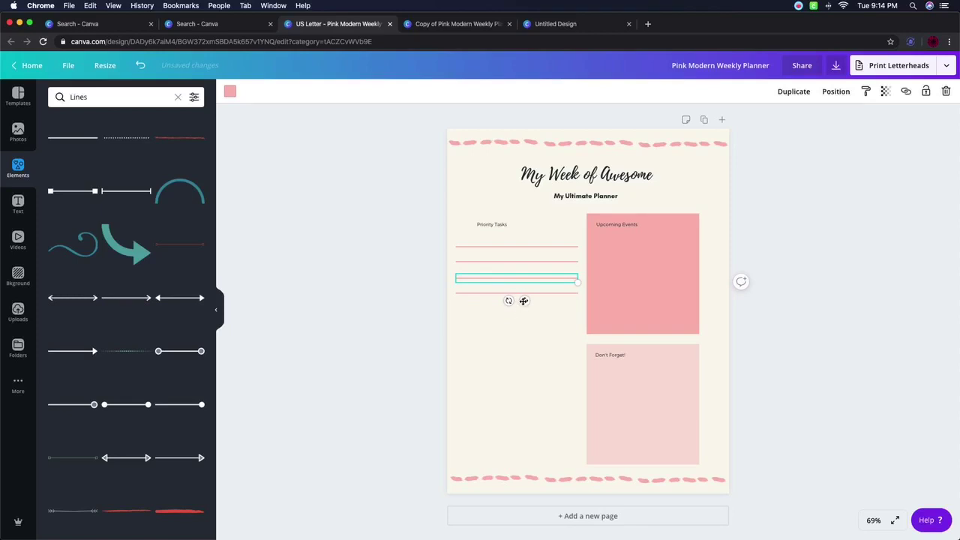
{"action": "left_click", "coordinate": [486, 293]}
{"action": "left_click", "coordinate": [793, 91]}
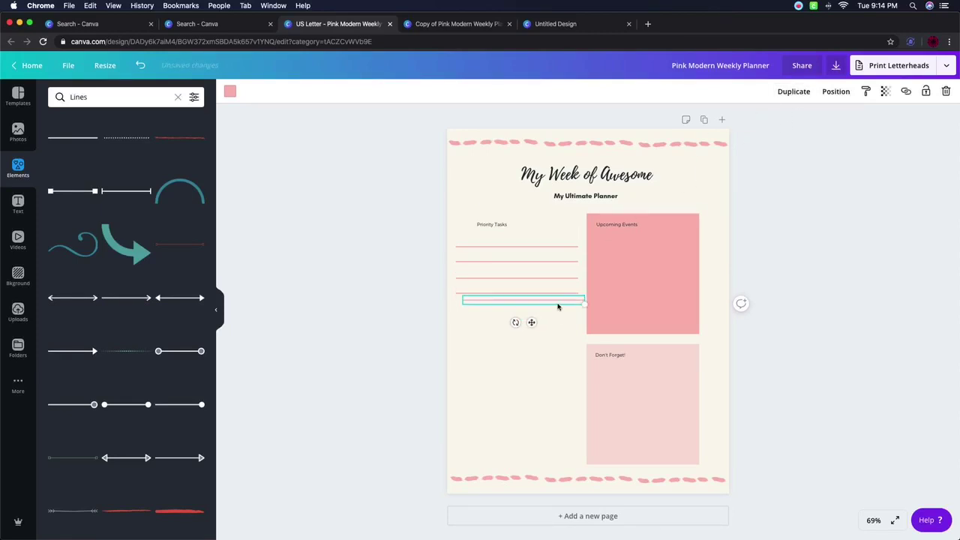
{"action": "left_click_drag", "start_coordinate": [530, 323], "coordinate": [525, 327]}
{"action": "left_click", "coordinate": [527, 352]}
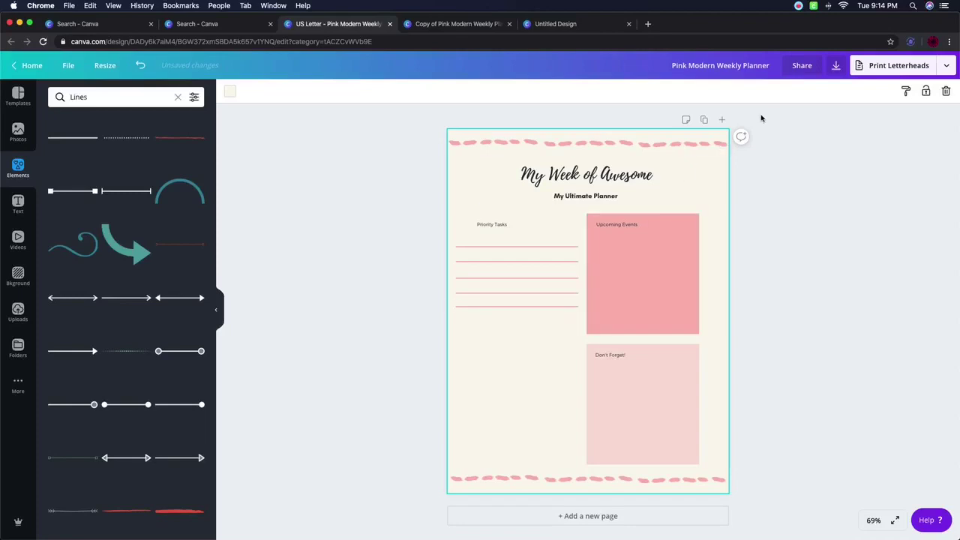
{"action": "left_click", "coordinate": [535, 307]}
{"action": "left_click", "coordinate": [793, 91]}
{"action": "left_click_drag", "start_coordinate": [528, 335], "coordinate": [525, 347]}
Move the second pink line down slightly to even out the spacing of the lines under "Priority Tasks"
{"action": "left_click", "coordinate": [482, 262]}
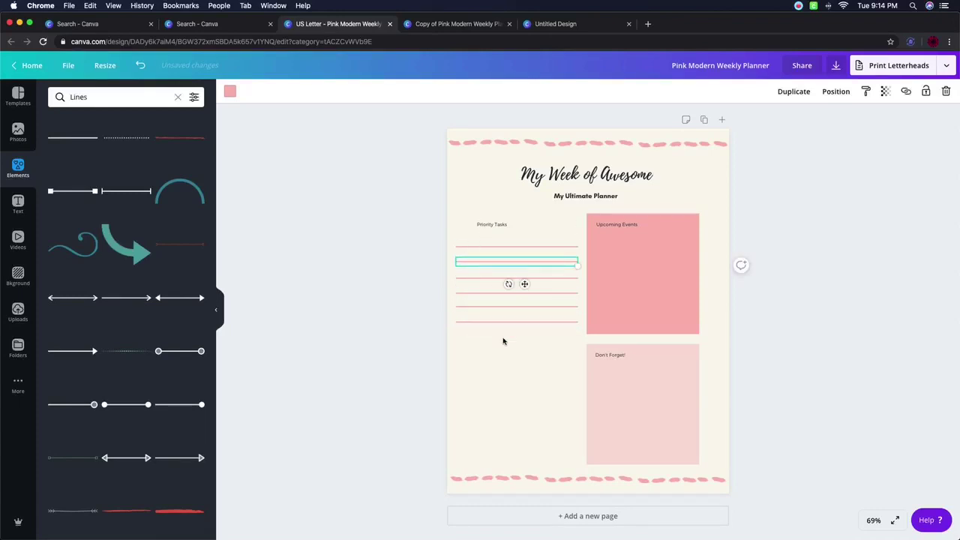
{"action": "left_click", "coordinate": [559, 373]}
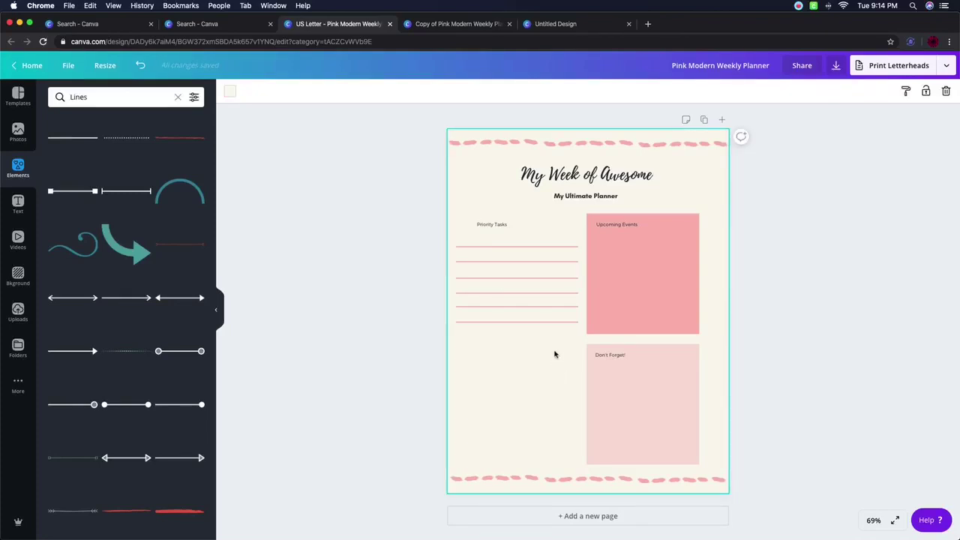
{"action": "left_click", "coordinate": [510, 265]}
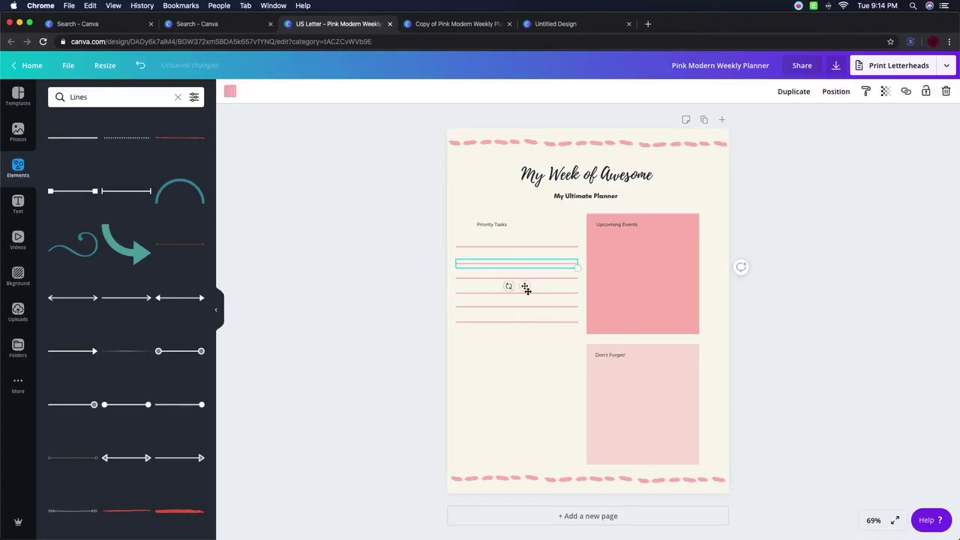
{"action": "left_click_drag", "start_coordinate": [525, 287], "coordinate": [527, 287]}
{"action": "left_click", "coordinate": [491, 283]}
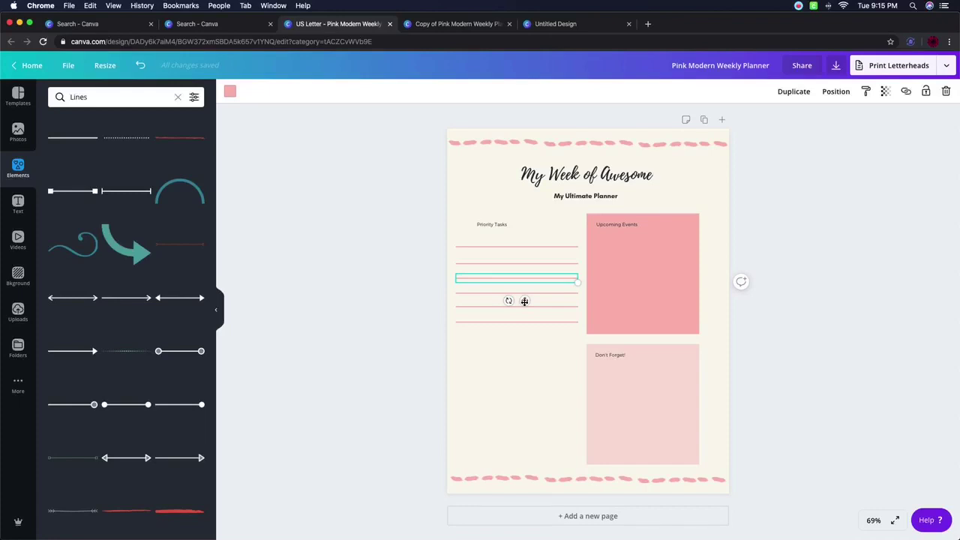
{"action": "left_click", "coordinate": [475, 296]}
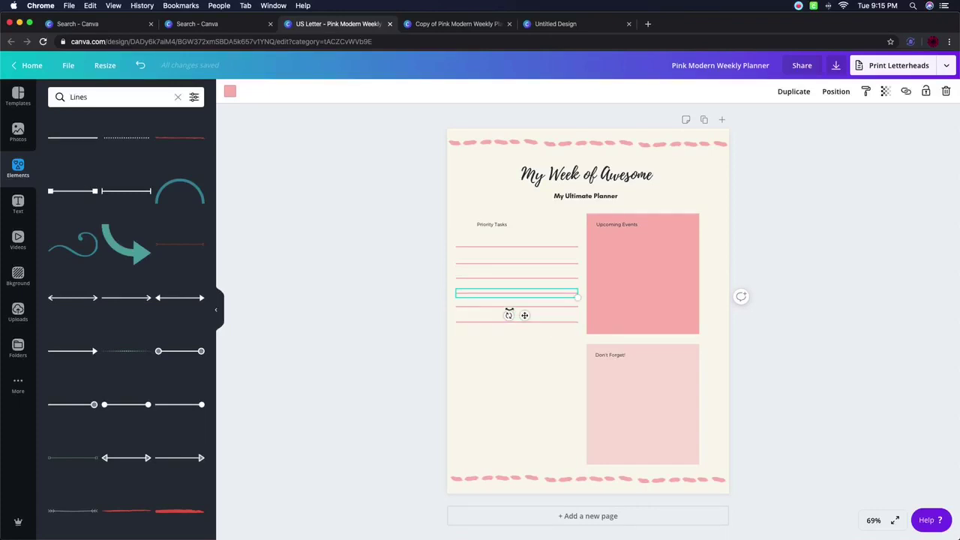
{"action": "left_click", "coordinate": [498, 323]}
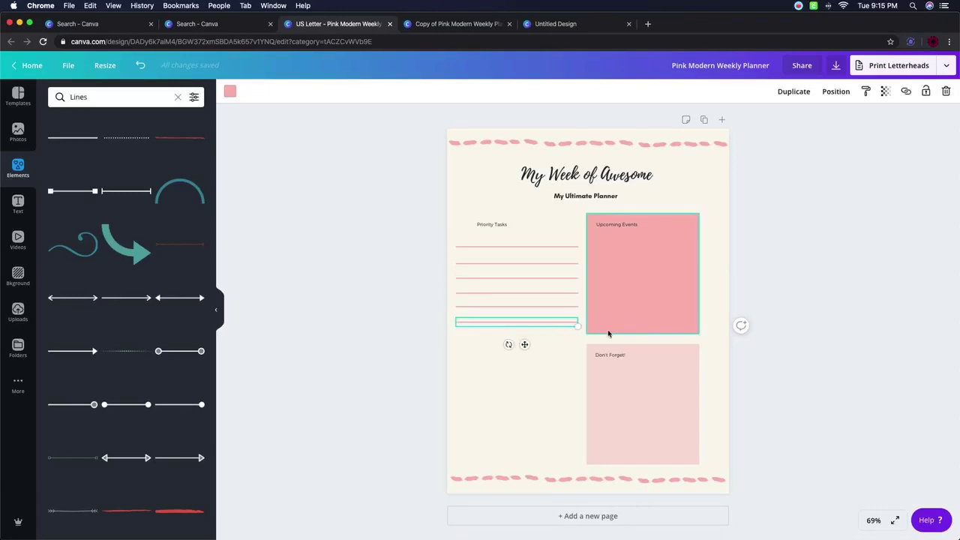
{"action": "left_click", "coordinate": [532, 350]}
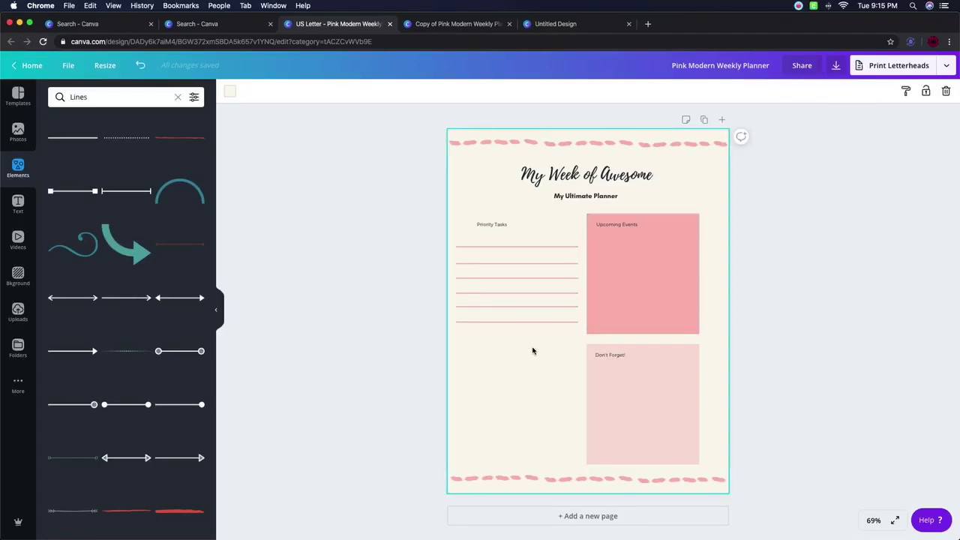
{"action": "left_click", "coordinate": [855, 202]}
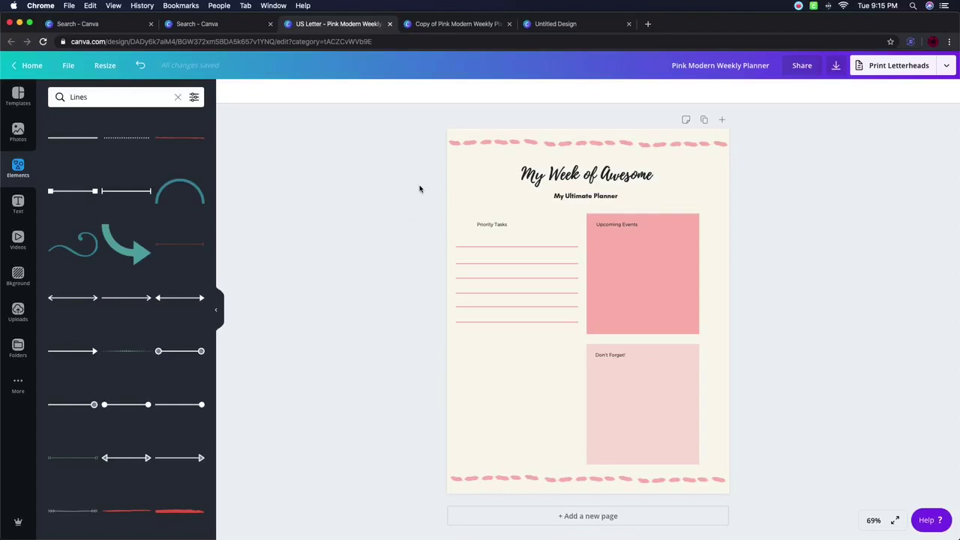
Examine the Goals lines in the open copy of the planner, then return to the Pink Modern Weekly Planner design
{"action": "left_click", "coordinate": [431, 23]}
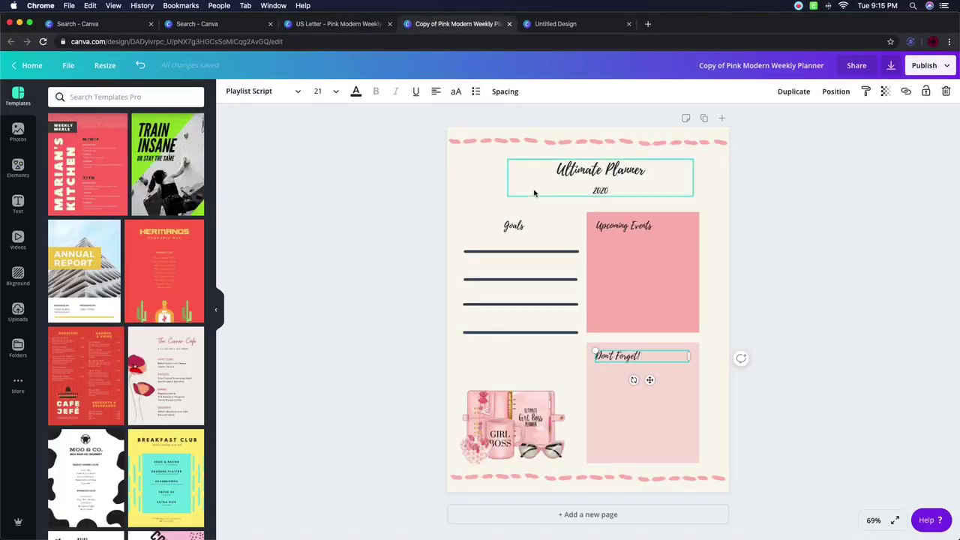
{"action": "left_click", "coordinate": [528, 256]}
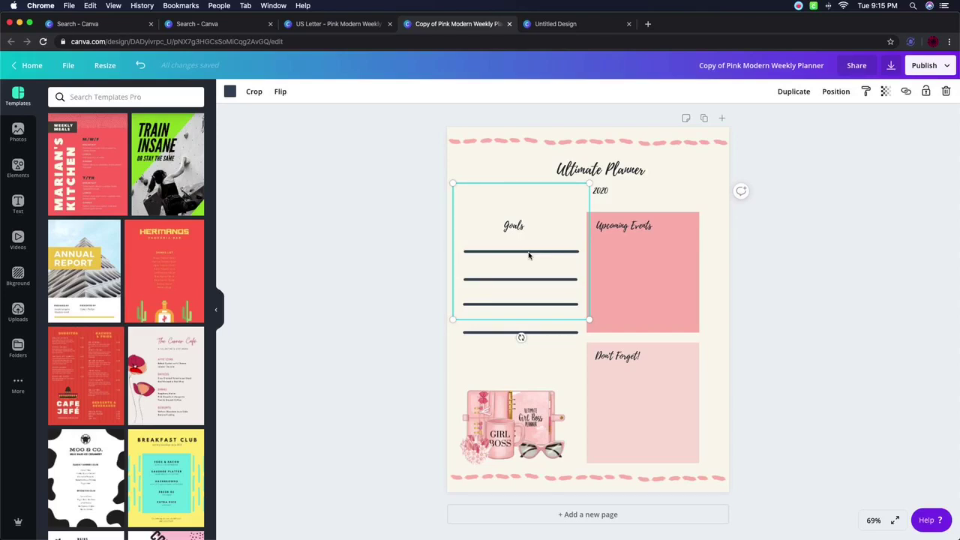
{"action": "left_click", "coordinate": [321, 25]}
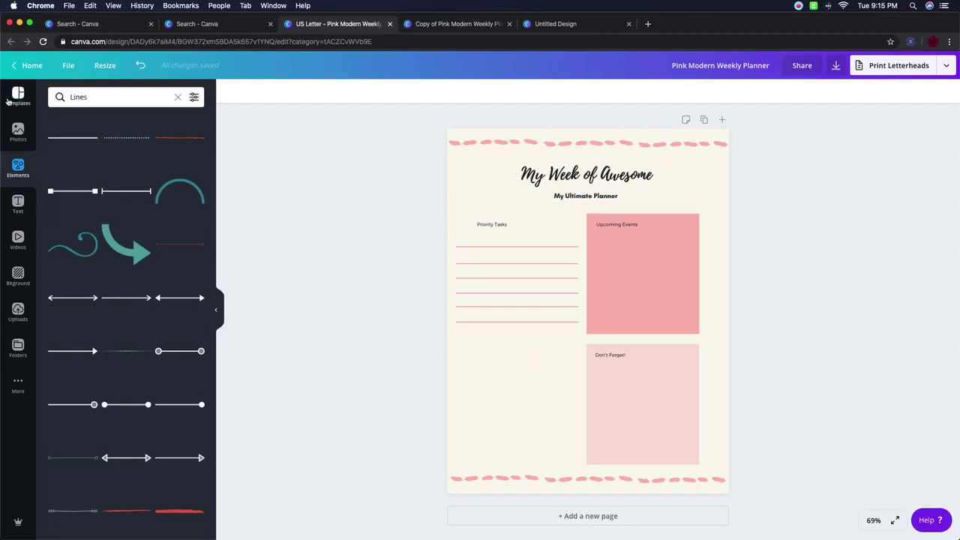
Add the uploaded illustration of the woman holding the Girl Boss planner to the page
{"action": "left_click", "coordinate": [17, 311]}
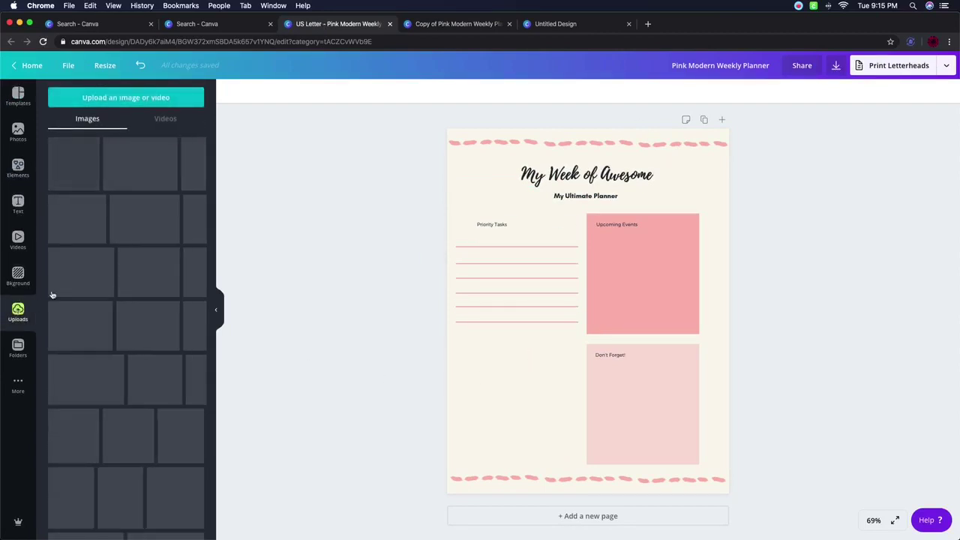
{"action": "scroll", "coordinate": [112, 208], "scroll_direction": "down", "scroll_amount": 2}
{"action": "scroll", "coordinate": [111, 209], "scroll_direction": "down", "scroll_amount": 3}
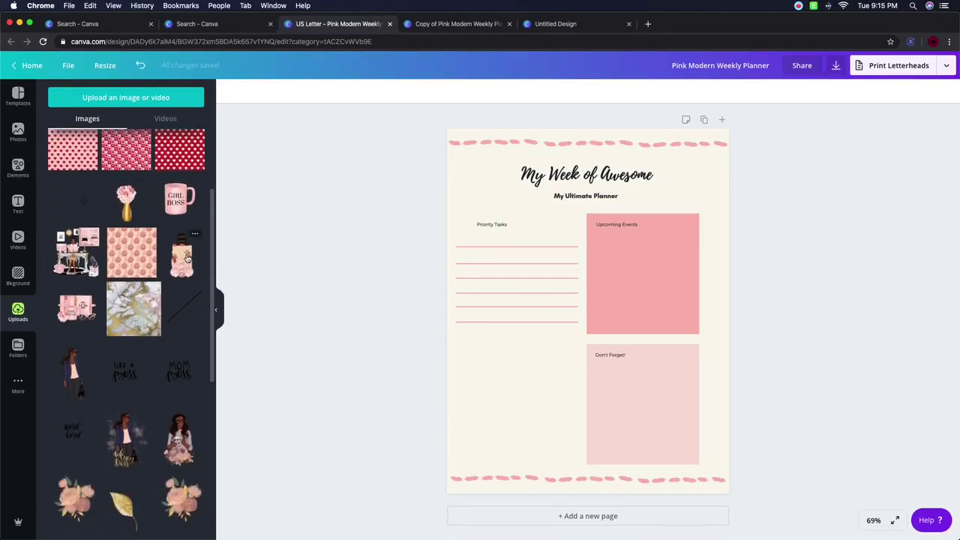
{"action": "left_click", "coordinate": [186, 258]}
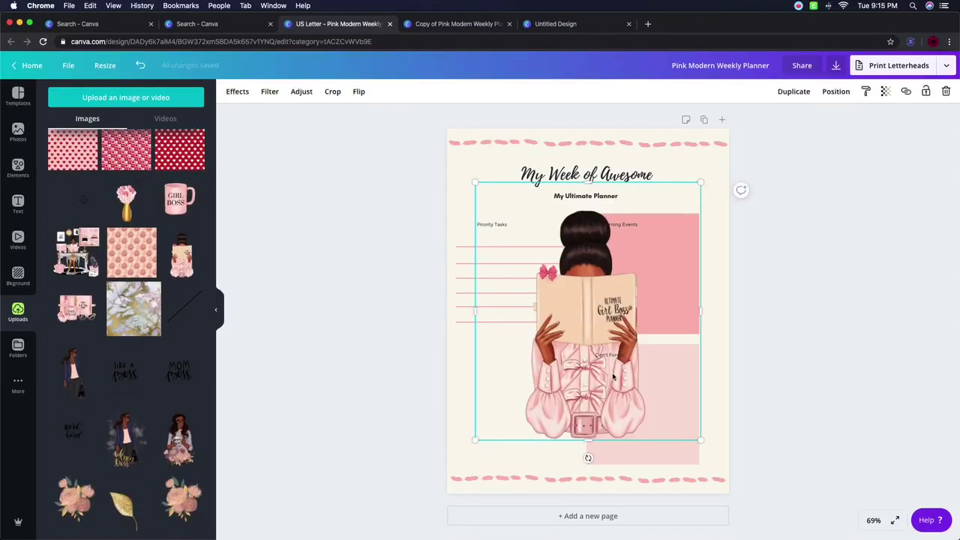
{"action": "mouse_move", "coordinate": [607, 366]}
{"action": "left_mouse_down"}
{"action": "mouse_move", "coordinate": [598, 346]}
{"action": "mouse_move", "coordinate": [553, 388]}
{"action": "mouse_move", "coordinate": [578, 321]}
{"action": "mouse_move", "coordinate": [676, 317]}
{"action": "mouse_move", "coordinate": [617, 404]}
{"action": "mouse_move", "coordinate": [591, 386]}
{"action": "mouse_move", "coordinate": [615, 363]}
{"action": "mouse_move", "coordinate": [600, 368]}
{"action": "left_mouse_up"}
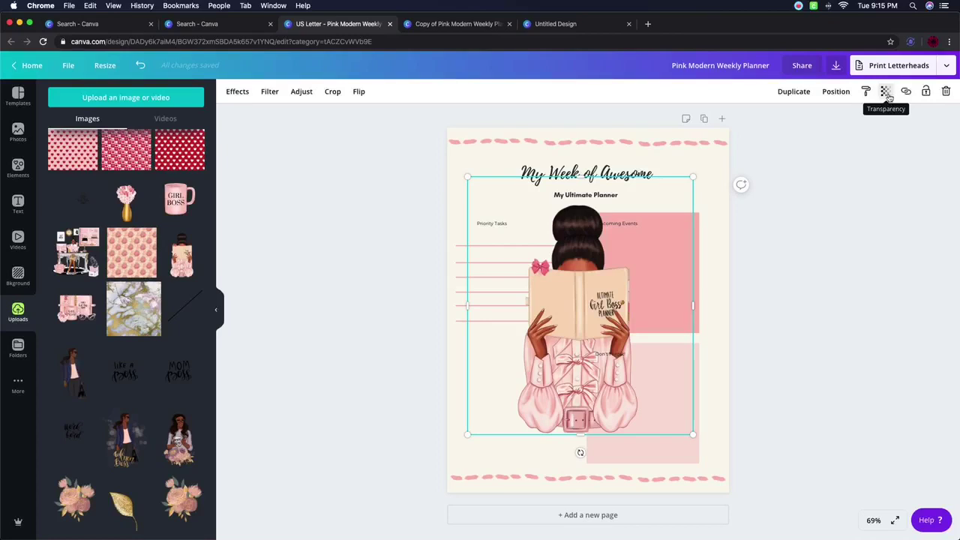
Set the woman illustration's transparency to 23 and move it over the "Priority Tasks" column
{"action": "left_click", "coordinate": [887, 95]}
{"action": "left_click_drag", "start_coordinate": [874, 117], "coordinate": [808, 121]}
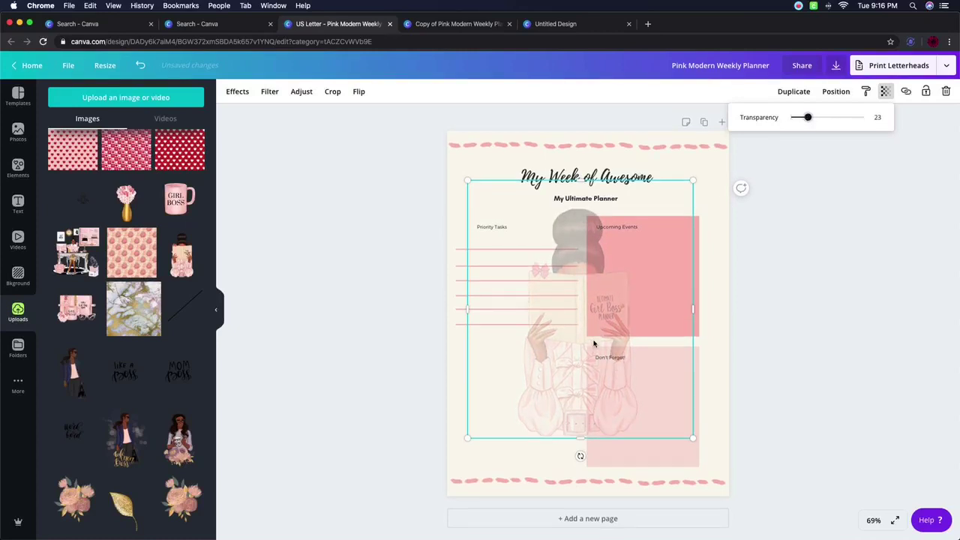
{"action": "left_click_drag", "start_coordinate": [598, 367], "coordinate": [556, 370]}
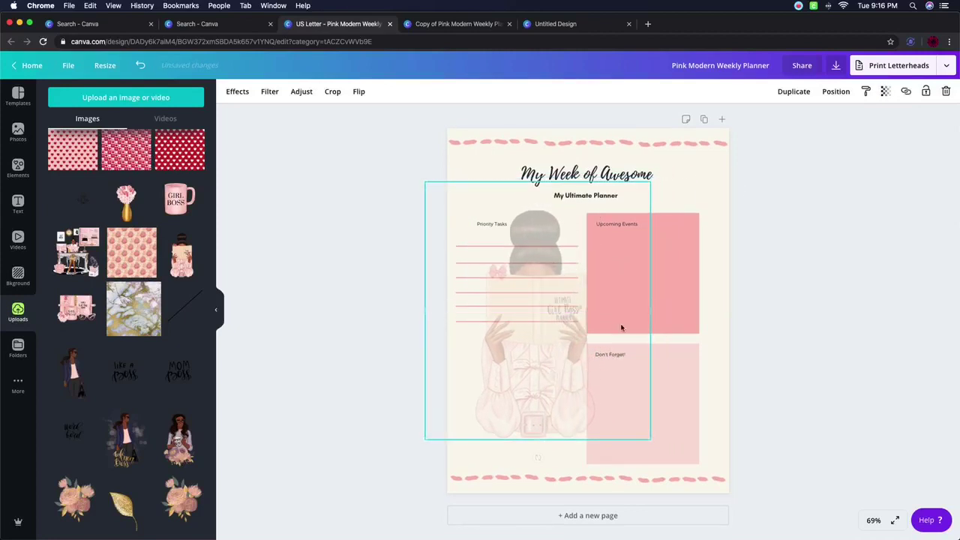
{"action": "left_click_drag", "start_coordinate": [531, 375], "coordinate": [511, 385]}
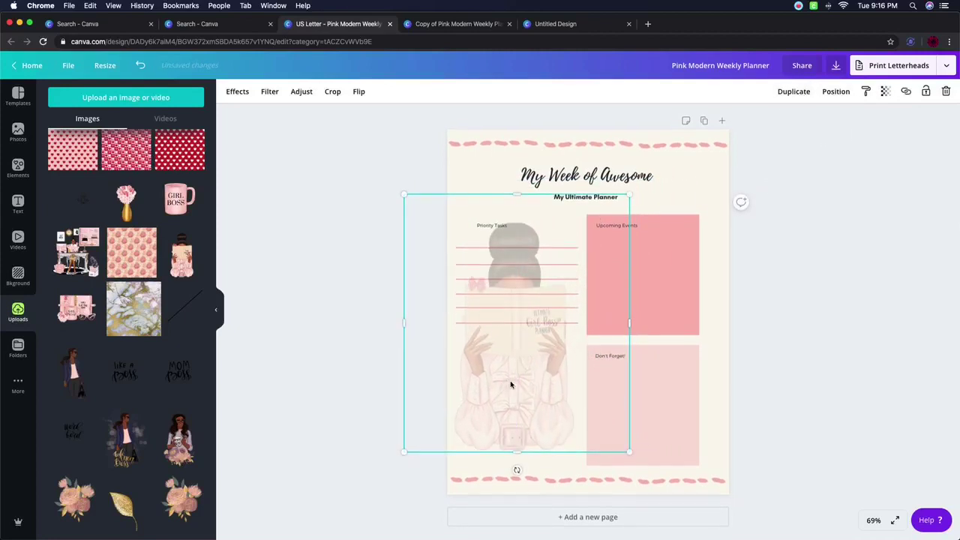
Send the faded woman illustration to the back, behind the writing lines and the pink boxes
{"action": "left_click", "coordinate": [834, 92]}
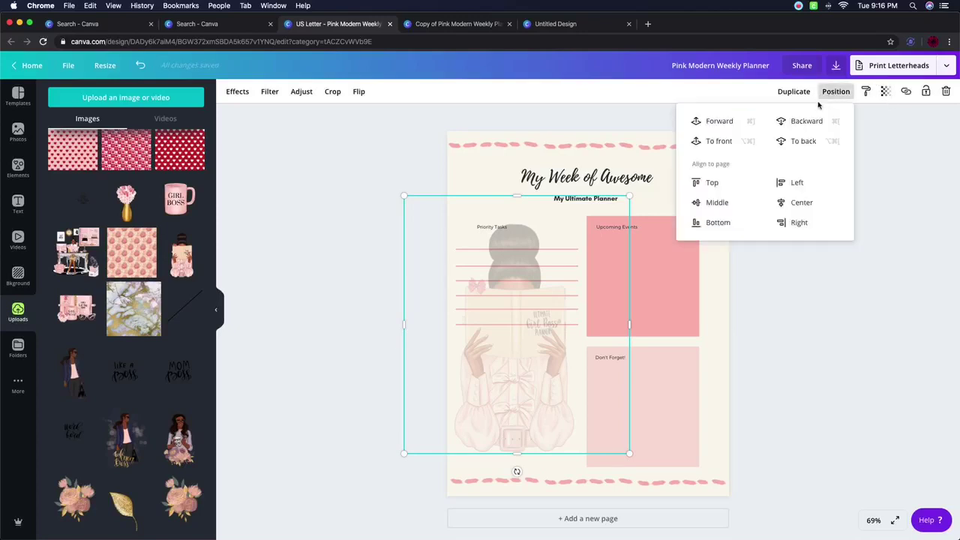
{"action": "left_click", "coordinate": [807, 124]}
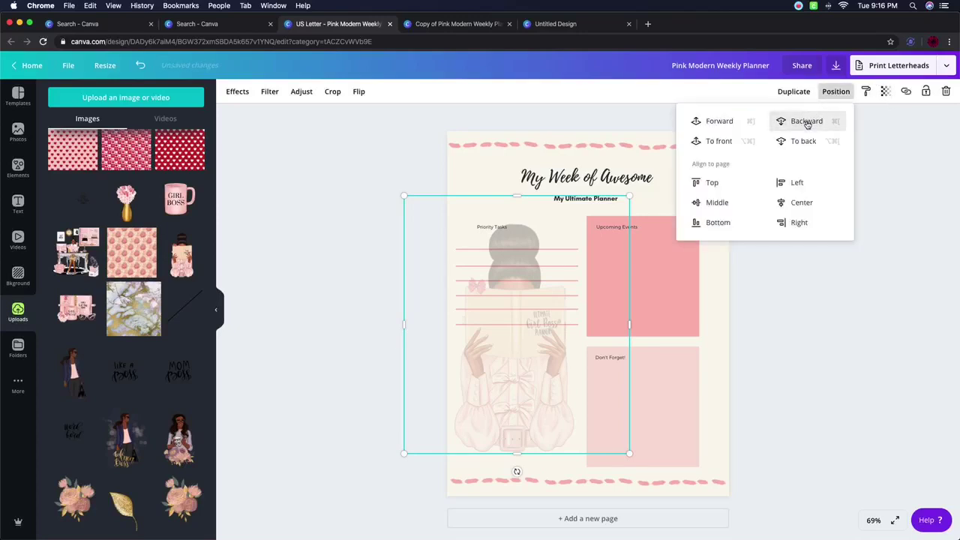
{"action": "left_click", "coordinate": [802, 141]}
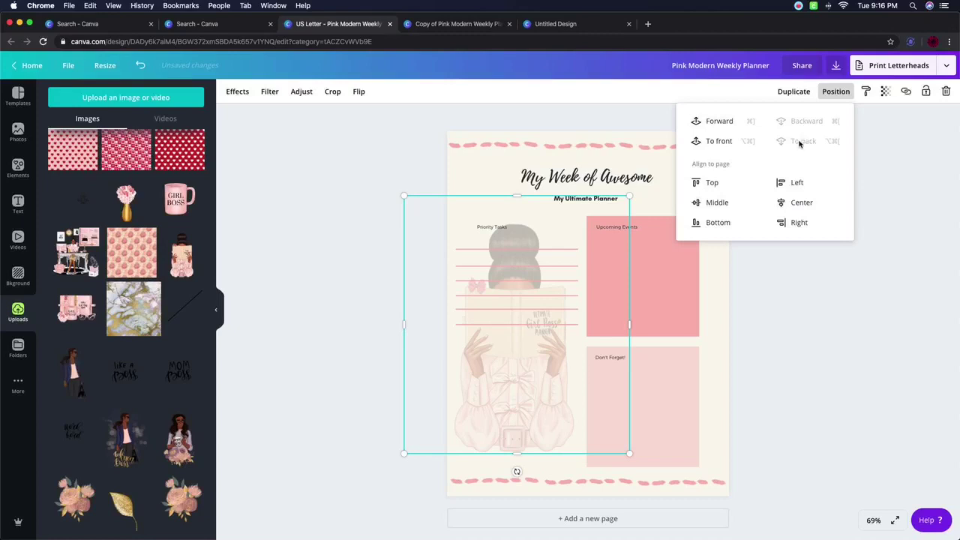
{"action": "left_click", "coordinate": [323, 212]}
{"action": "left_click", "coordinate": [407, 187]}
Fade the woman illustration further by setting its transparency to 16
{"action": "left_click", "coordinate": [516, 290]}
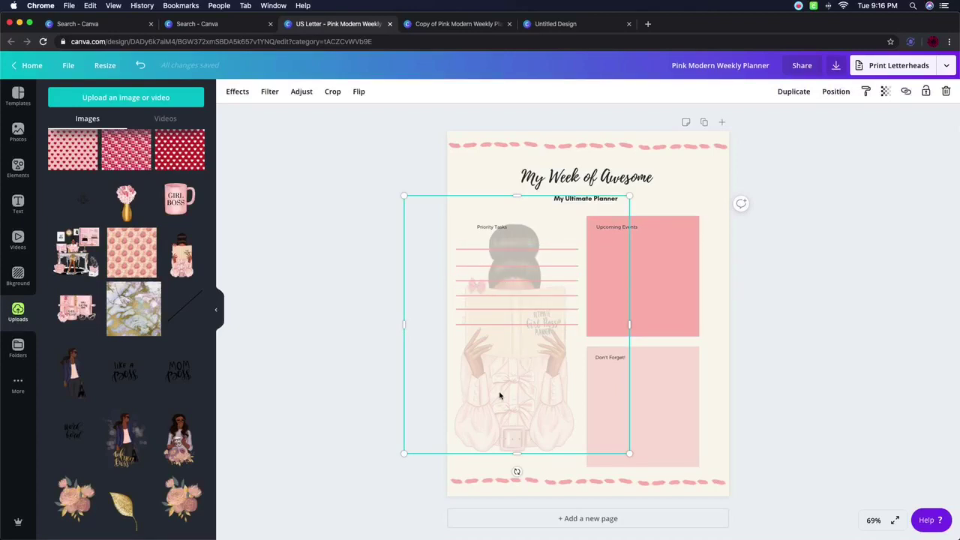
{"action": "left_click", "coordinate": [885, 91]}
{"action": "left_click_drag", "start_coordinate": [862, 118], "coordinate": [798, 122]}
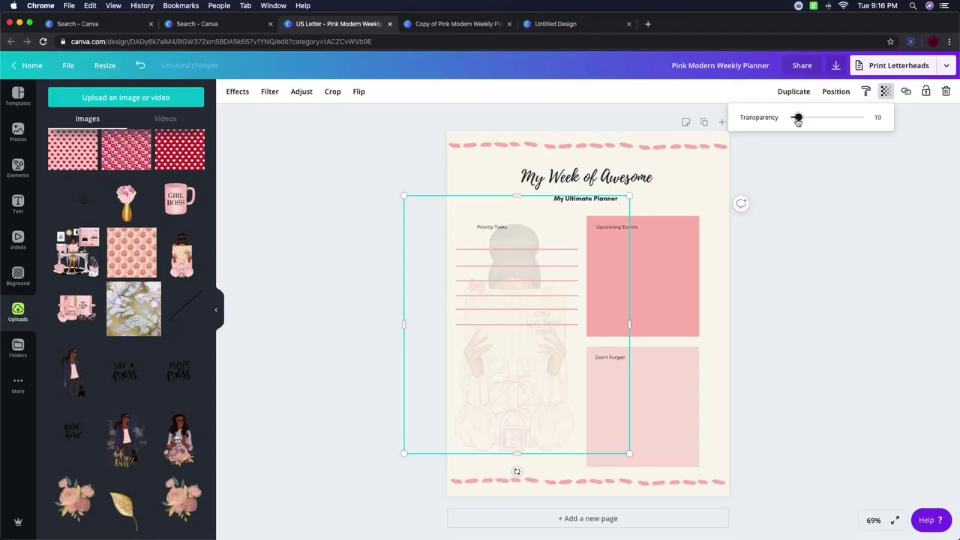
{"action": "left_click_drag", "start_coordinate": [797, 121], "coordinate": [802, 120]}
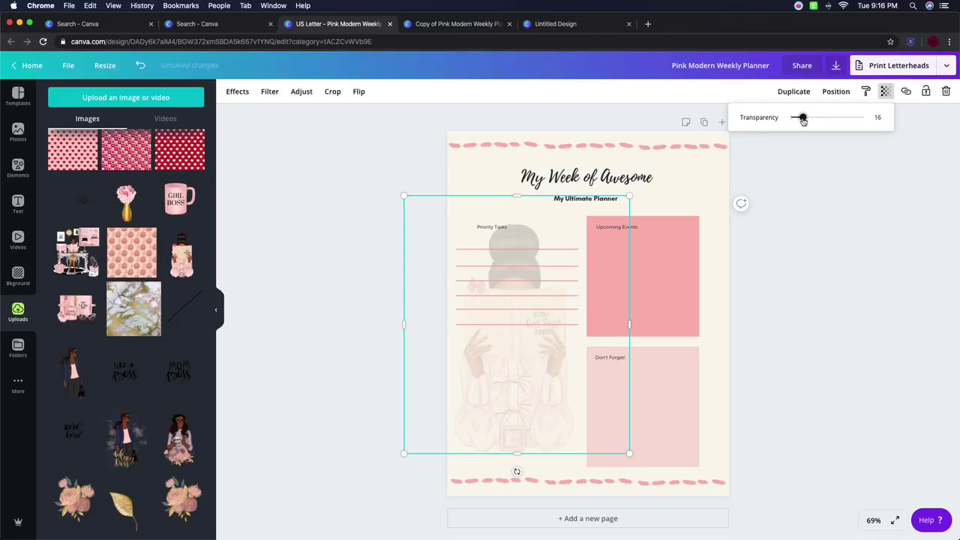
{"action": "left_click", "coordinate": [351, 146]}
{"action": "left_click", "coordinate": [825, 175]}
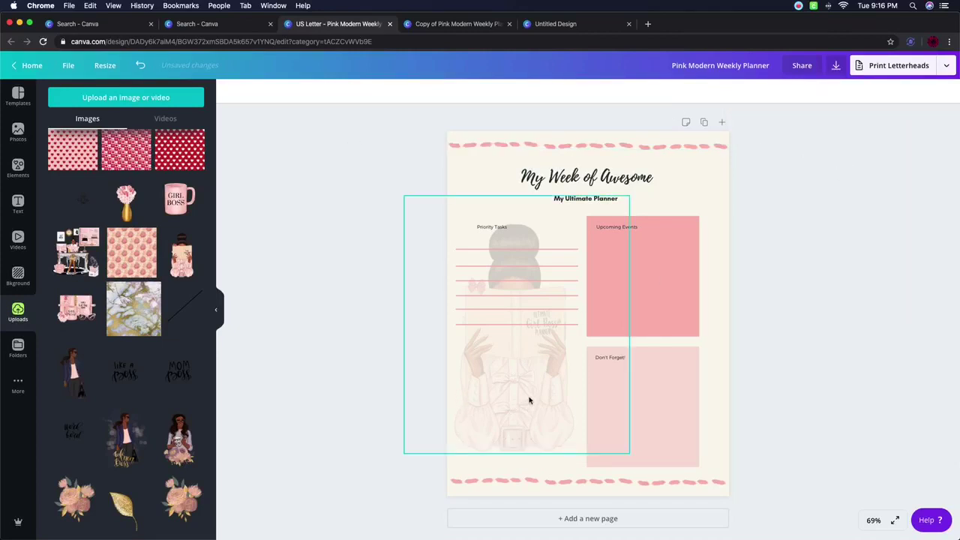
Move the faded illustration down slightly so it ends just above the dashed border at the foot of the page
{"action": "left_click_drag", "start_coordinate": [523, 376], "coordinate": [523, 388]}
{"action": "left_click", "coordinate": [803, 206]}
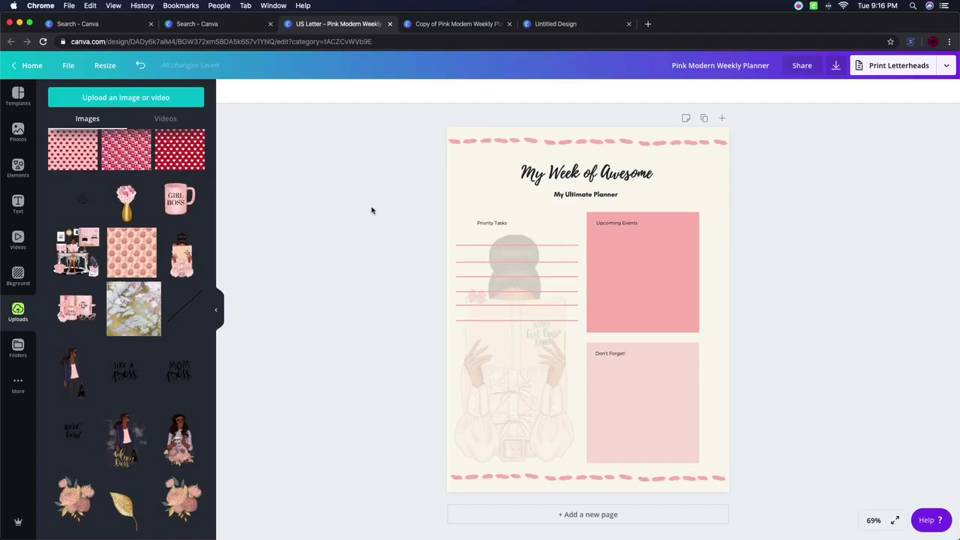
{"action": "left_click_drag", "start_coordinate": [403, 207], "coordinate": [581, 251]}
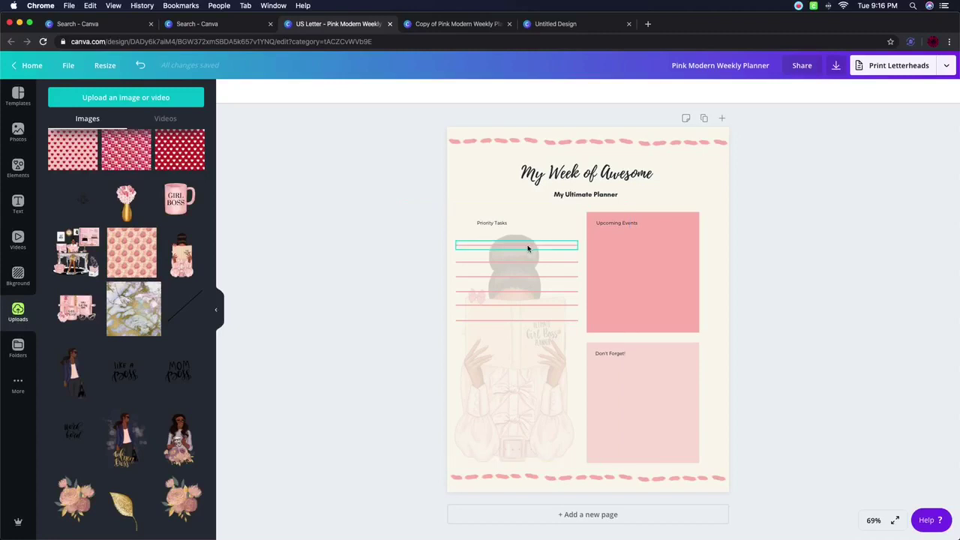
Recolor the six pink writing lines under "Priority Tasks" with the near-black document color
{"action": "left_click", "coordinate": [228, 94]}
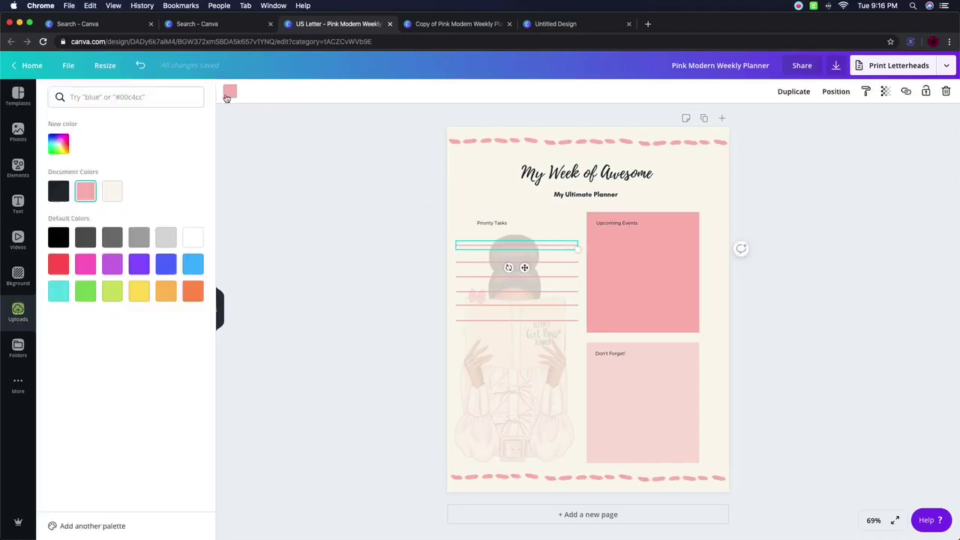
{"action": "left_click", "coordinate": [54, 186]}
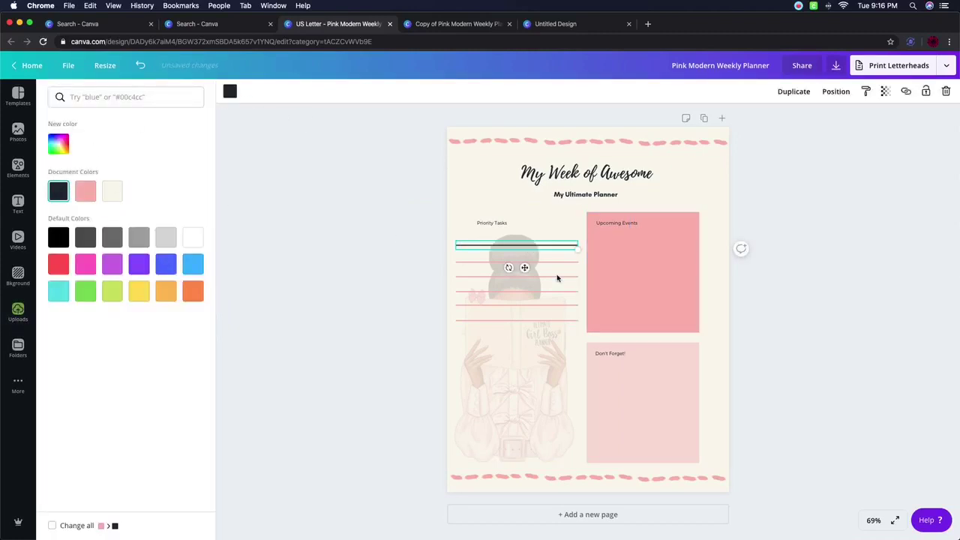
{"action": "left_click", "coordinate": [493, 263]}
{"action": "left_click", "coordinate": [58, 191]}
{"action": "left_click", "coordinate": [484, 276]}
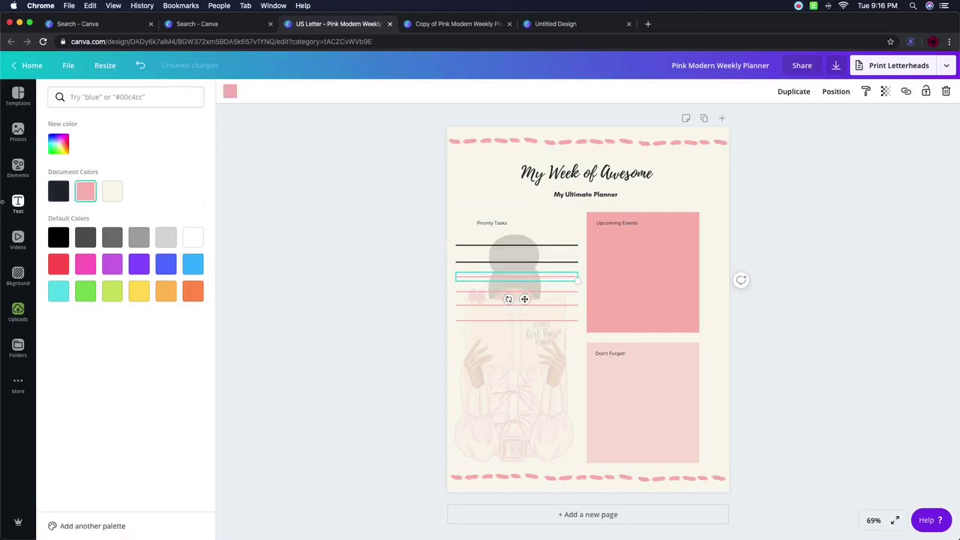
{"action": "left_click", "coordinate": [59, 194]}
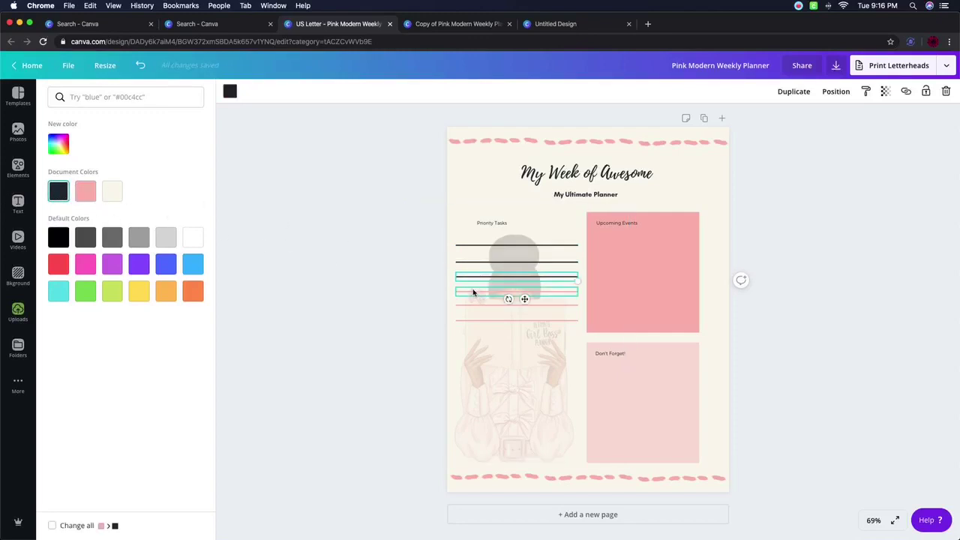
{"action": "left_click", "coordinate": [482, 293]}
{"action": "left_click", "coordinate": [60, 192]}
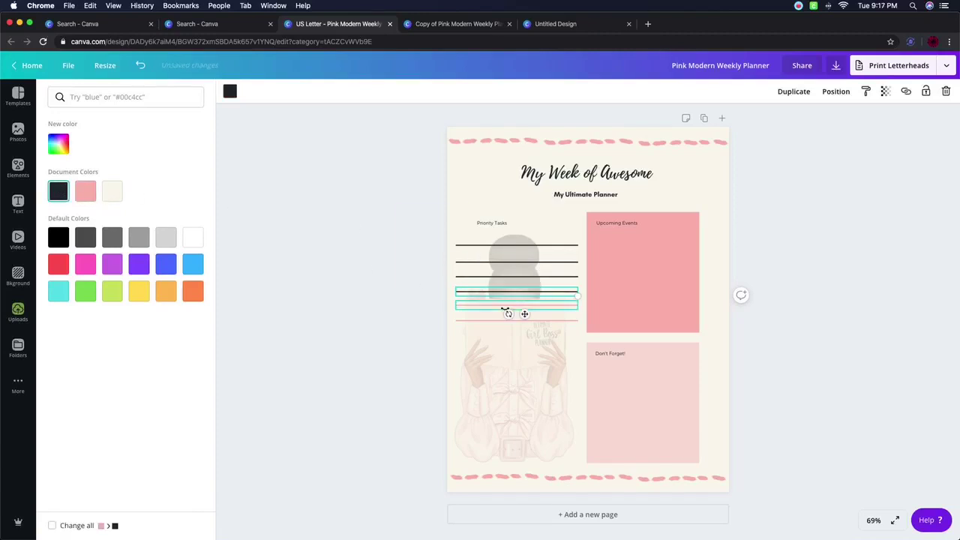
{"action": "left_click", "coordinate": [500, 306]}
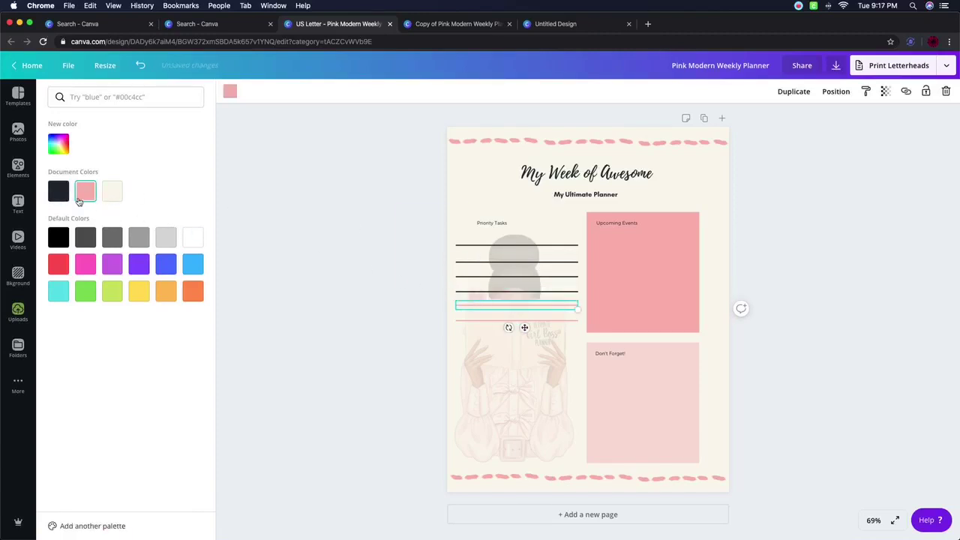
{"action": "left_click", "coordinate": [58, 192]}
{"action": "left_click", "coordinate": [475, 326]}
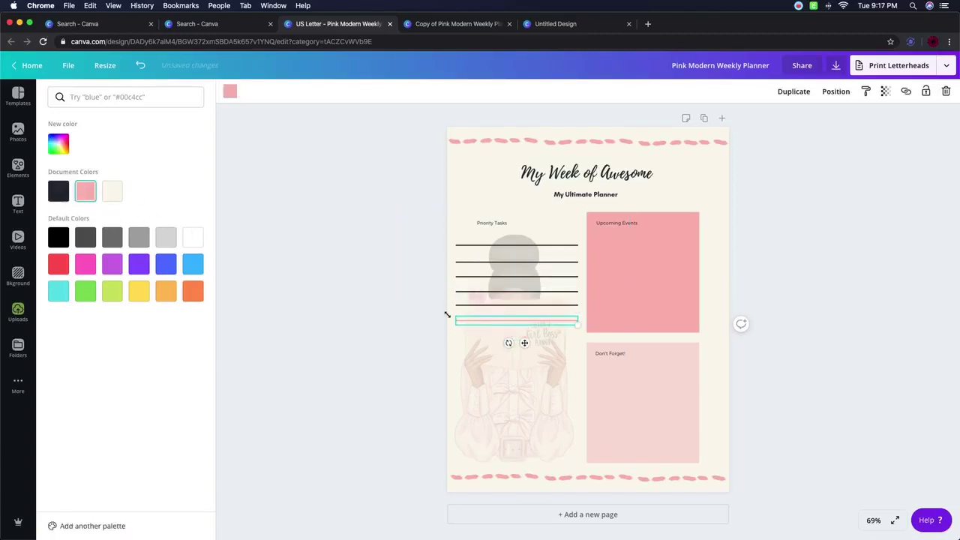
{"action": "left_click", "coordinate": [58, 192]}
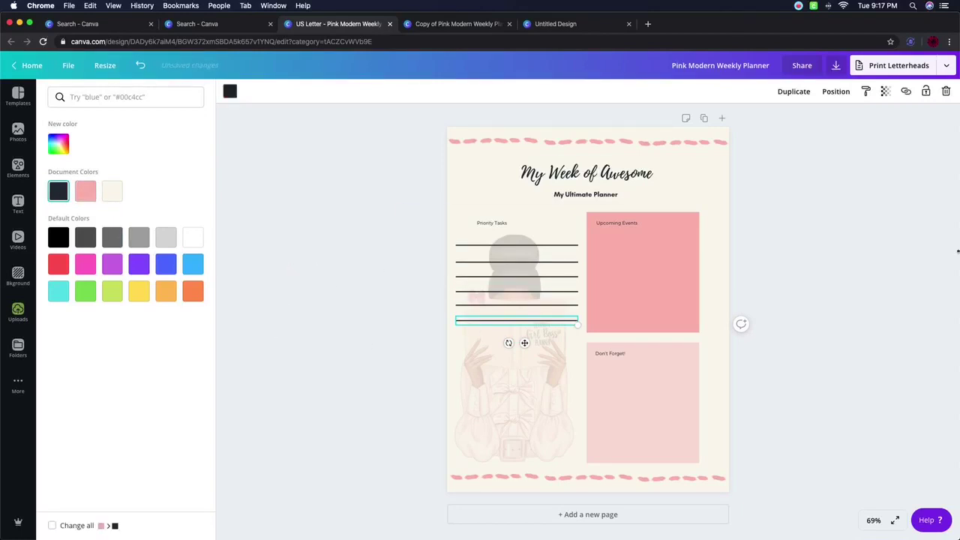
{"action": "key", "text": "Escape"}
{"action": "key", "text": "Escape"}
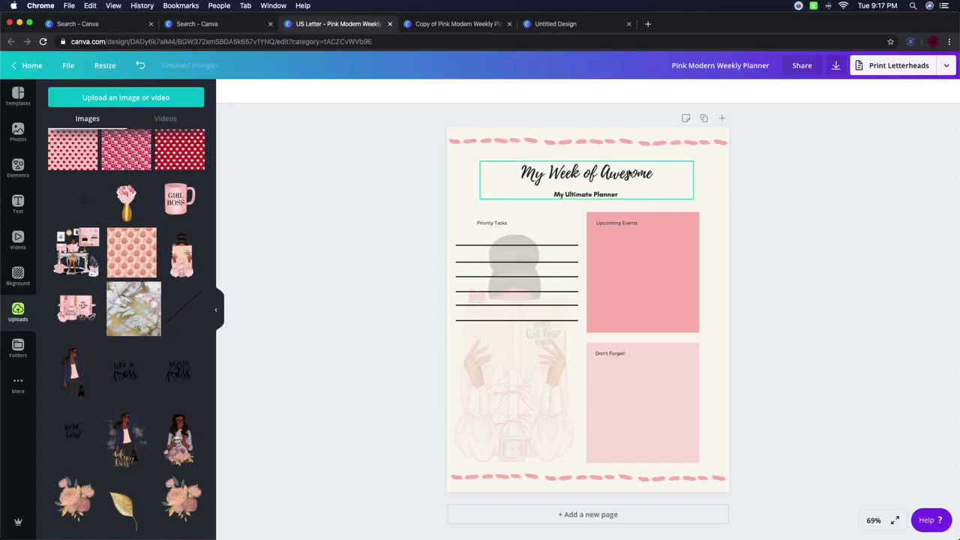
Replace the script heading "My Week of Awesome" with "My Ultimate Planner", keeping the Playlist Script font
{"action": "left_click", "coordinate": [630, 172]}
{"action": "left_click_drag", "start_coordinate": [661, 172], "coordinate": [502, 171]}
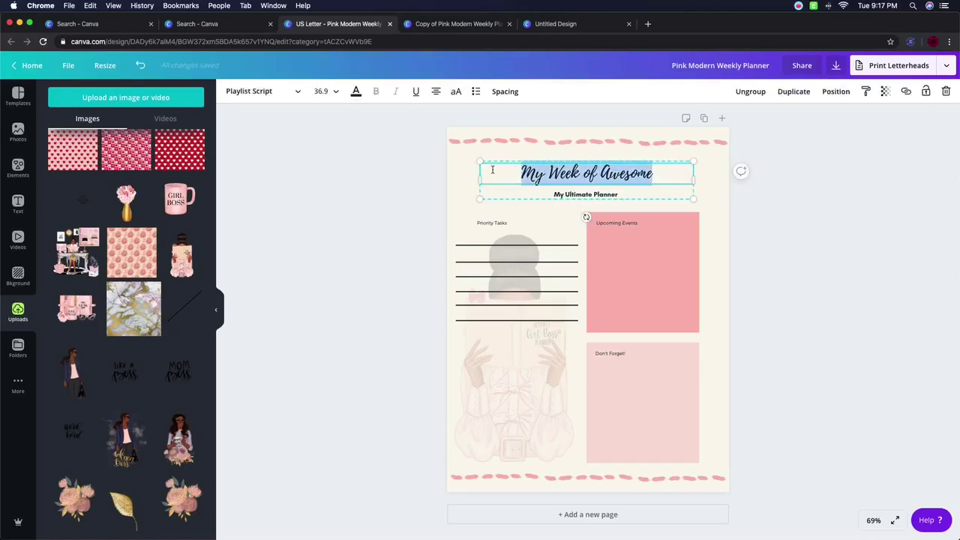
{"action": "type", "text": "My"}
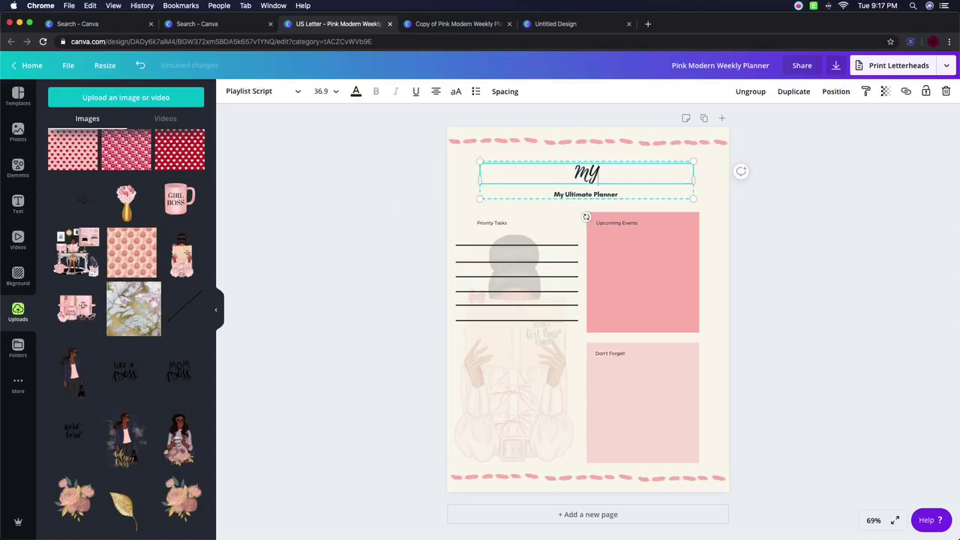
{"action": "key", "text": "BackSpace"}
{"action": "key", "text": "BackSpace"}
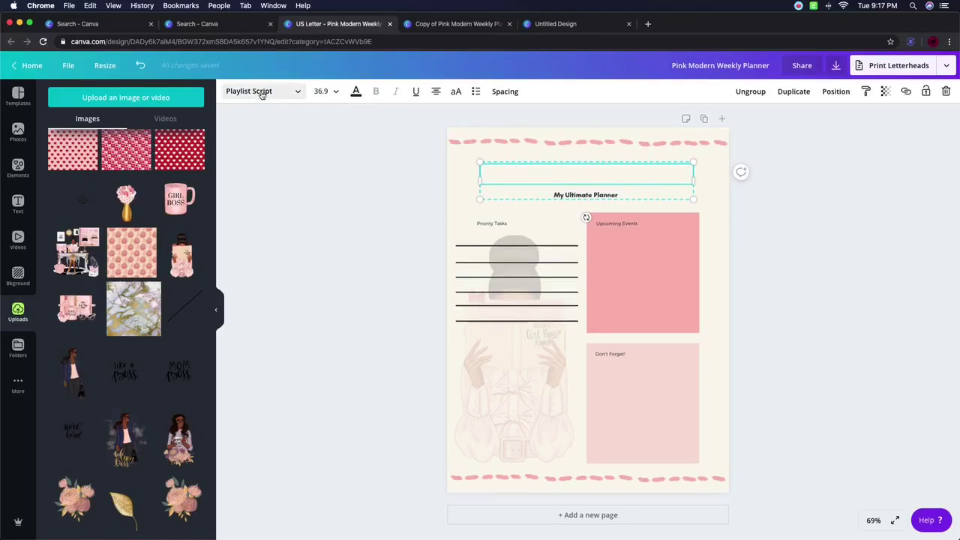
{"action": "left_click", "coordinate": [300, 92]}
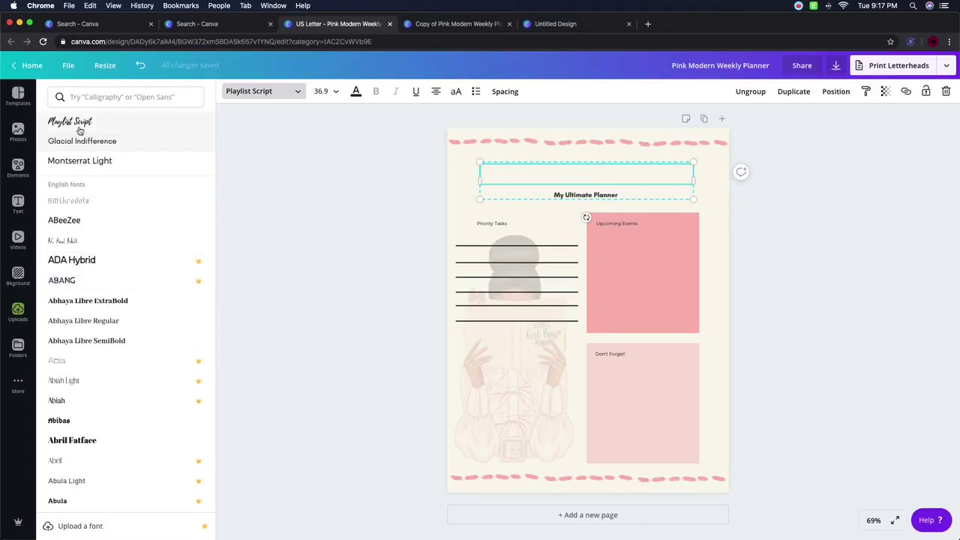
{"action": "type", "text": "My Ul"}
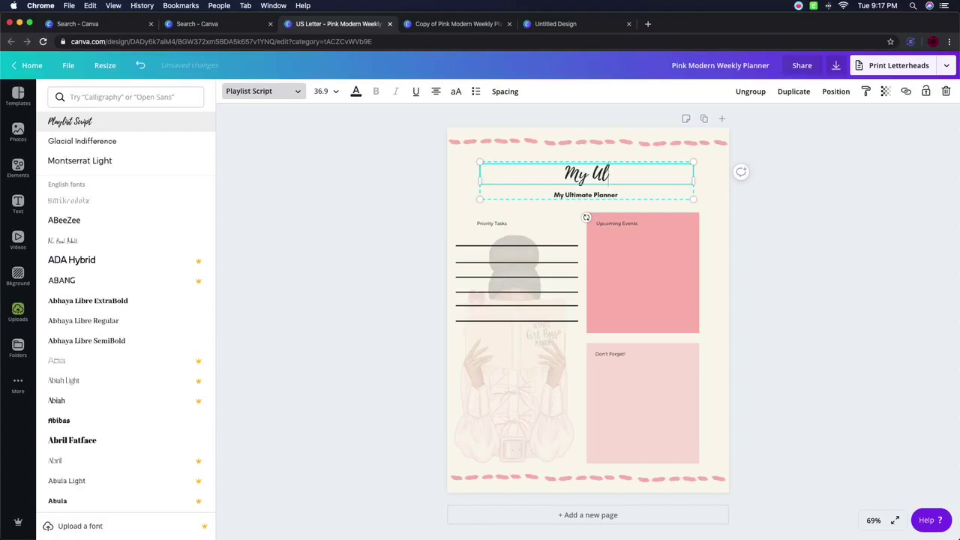
{"action": "type", "text": "tima"}
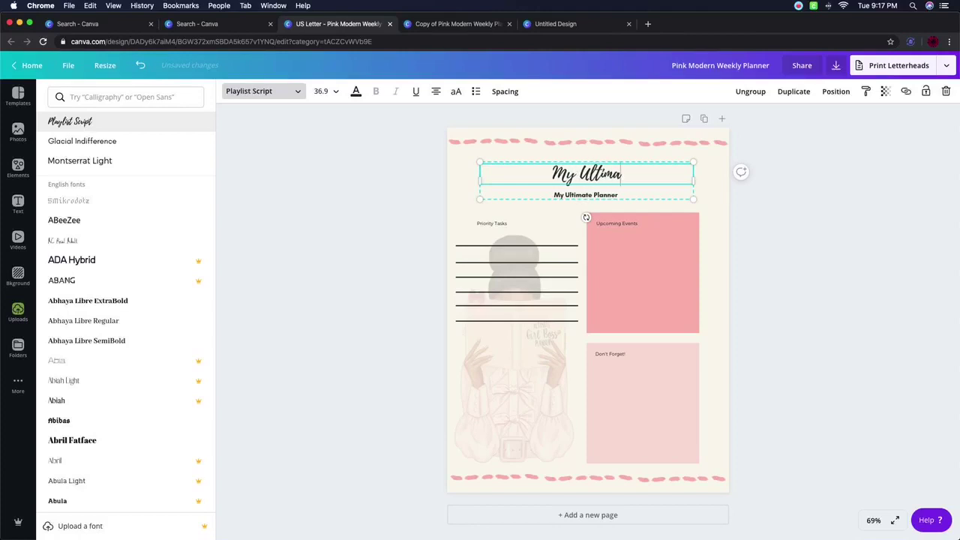
{"action": "type", "text": "te Plann"}
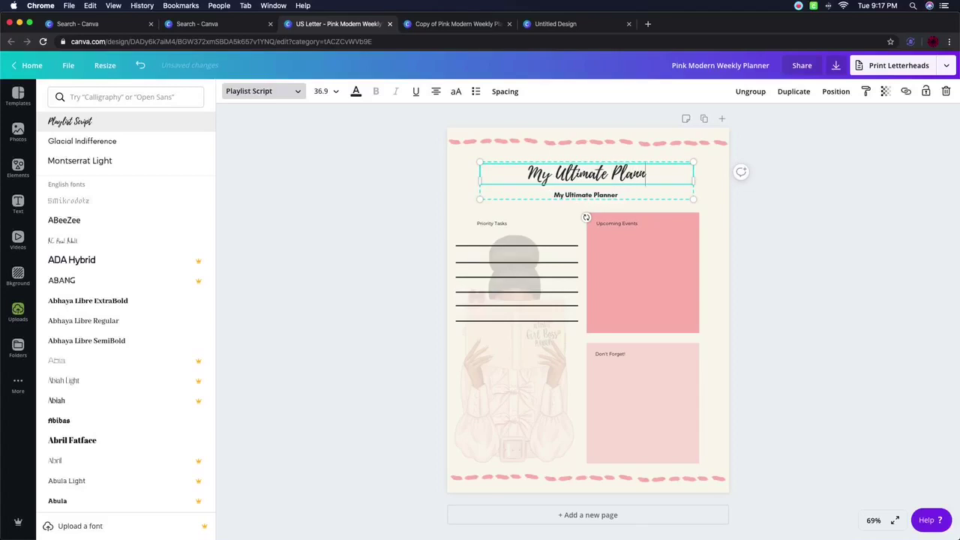
{"action": "type", "text": "er 20"}
{"action": "key", "text": "BackSpace"}
{"action": "key", "text": "BackSpace"}
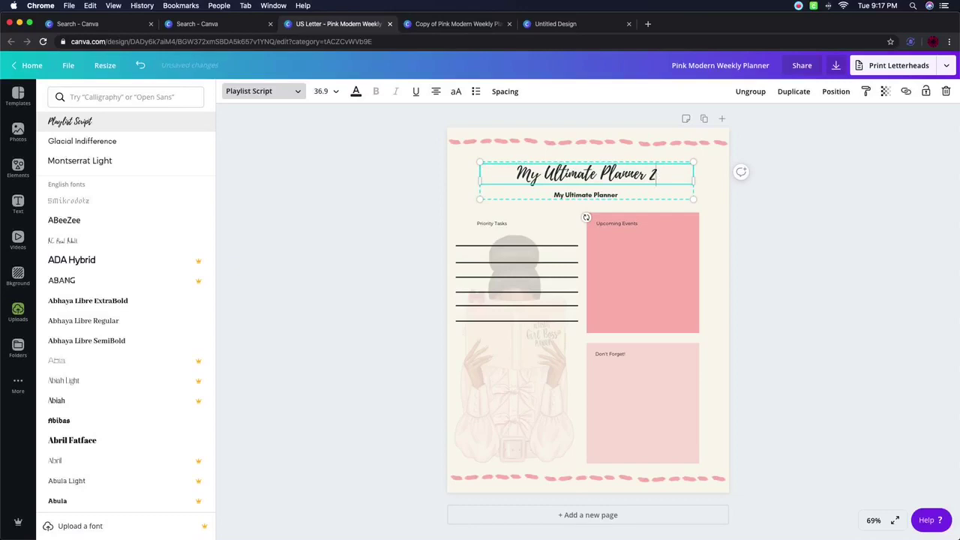
Add the year 2020 on a second line of the script heading
{"action": "key", "text": "Return"}
{"action": "type", "text": "20236"}
{"action": "key", "text": "BackSpace"}
{"action": "key", "text": "BackSpace"}
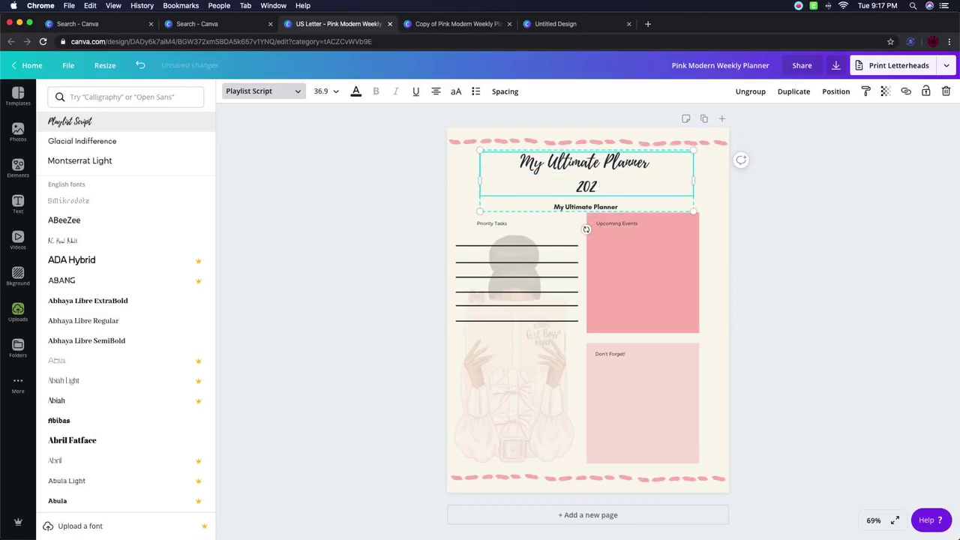
{"action": "type", "text": "0"}
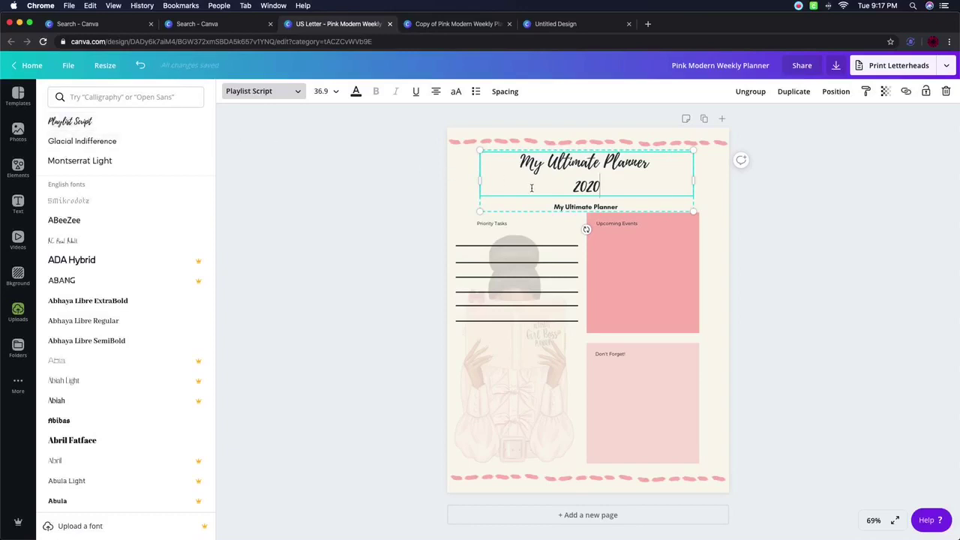
Change the bold subtitle under the heading to "Daily Planner"
{"action": "left_click", "coordinate": [587, 207]}
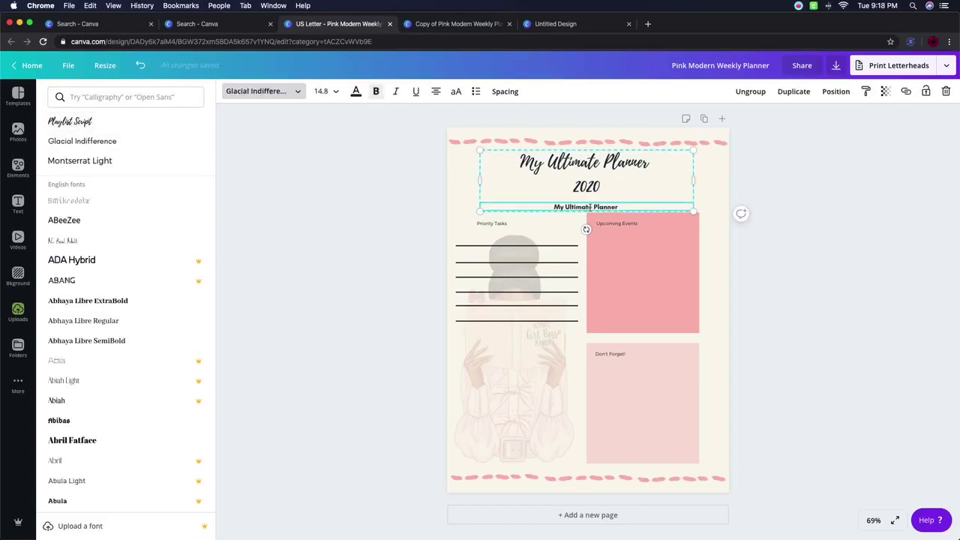
{"action": "left_click_drag", "start_coordinate": [593, 208], "coordinate": [544, 206]}
{"action": "type", "text": "Daily"}
{"action": "left_click", "coordinate": [709, 242]}
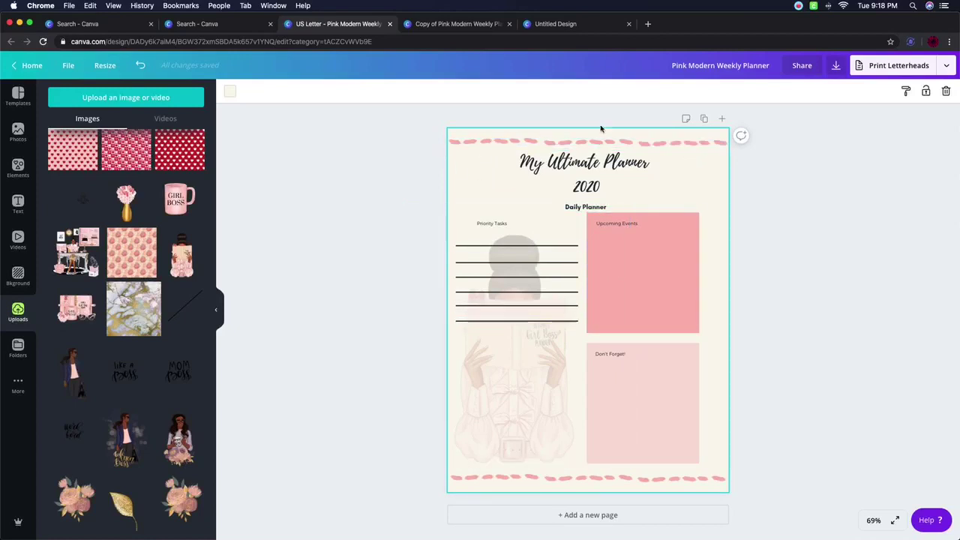
Review the daily planner page and compare it with the Copy of Pink Modern Weekly Planner design
{"action": "left_click", "coordinate": [516, 372]}
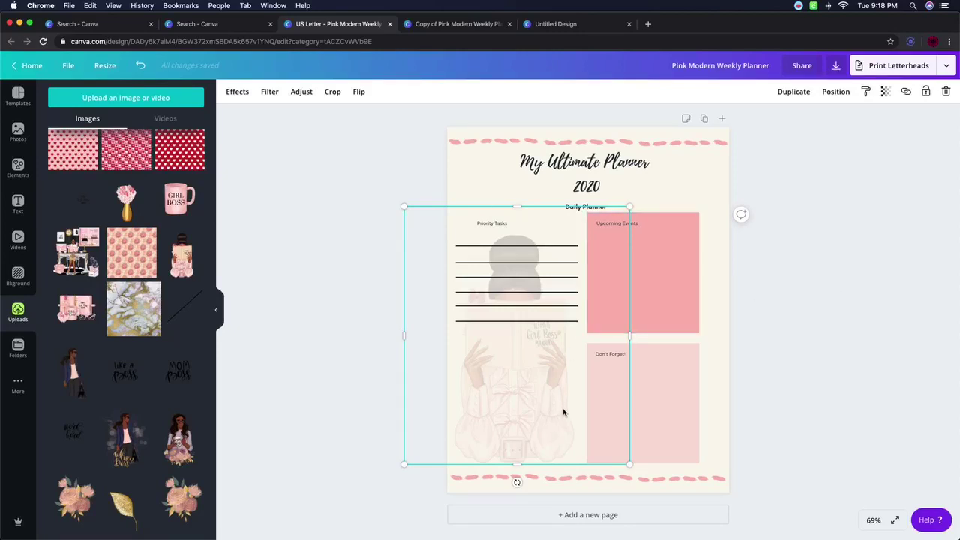
{"action": "left_click", "coordinate": [711, 348]}
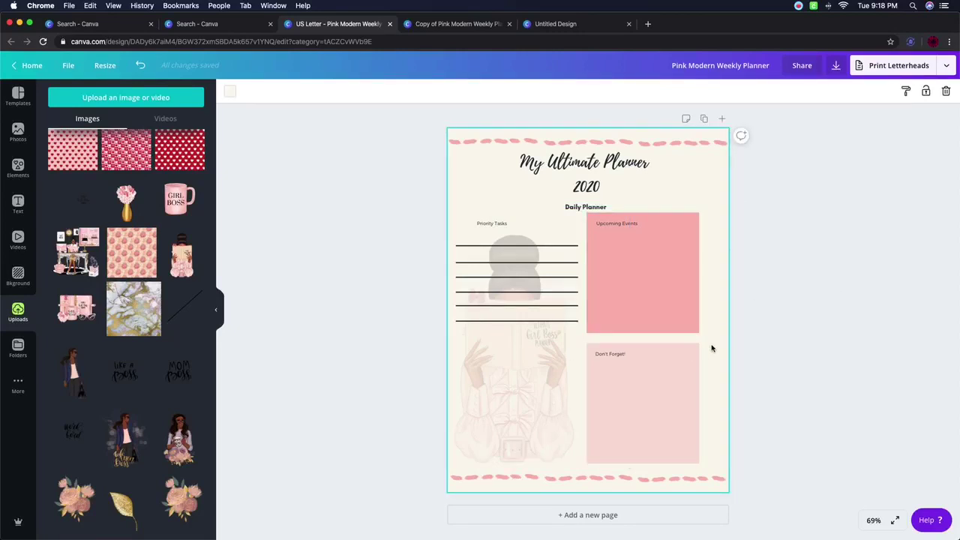
{"action": "left_click", "coordinate": [473, 29]}
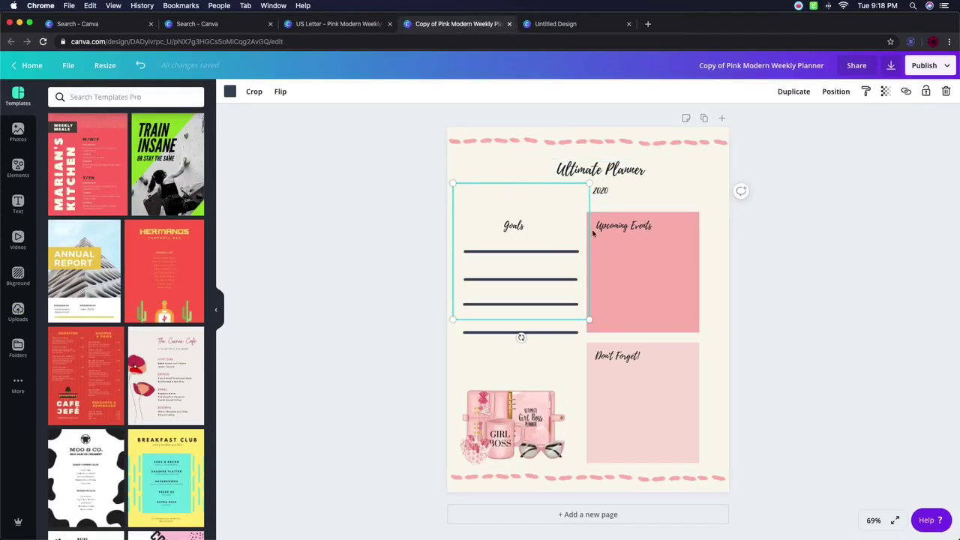
{"action": "left_click", "coordinate": [677, 187]}
{"action": "left_click", "coordinate": [473, 174]}
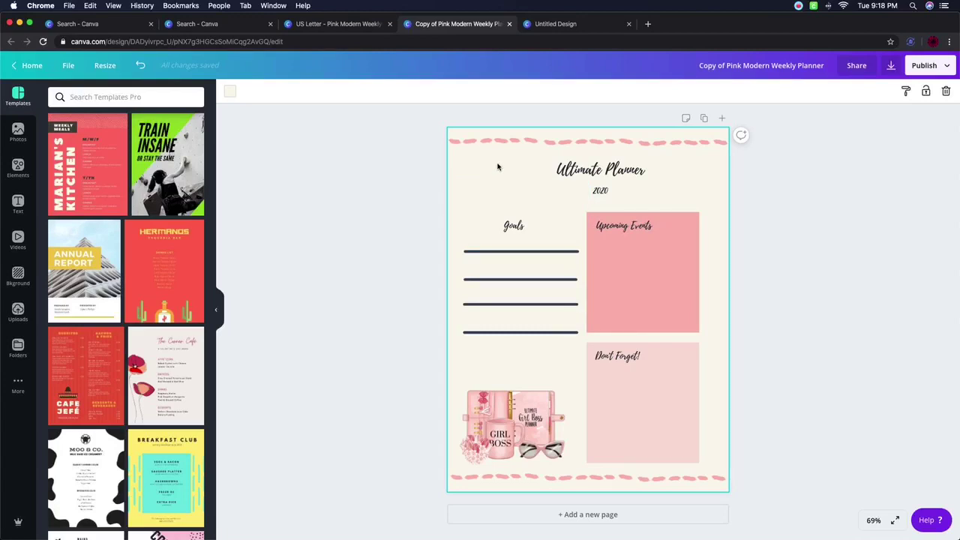
{"action": "left_click", "coordinate": [388, 132]}
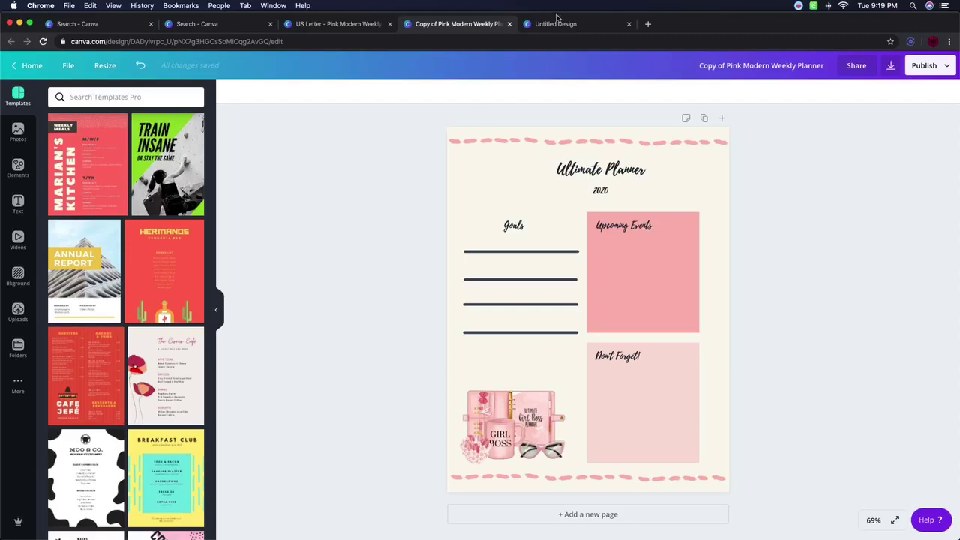
{"action": "left_click", "coordinate": [313, 24]}
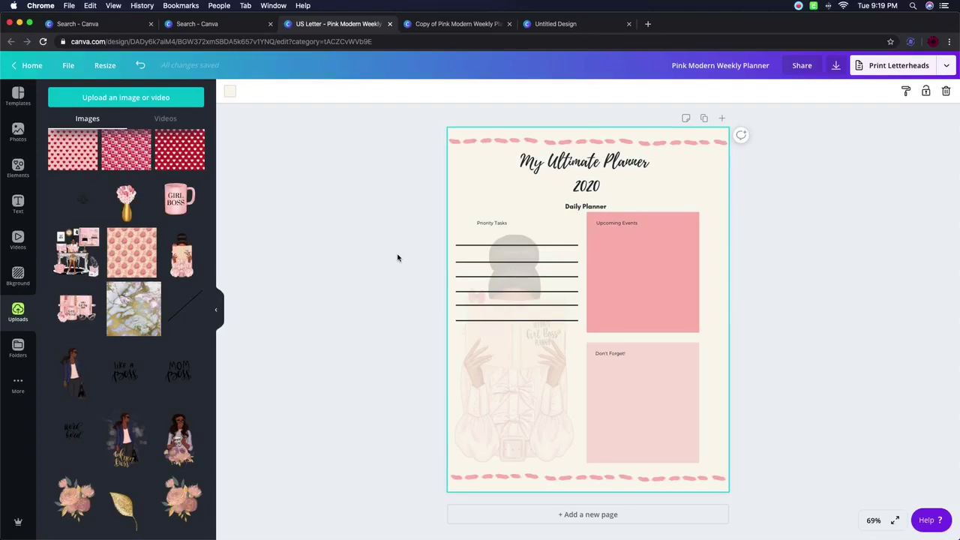
{"action": "scroll", "coordinate": [397, 257], "scroll_direction": "up", "scroll_amount": 1}
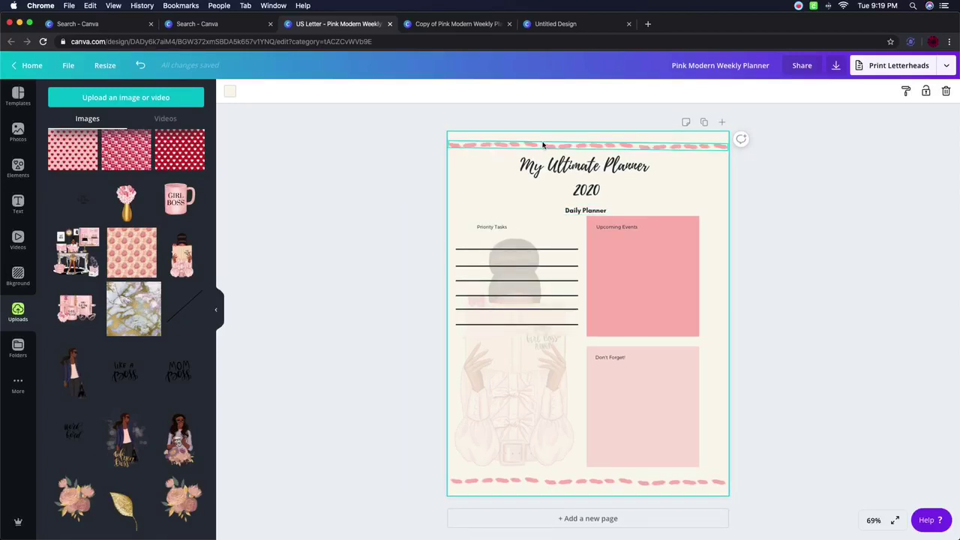
{"action": "left_click", "coordinate": [826, 165]}
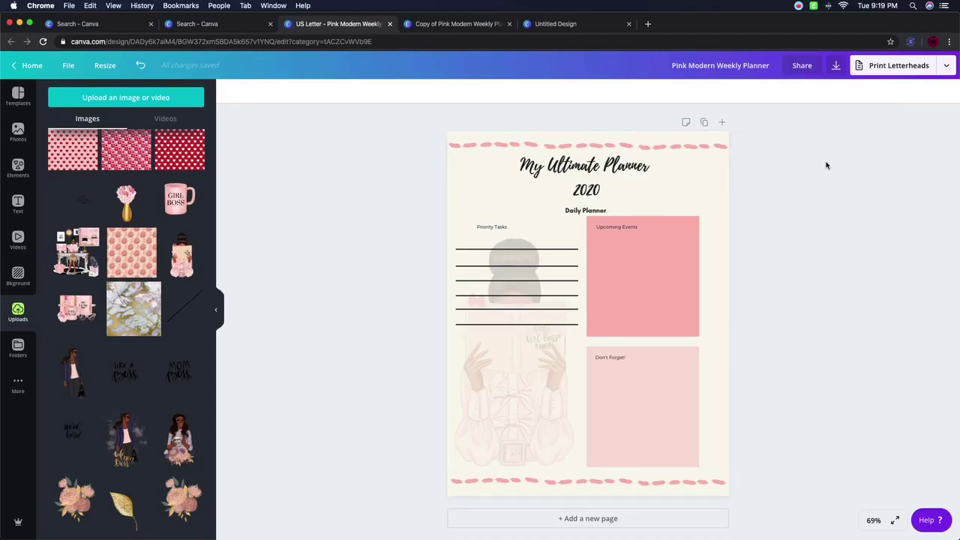
{"action": "left_click", "coordinate": [799, 6]}
{"action": "left_click", "coordinate": [880, 206]}
{"action": "scroll", "coordinate": [880, 204], "scroll_direction": "down", "scroll_amount": 1}
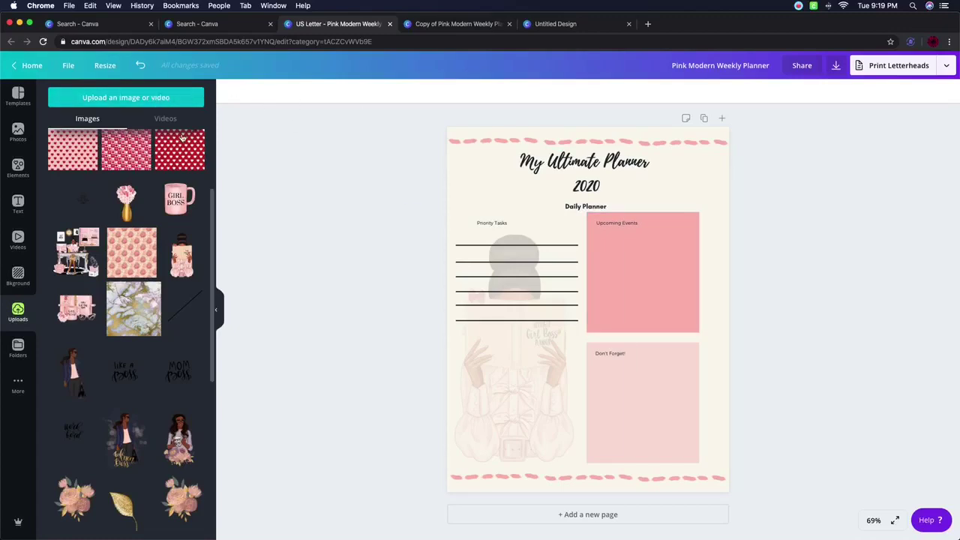
Return to the planner template search and search the templates for "calender" instead
{"action": "left_click", "coordinate": [221, 24]}
{"action": "scroll", "coordinate": [356, 62], "scroll_direction": "up", "scroll_amount": 10}
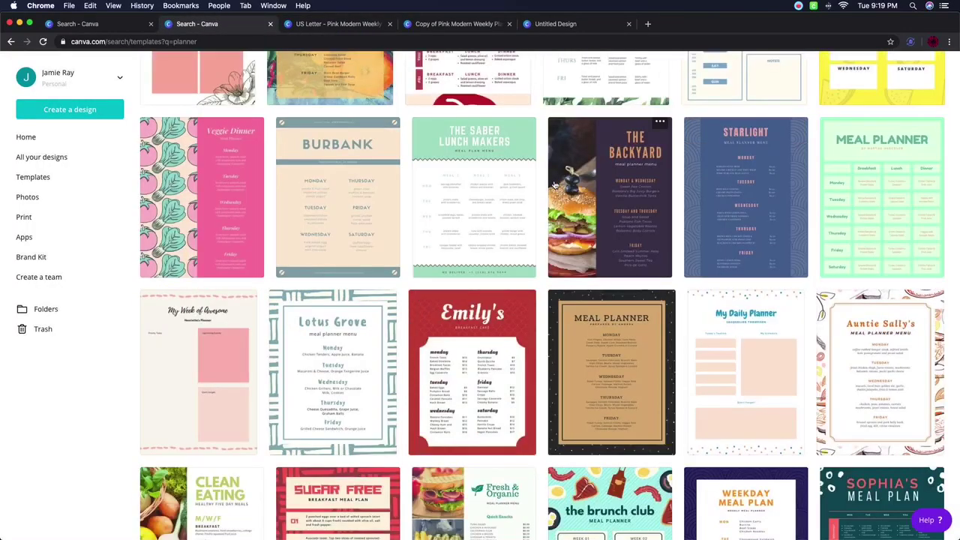
{"action": "left_click", "coordinate": [199, 76]}
{"action": "left_click_drag", "start_coordinate": [198, 75], "coordinate": [135, 77]}
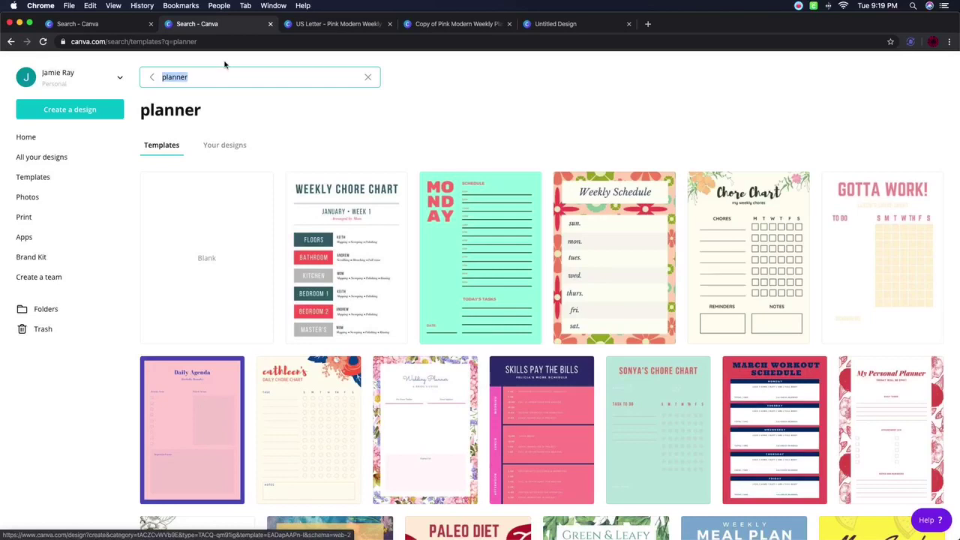
{"action": "type", "text": "calende"}
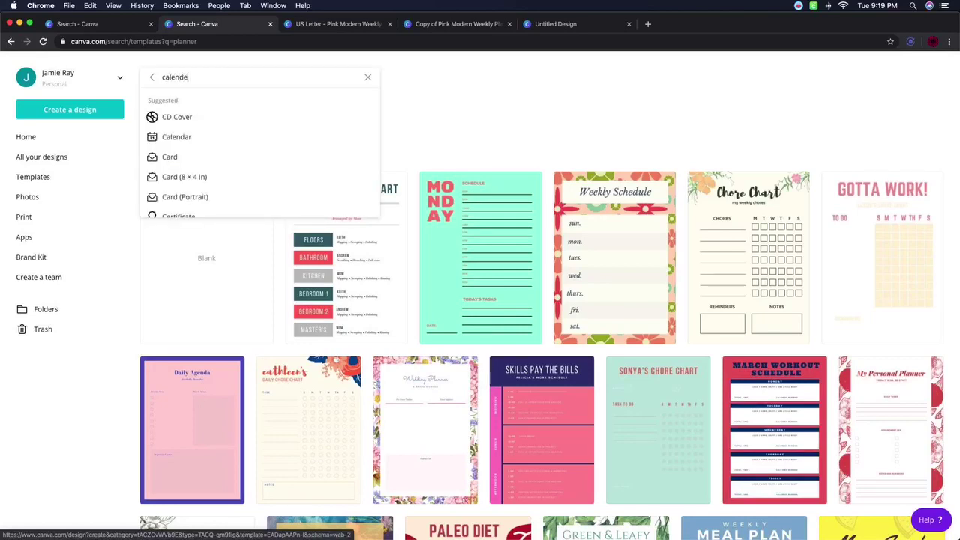
{"action": "type", "text": "r"}
{"action": "key", "text": "Return"}
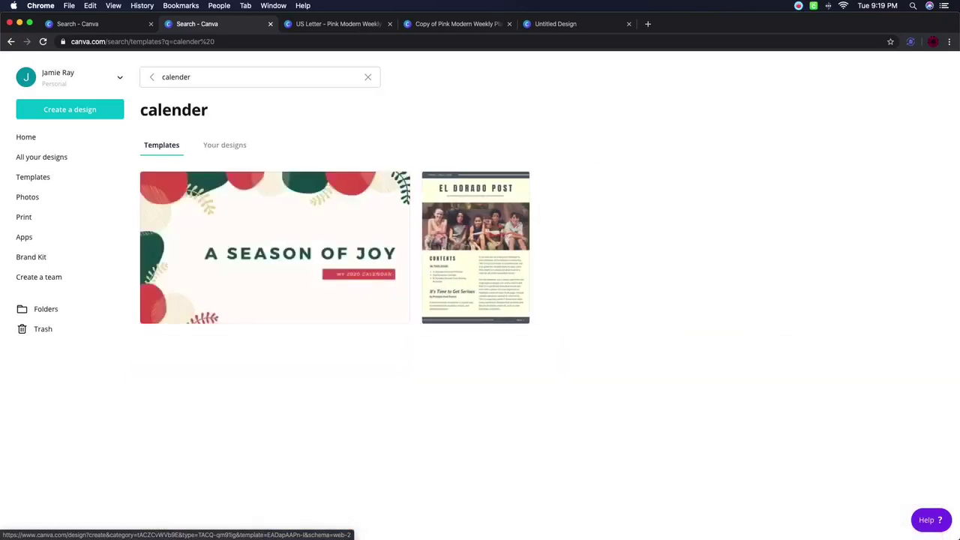
{"action": "left_click", "coordinate": [224, 146]}
{"action": "left_click", "coordinate": [180, 150]}
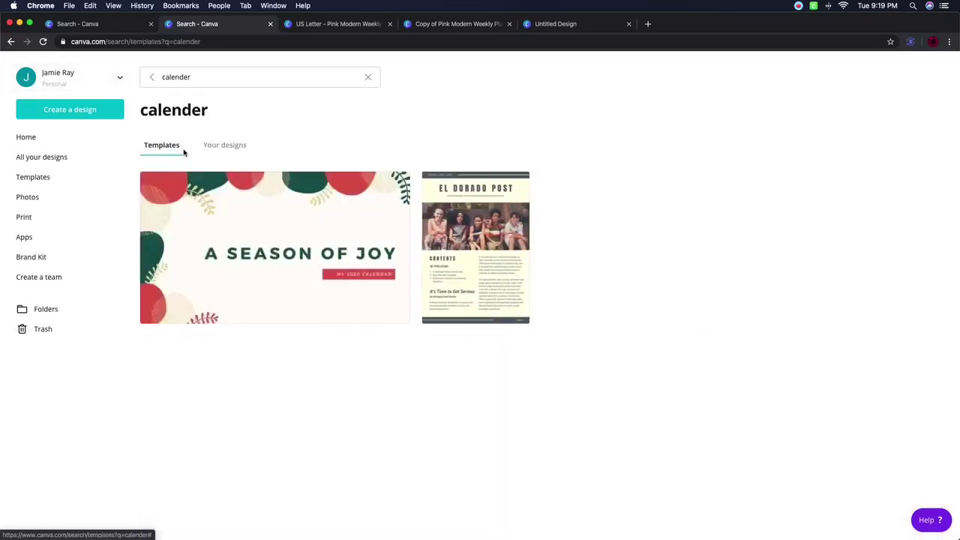
Go back to the home page, search for "calender", and open the "A Season of Joy" calendar template
{"action": "left_click", "coordinate": [34, 145]}
{"action": "left_click_drag", "start_coordinate": [475, 172], "coordinate": [396, 166]}
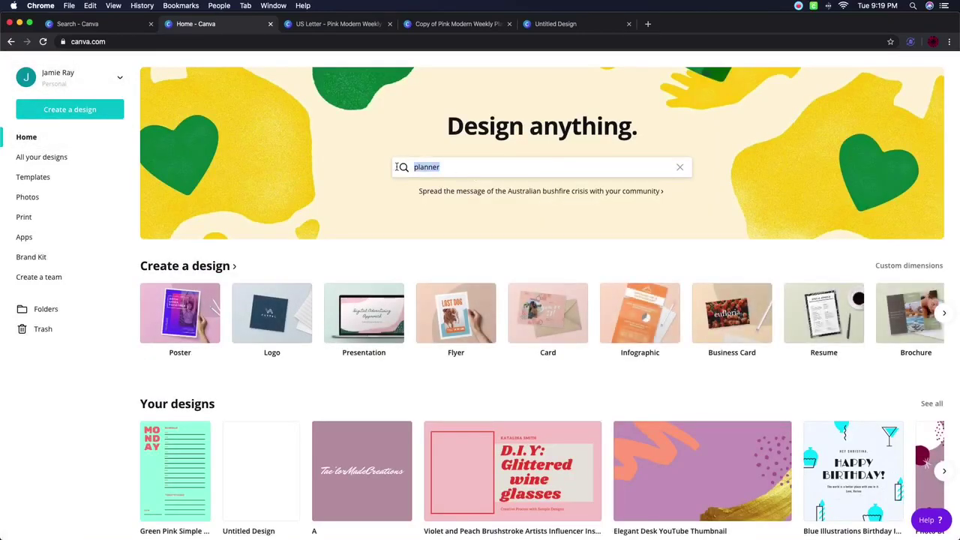
{"action": "type", "text": "calend"}
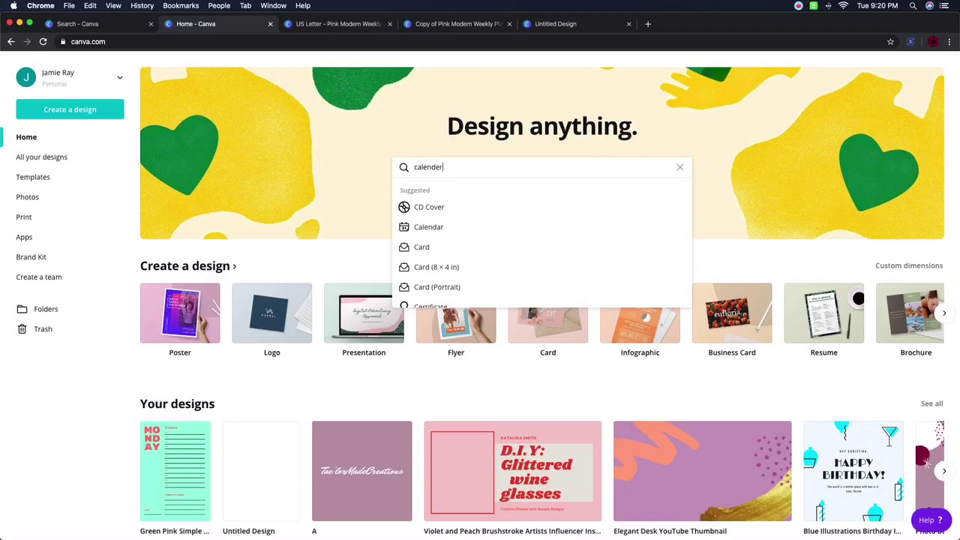
{"action": "type", "text": "er"}
{"action": "key", "text": "Return"}
{"action": "left_click", "coordinate": [317, 252]}
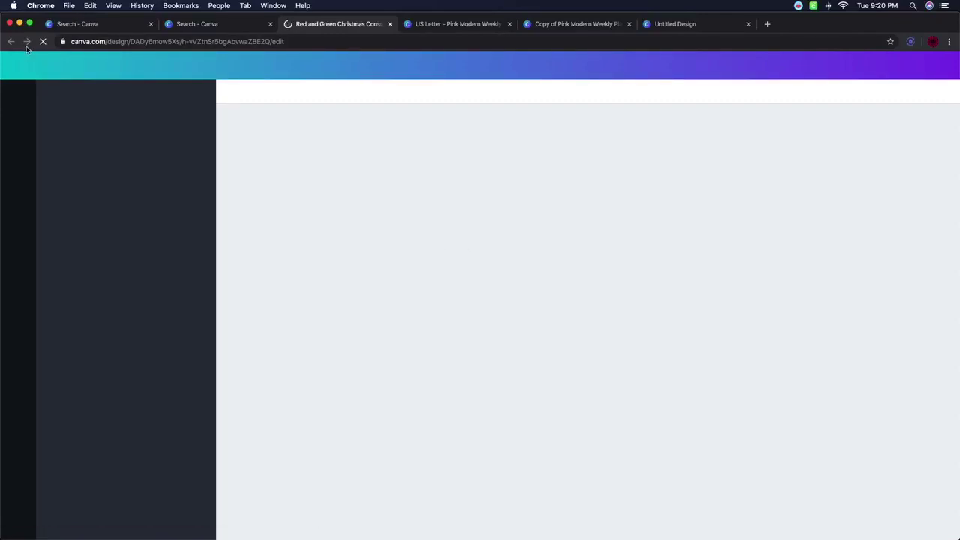
Return to the template search results and search for "monthly calender" instead
{"action": "left_click", "coordinate": [198, 23]}
{"action": "left_click_drag", "start_coordinate": [196, 75], "coordinate": [139, 77]}
{"action": "type", "text": "mont"}
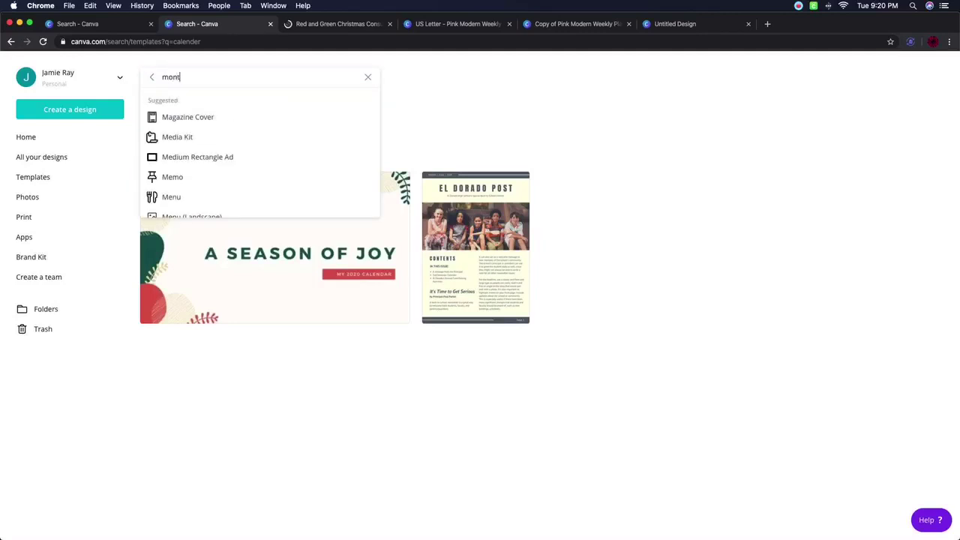
{"action": "type", "text": "hly calen"}
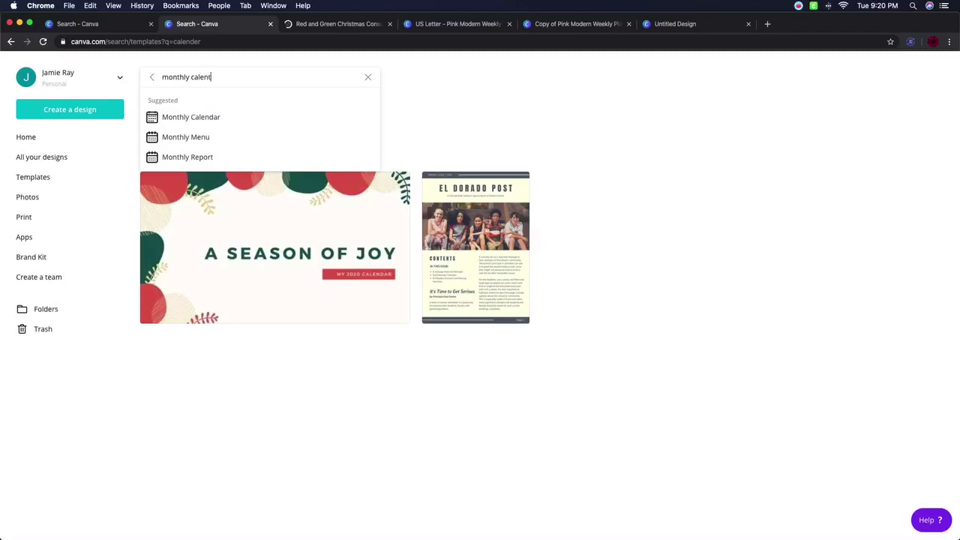
{"action": "type", "text": "der"}
{"action": "key", "text": "Return"}
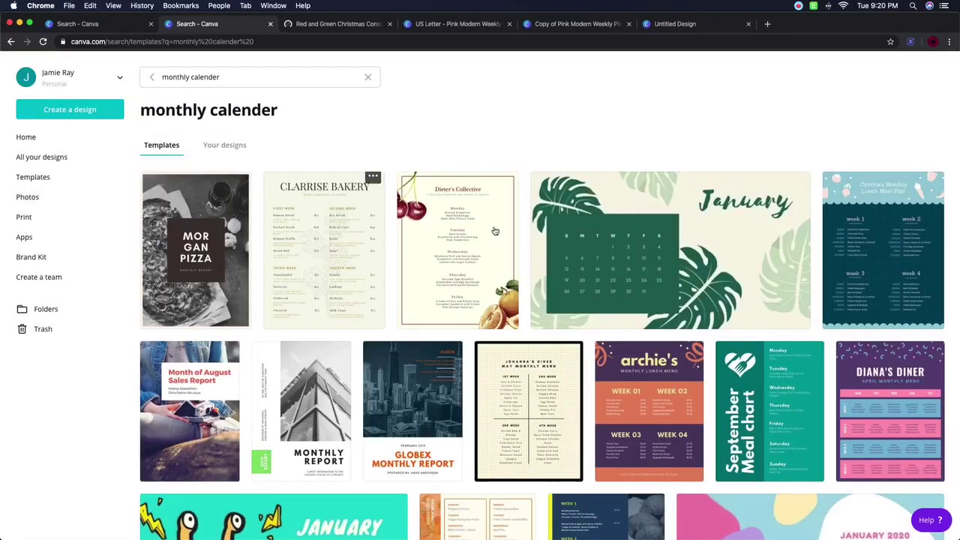
Look through the results and open the January calendar template with green tropical leaves
{"action": "scroll", "coordinate": [662, 369], "scroll_direction": "down", "scroll_amount": 5}
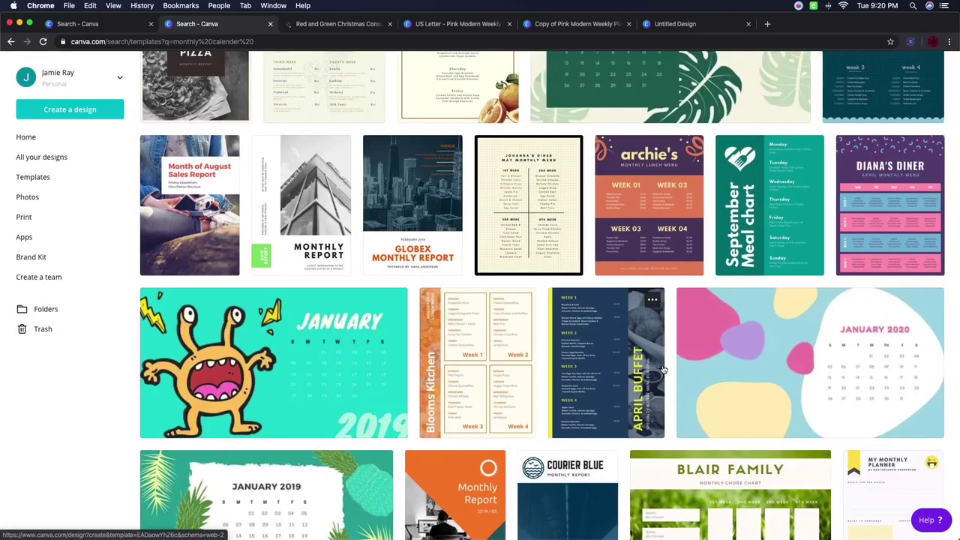
{"action": "scroll", "coordinate": [662, 369], "scroll_direction": "up", "scroll_amount": 3}
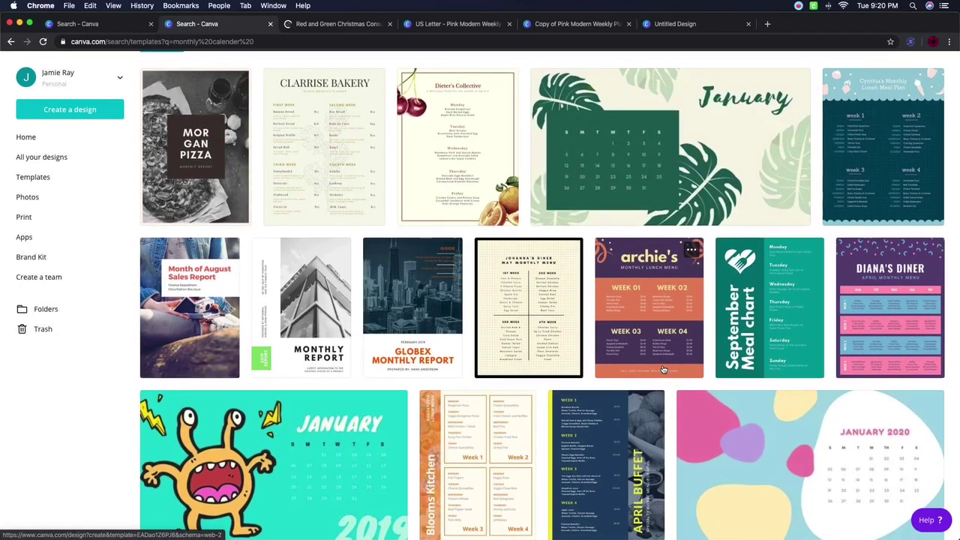
{"action": "left_click", "coordinate": [614, 148]}
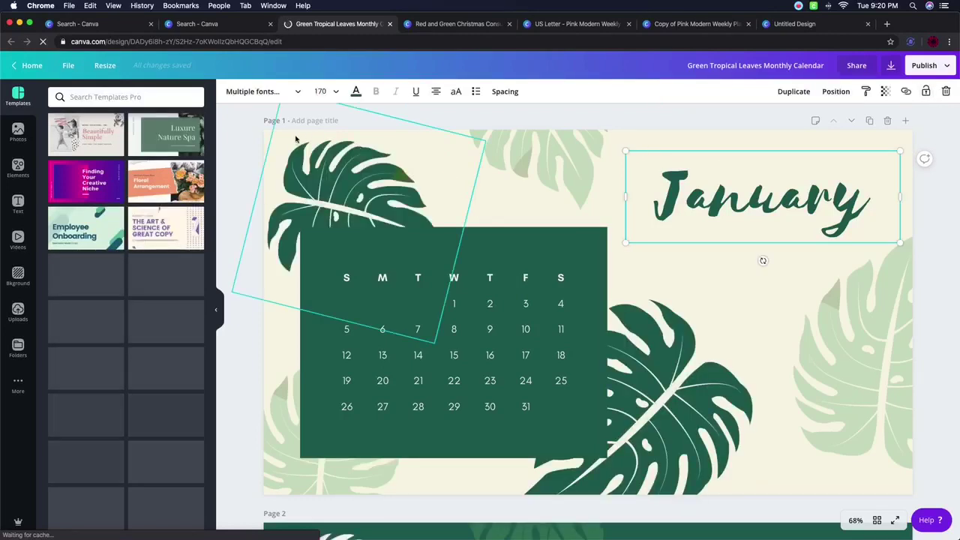
Resize the tropical leaves calendar design to a custom size of 8.5 by 11 in
{"action": "left_click", "coordinate": [102, 67]}
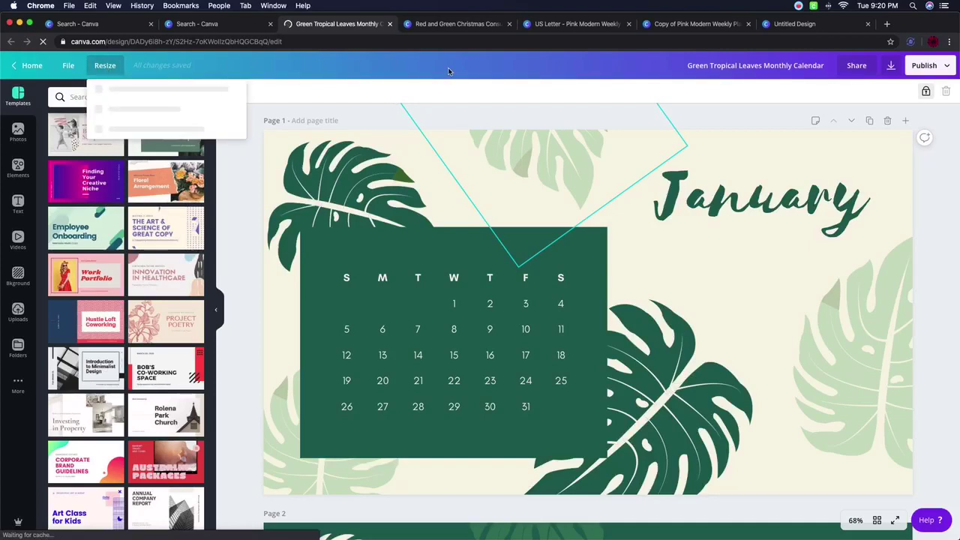
{"action": "left_click", "coordinate": [348, 61]}
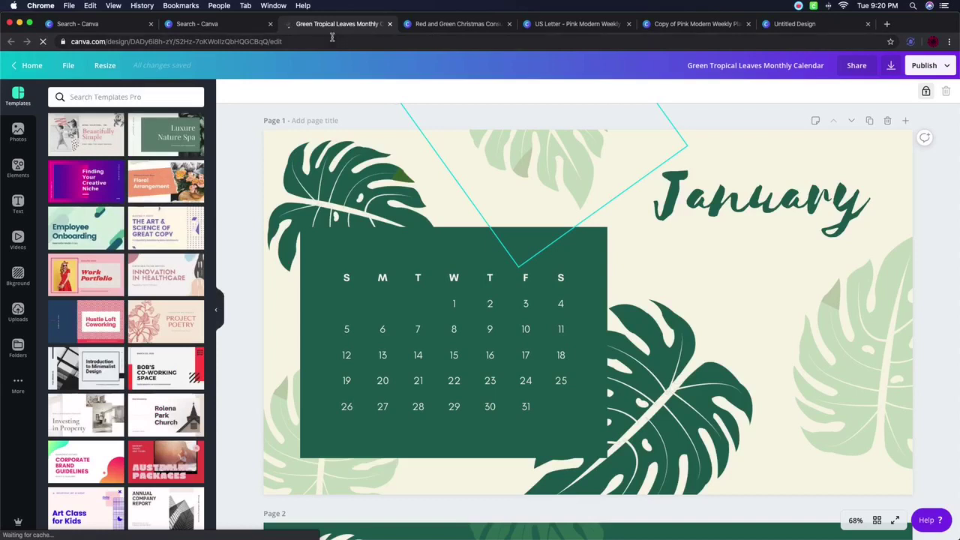
{"action": "left_click", "coordinate": [105, 66]}
{"action": "left_click", "coordinate": [225, 137]}
{"action": "left_click", "coordinate": [212, 158]}
{"action": "left_click", "coordinate": [132, 137]}
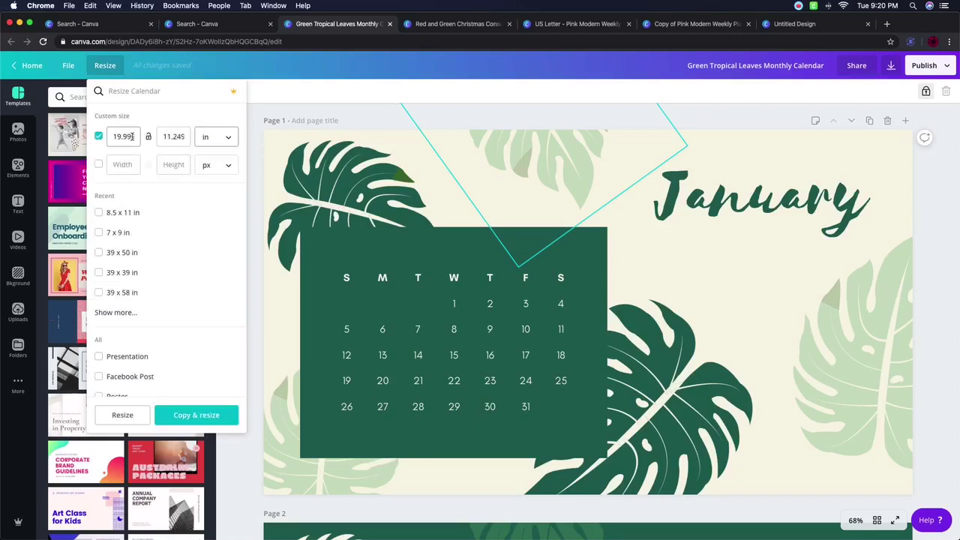
{"action": "left_click_drag", "start_coordinate": [135, 135], "coordinate": [101, 141]}
{"action": "type", "text": "8.5"}
{"action": "key", "text": "Tab"}
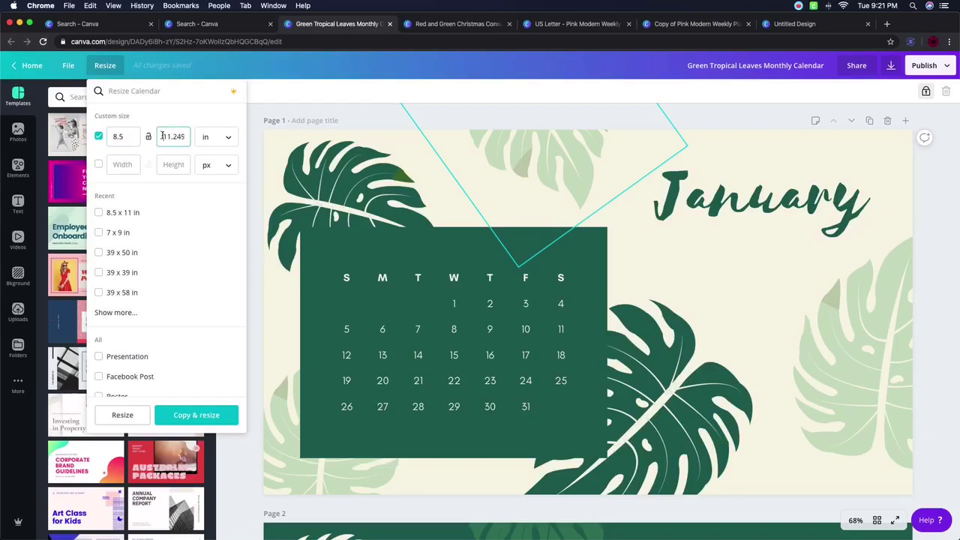
{"action": "type", "text": "11"}
{"action": "left_click", "coordinate": [126, 416]}
{"action": "left_click", "coordinate": [307, 244]}
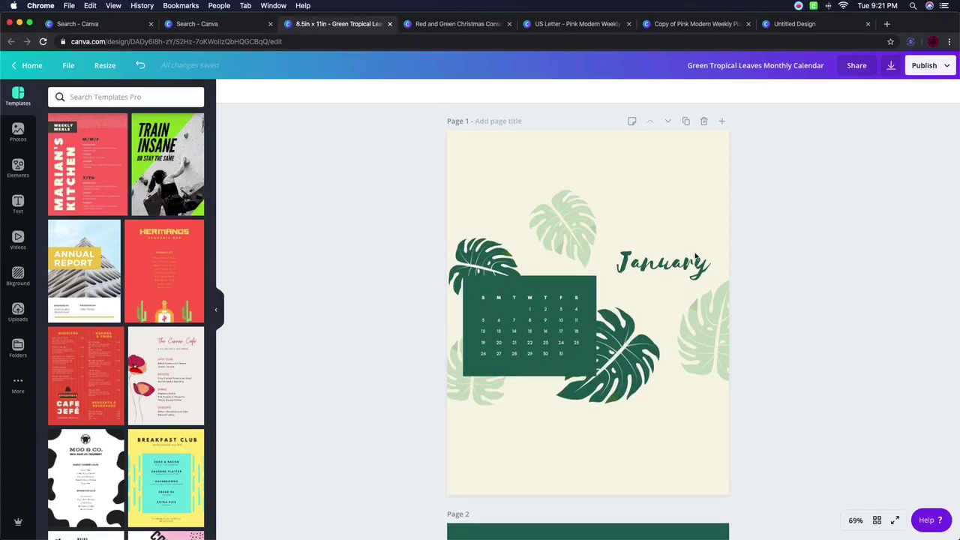
Review how the monthly pages and the January date grid are laid out at the resized page format
{"action": "scroll", "coordinate": [570, 212], "scroll_direction": "down", "scroll_amount": 2}
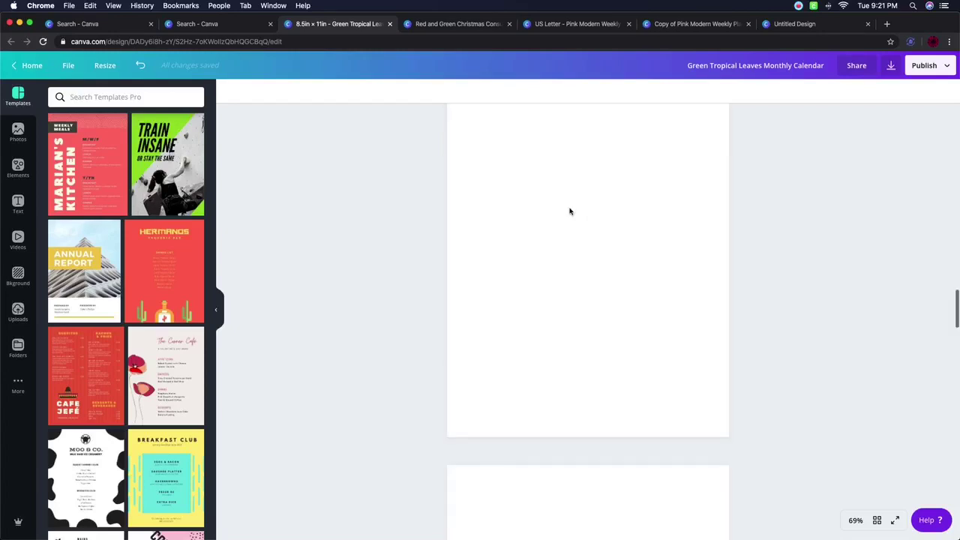
{"action": "scroll", "coordinate": [570, 211], "scroll_direction": "up", "scroll_amount": 10}
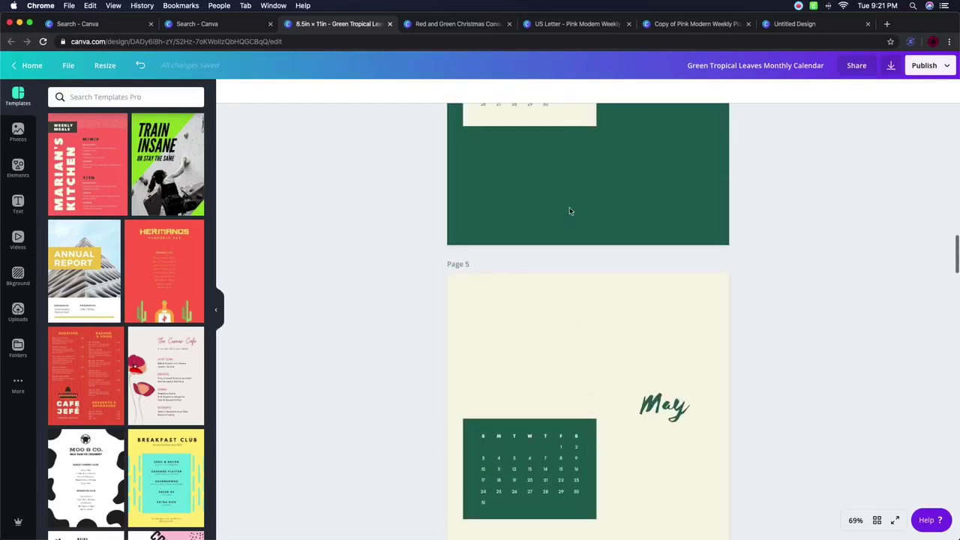
{"action": "scroll", "coordinate": [570, 212], "scroll_direction": "down", "scroll_amount": 10}
{"action": "scroll", "coordinate": [570, 211], "scroll_direction": "up", "scroll_amount": 20}
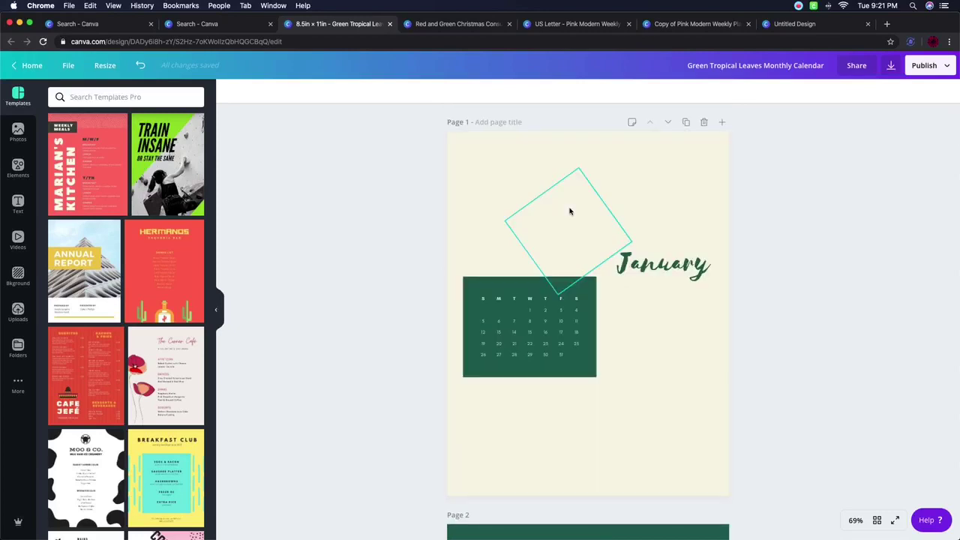
{"action": "left_click", "coordinate": [576, 322]}
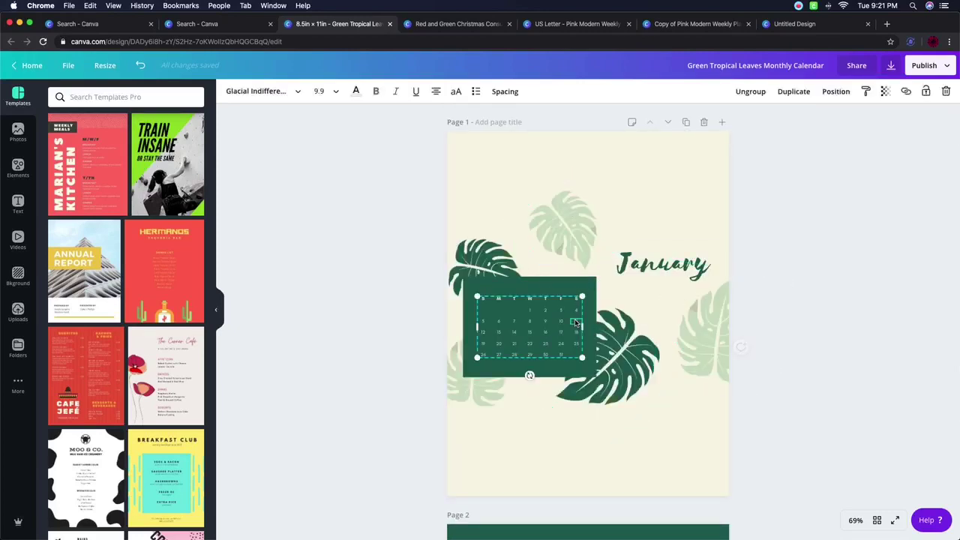
{"action": "left_click", "coordinate": [374, 227]}
{"action": "scroll", "coordinate": [424, 242], "scroll_direction": "down", "scroll_amount": 1}
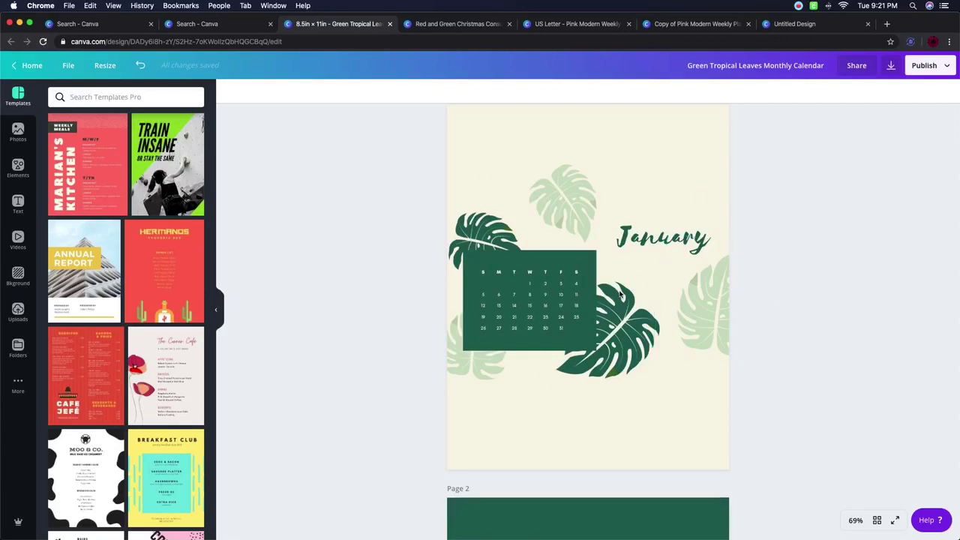
Enlarge the green calendar panel on the January page to about 5.4 by 4.9 in, scaling up its date grid too
{"action": "left_click", "coordinate": [538, 301]}
{"action": "left_click", "coordinate": [585, 349]}
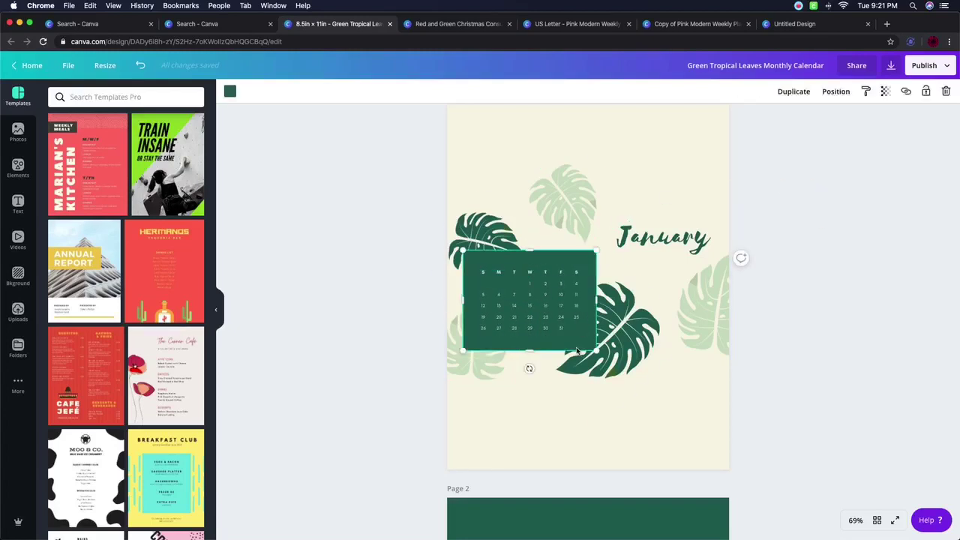
{"action": "mouse_move", "coordinate": [596, 351]}
{"action": "left_mouse_down"}
{"action": "mouse_move", "coordinate": [631, 383]}
{"action": "mouse_move", "coordinate": [604, 366]}
{"action": "left_mouse_up"}
{"action": "left_click", "coordinate": [577, 329]}
{"action": "left_click_drag", "start_coordinate": [579, 328], "coordinate": [642, 412]}
{"action": "left_click", "coordinate": [600, 356]}
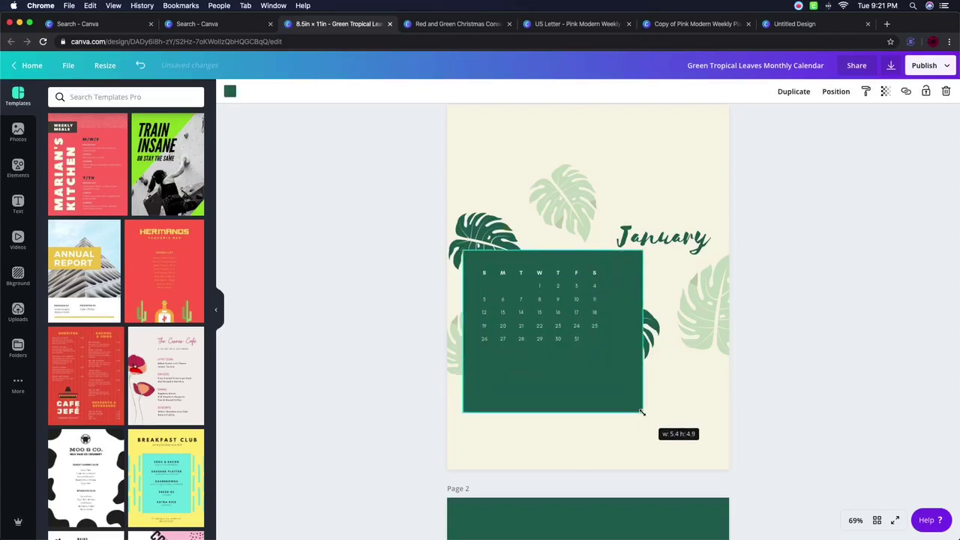
Enlarge the date grid further within the green panel, and shift the panel and the January heading slightly upward
{"action": "left_click", "coordinate": [584, 308]}
{"action": "left_click_drag", "start_coordinate": [601, 342], "coordinate": [630, 361]}
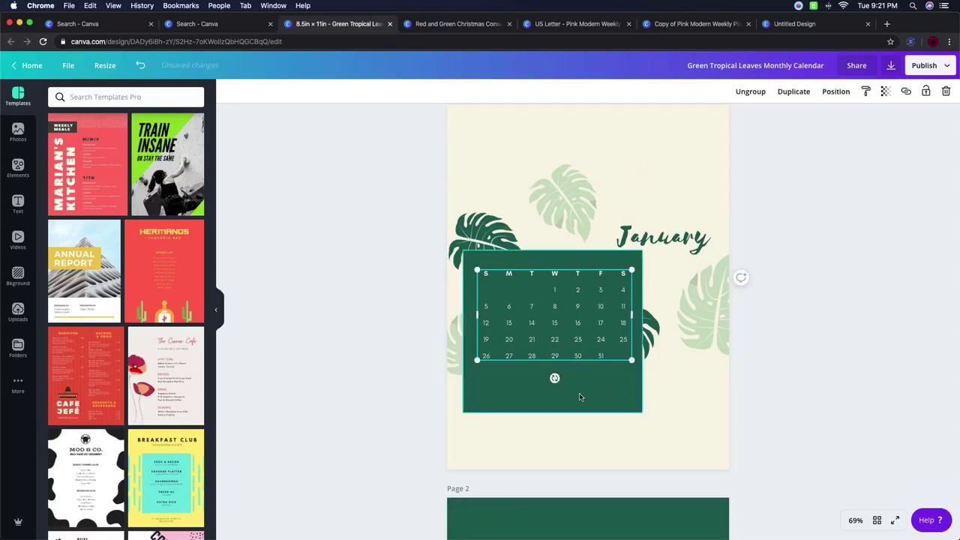
{"action": "left_click_drag", "start_coordinate": [568, 366], "coordinate": [574, 355]}
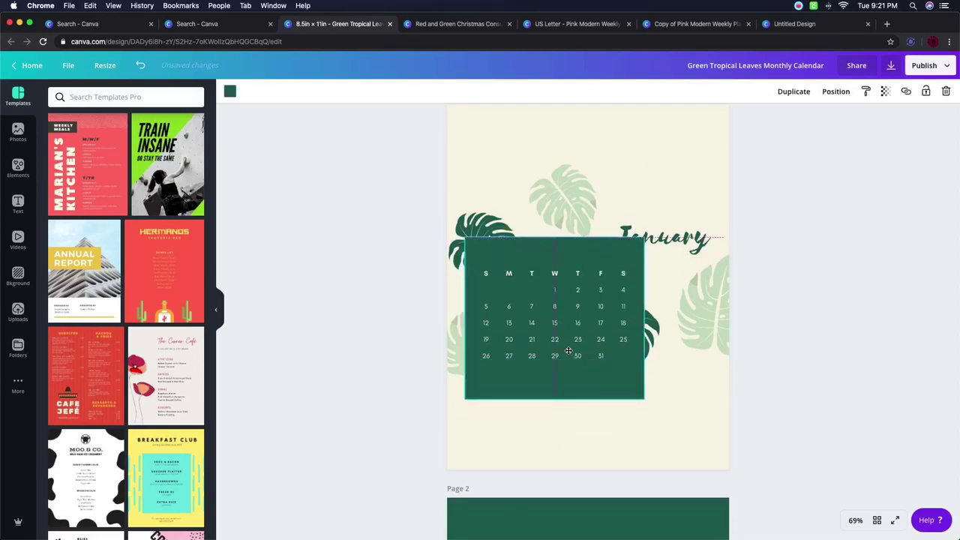
{"action": "left_click_drag", "start_coordinate": [686, 242], "coordinate": [678, 214]}
Check the remaining month pages, leave the calendar design, and return to the "monthly calender" template results
{"action": "scroll", "coordinate": [713, 317], "scroll_direction": "down", "scroll_amount": 10}
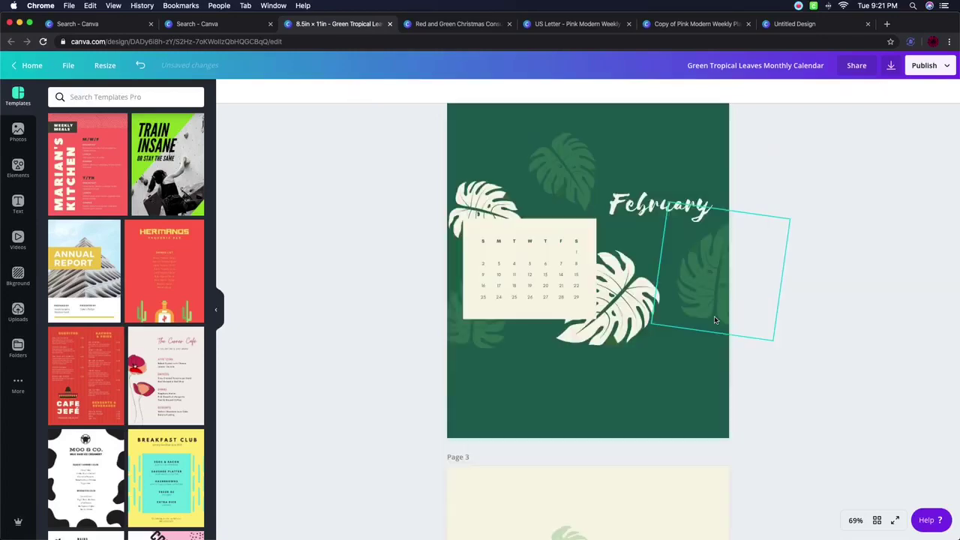
{"action": "scroll", "coordinate": [713, 320], "scroll_direction": "down", "scroll_amount": 15}
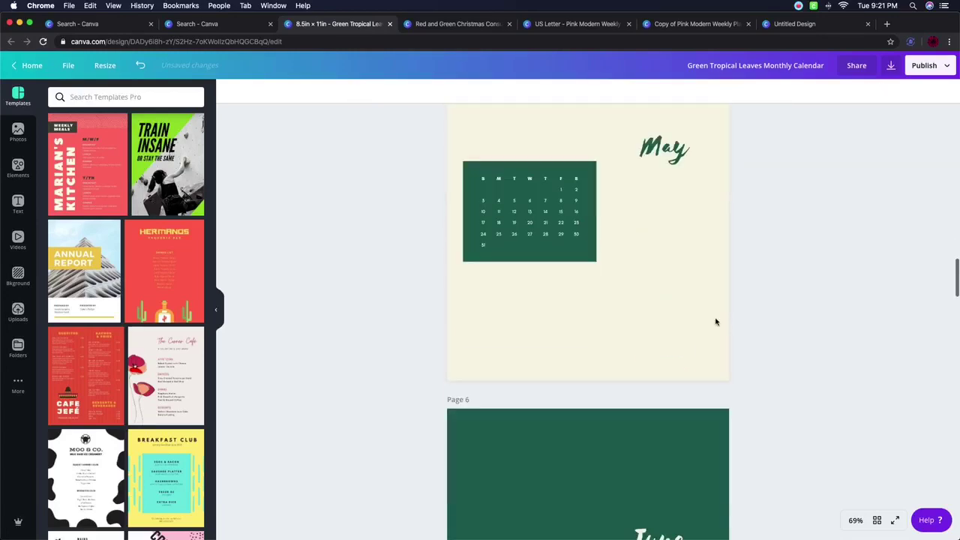
{"action": "scroll", "coordinate": [705, 320], "scroll_direction": "down", "scroll_amount": 10}
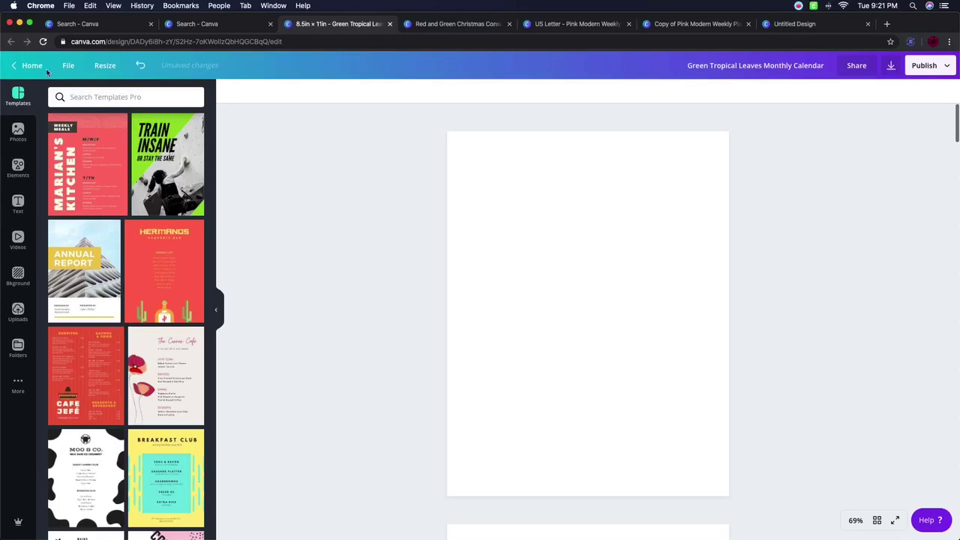
{"action": "left_click", "coordinate": [20, 66]}
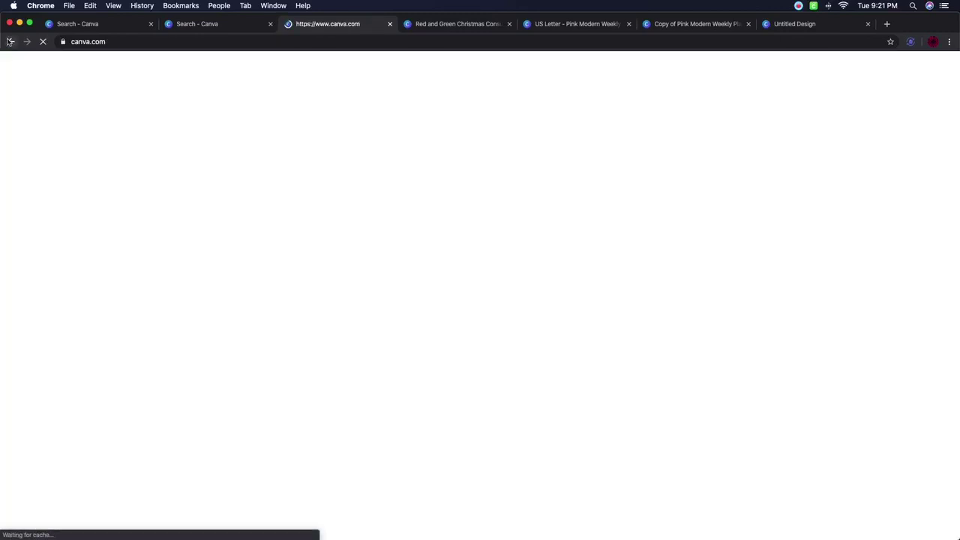
{"action": "left_click", "coordinate": [231, 24]}
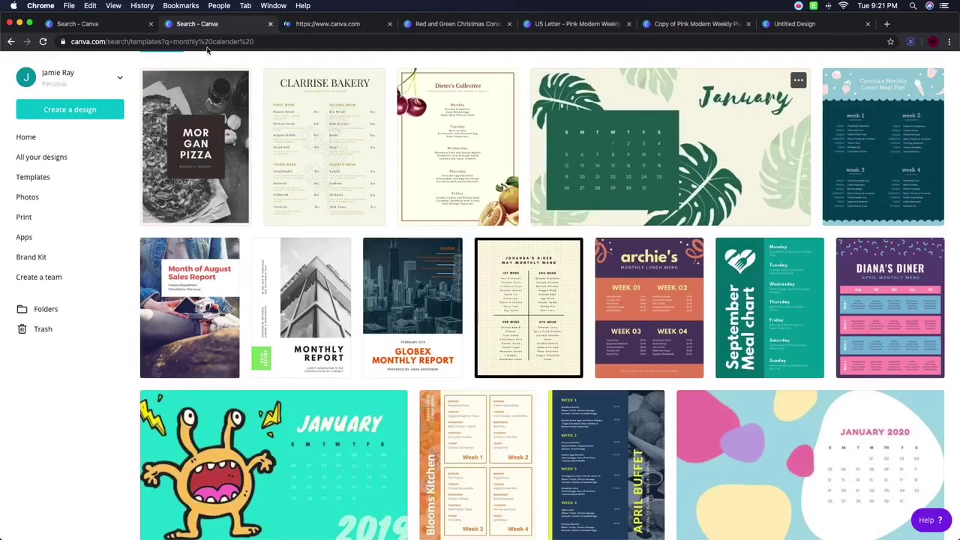
Browse the "monthly calender" results for other calendar, chore chart and planner layouts, and switch to the open Canva home page
{"action": "scroll", "coordinate": [904, 227], "scroll_direction": "down", "scroll_amount": 5}
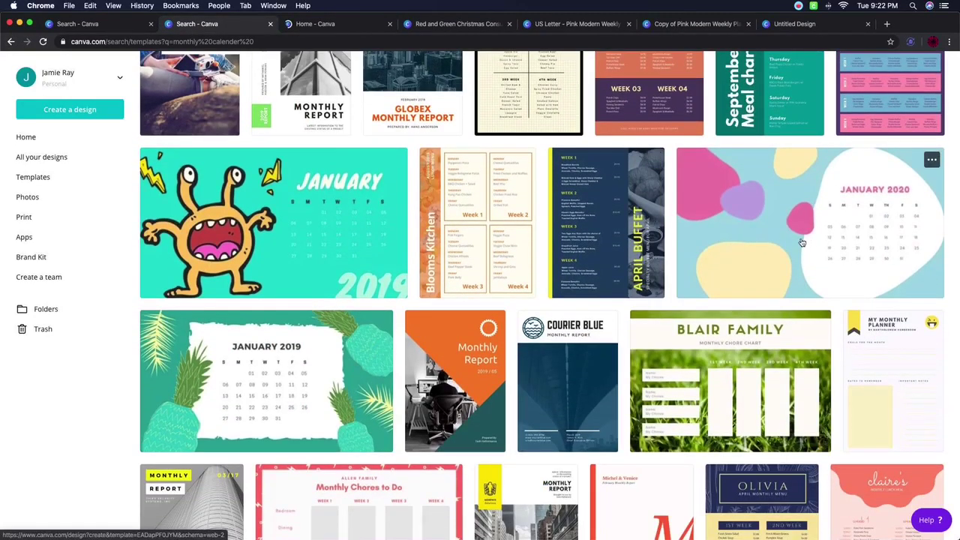
{"action": "scroll", "coordinate": [337, 360], "scroll_direction": "down", "scroll_amount": 5}
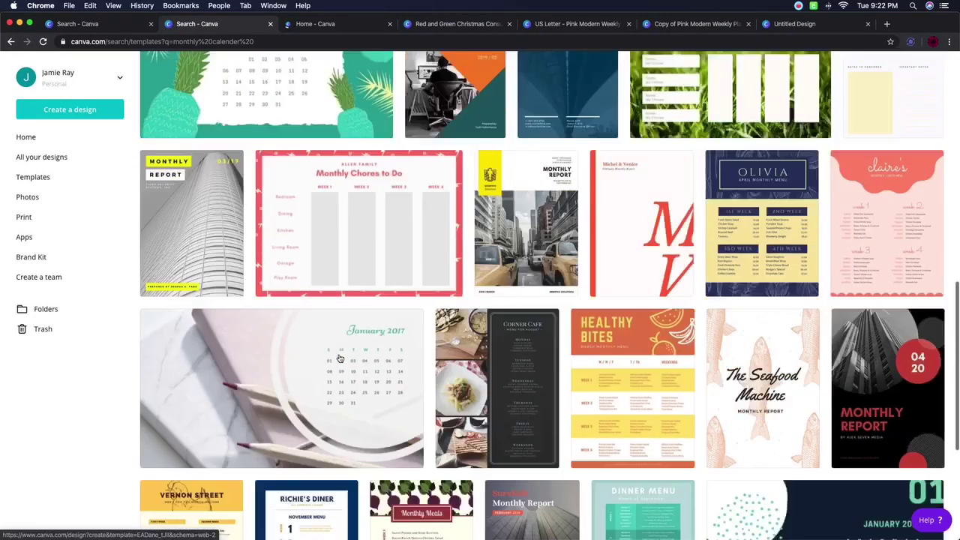
{"action": "scroll", "coordinate": [337, 358], "scroll_direction": "up", "scroll_amount": 5}
{"action": "scroll", "coordinate": [343, 292], "scroll_direction": "up", "scroll_amount": 1}
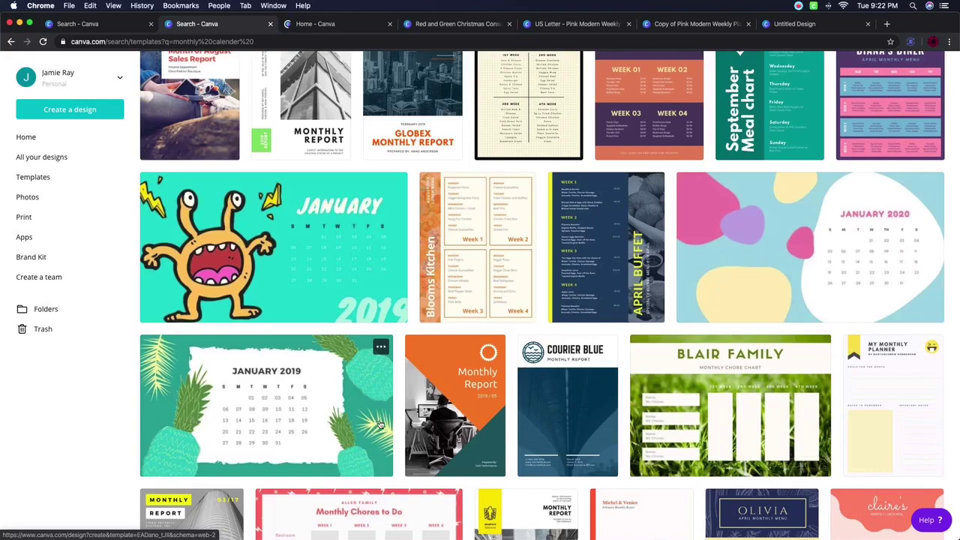
{"action": "scroll", "coordinate": [401, 397], "scroll_direction": "down", "scroll_amount": 5}
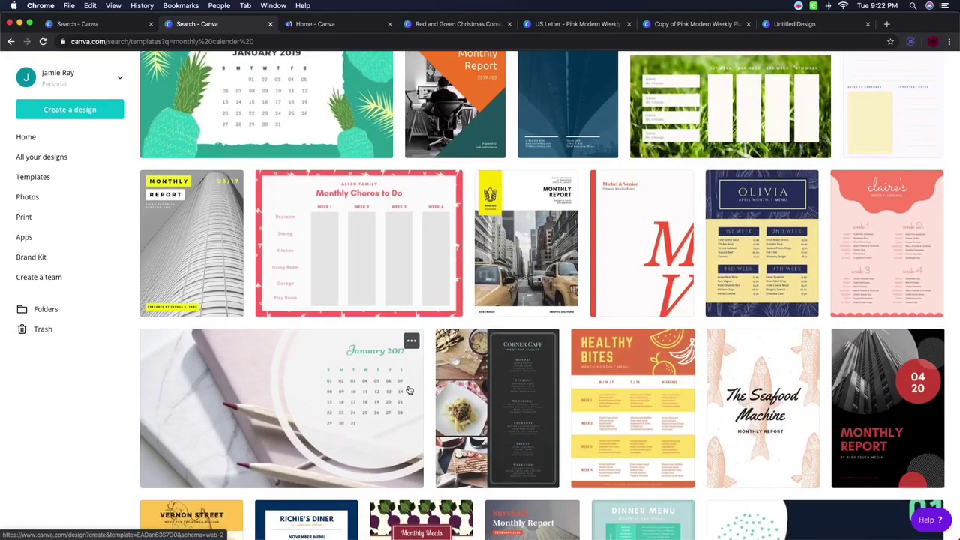
{"action": "scroll", "coordinate": [409, 391], "scroll_direction": "down", "scroll_amount": 1}
{"action": "scroll", "coordinate": [409, 390], "scroll_direction": "down", "scroll_amount": 6}
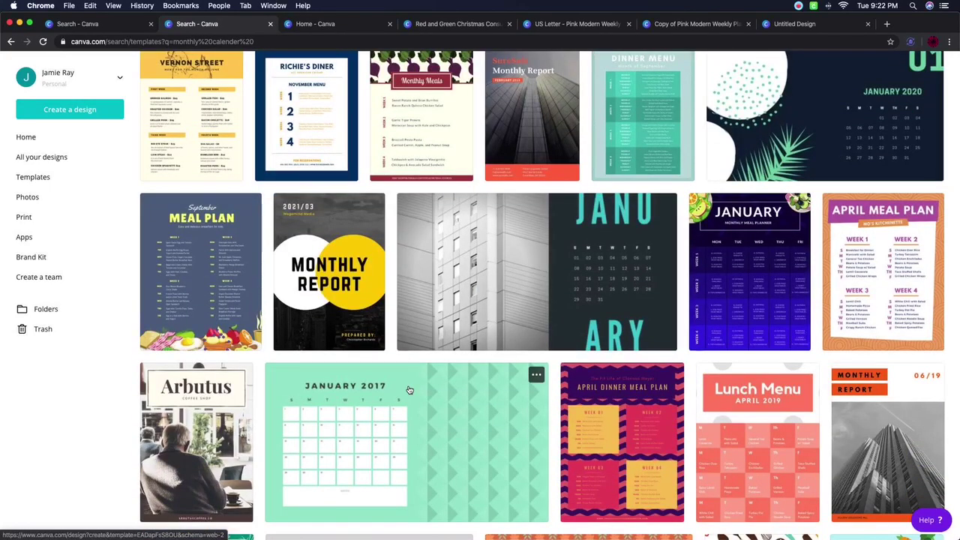
{"action": "scroll", "coordinate": [409, 391], "scroll_direction": "down", "scroll_amount": 4}
{"action": "scroll", "coordinate": [409, 390], "scroll_direction": "down", "scroll_amount": 5}
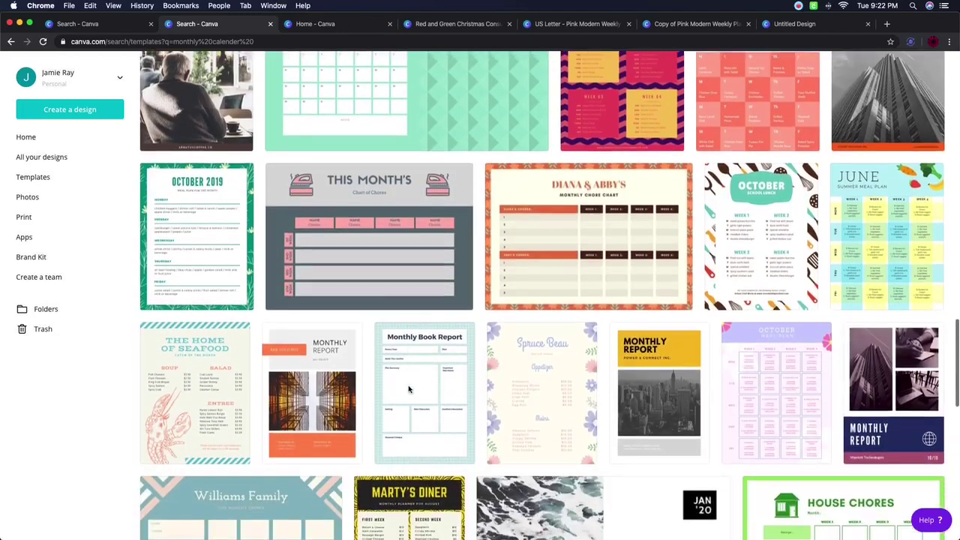
{"action": "scroll", "coordinate": [410, 389], "scroll_direction": "up", "scroll_amount": 1}
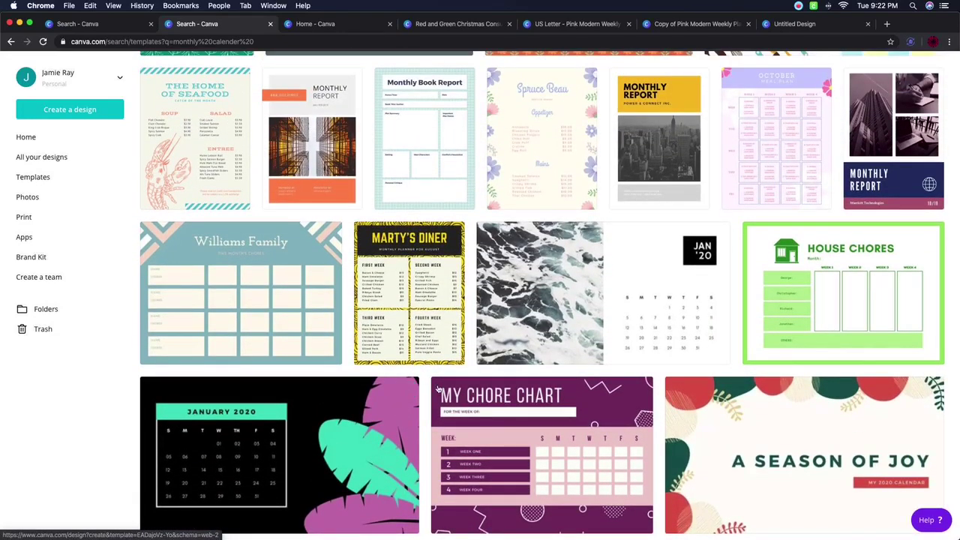
{"action": "scroll", "coordinate": [791, 367], "scroll_direction": "down", "scroll_amount": 1}
{"action": "scroll", "coordinate": [791, 367], "scroll_direction": "down", "scroll_amount": 6}
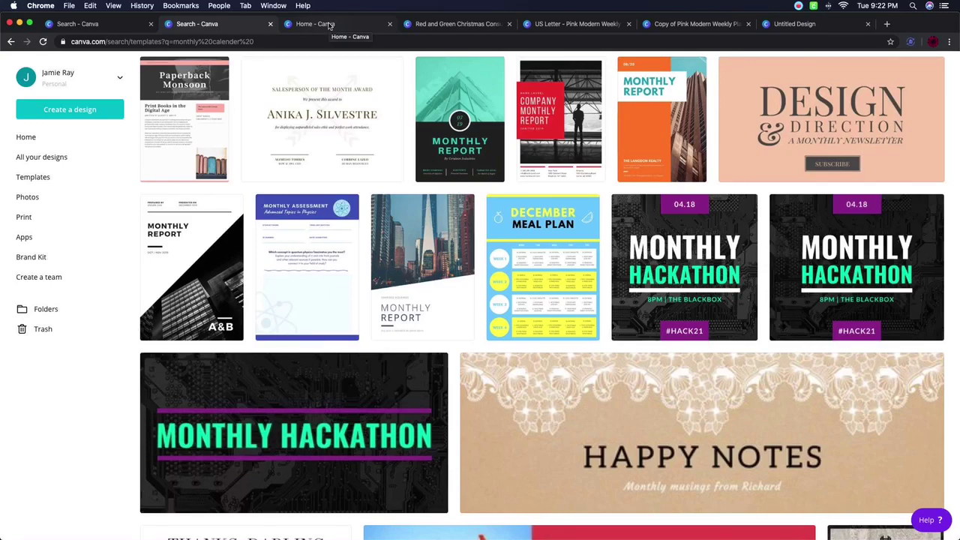
{"action": "left_click", "coordinate": [469, 26]}
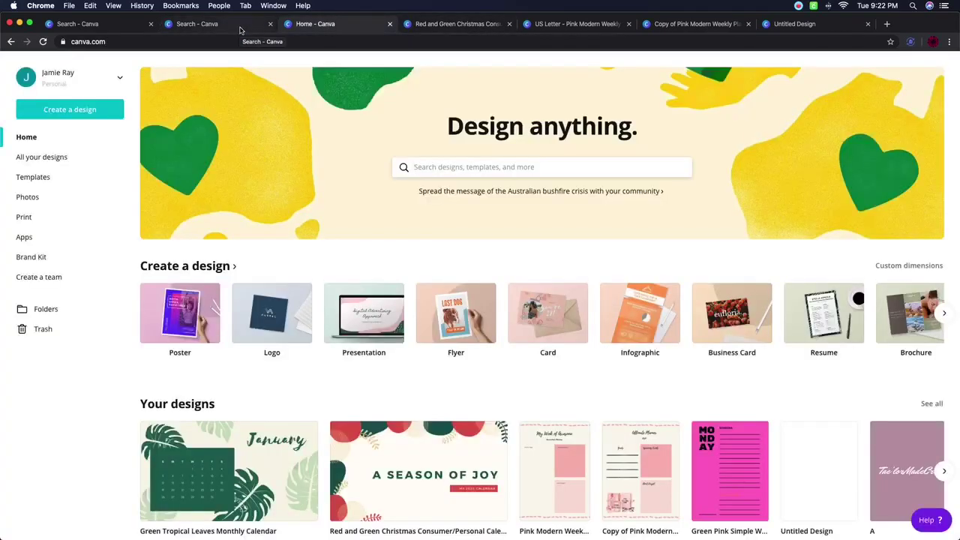